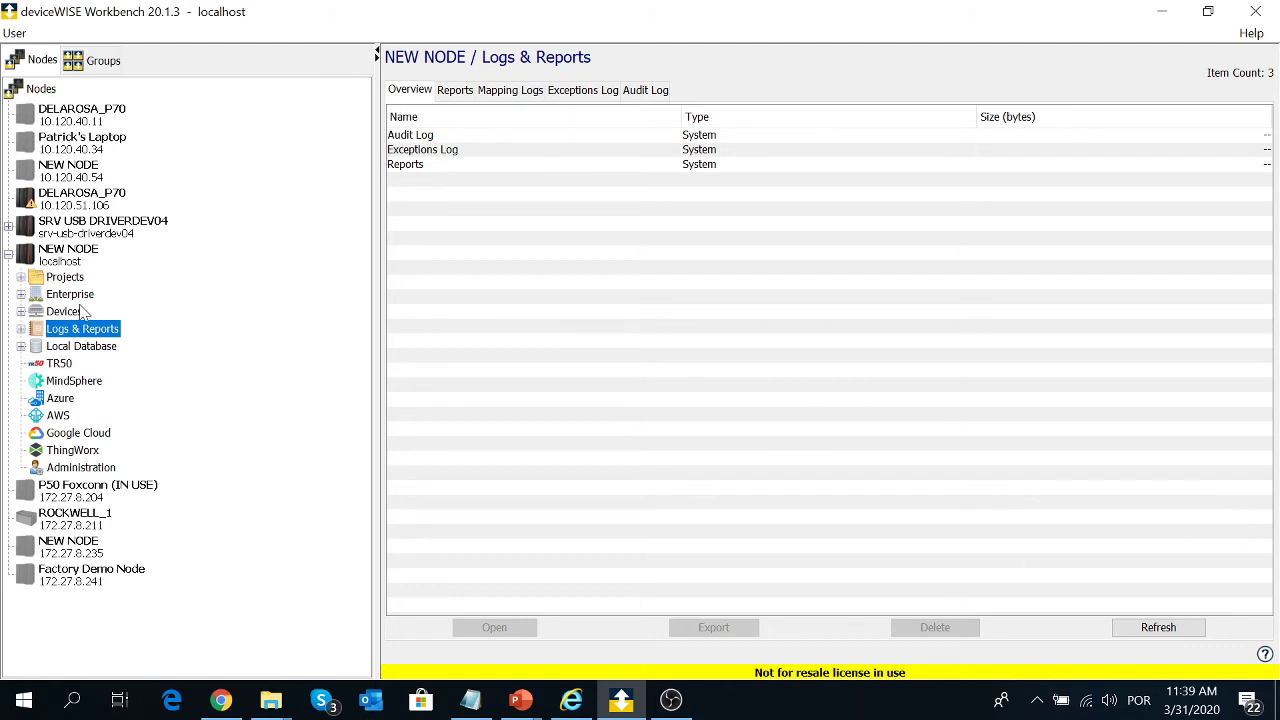
# - Switch the local NEW NODE (localhost) view from Logs & Reports to its Devices list
pyautogui.click(66, 312)
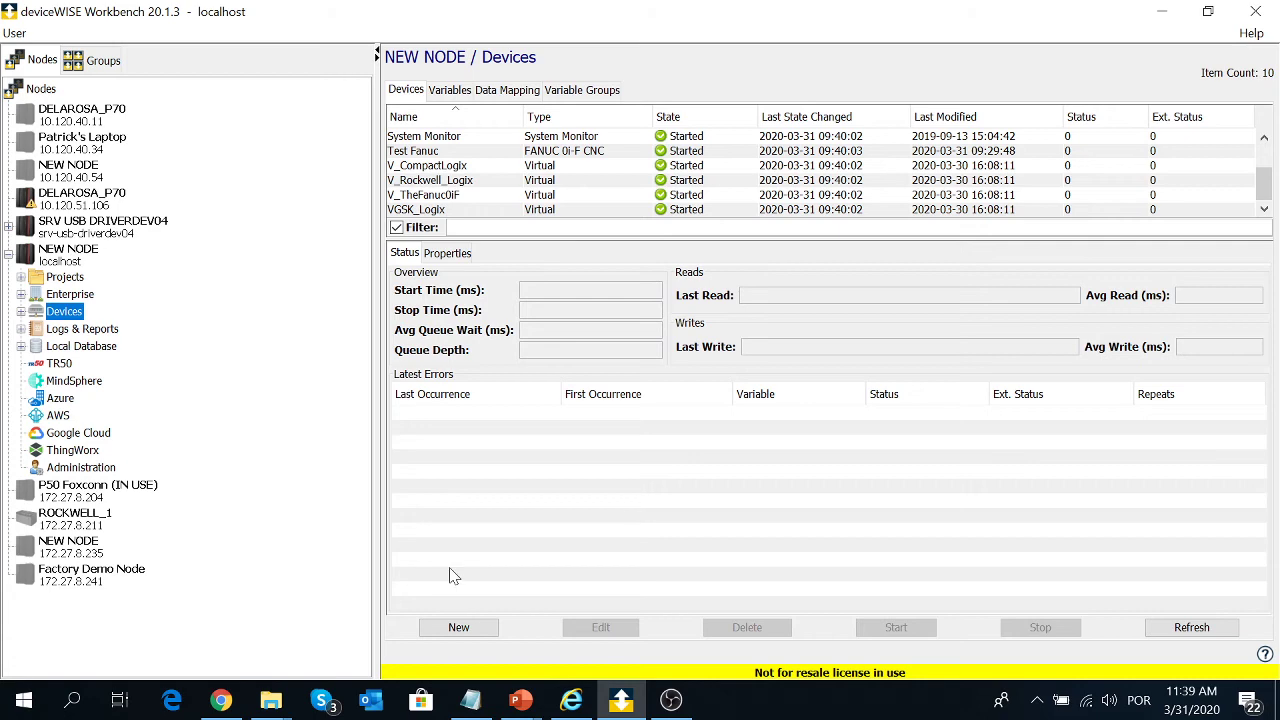
# - Start defining a new device webinarCNC with type FANUC 0i-C CNC
pyautogui.click(460, 630)
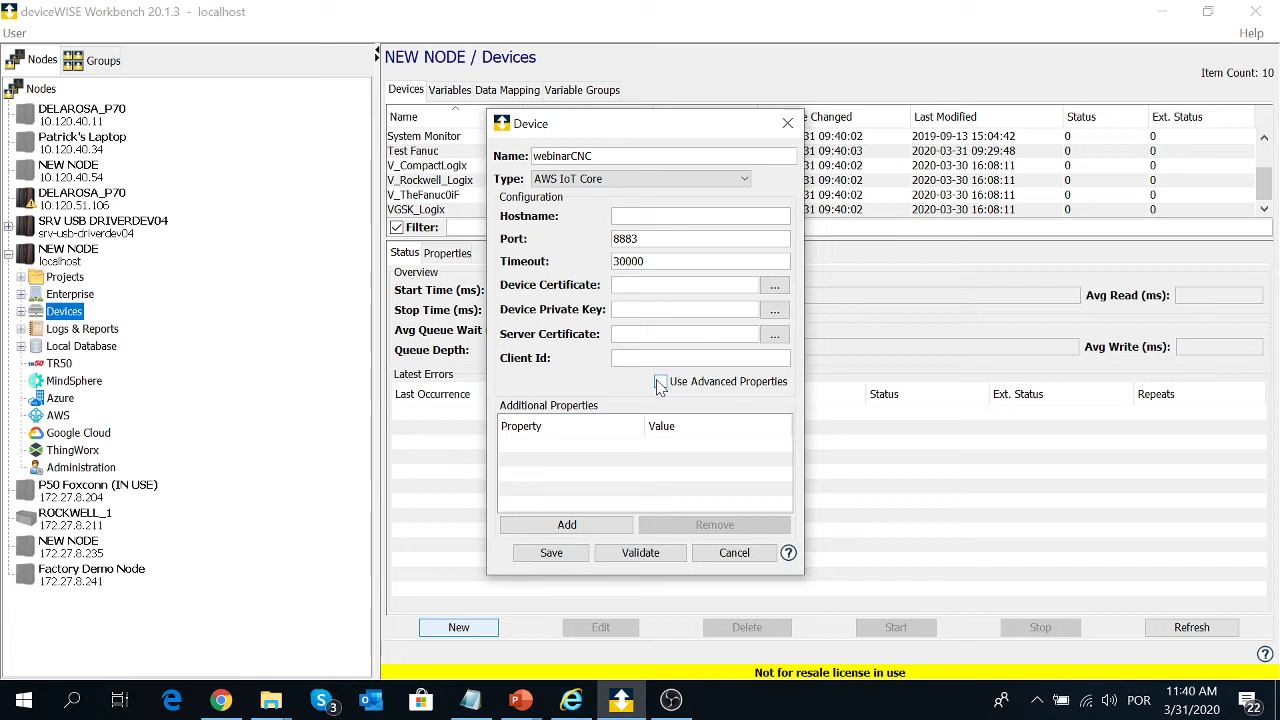
pyautogui.click(640, 179)
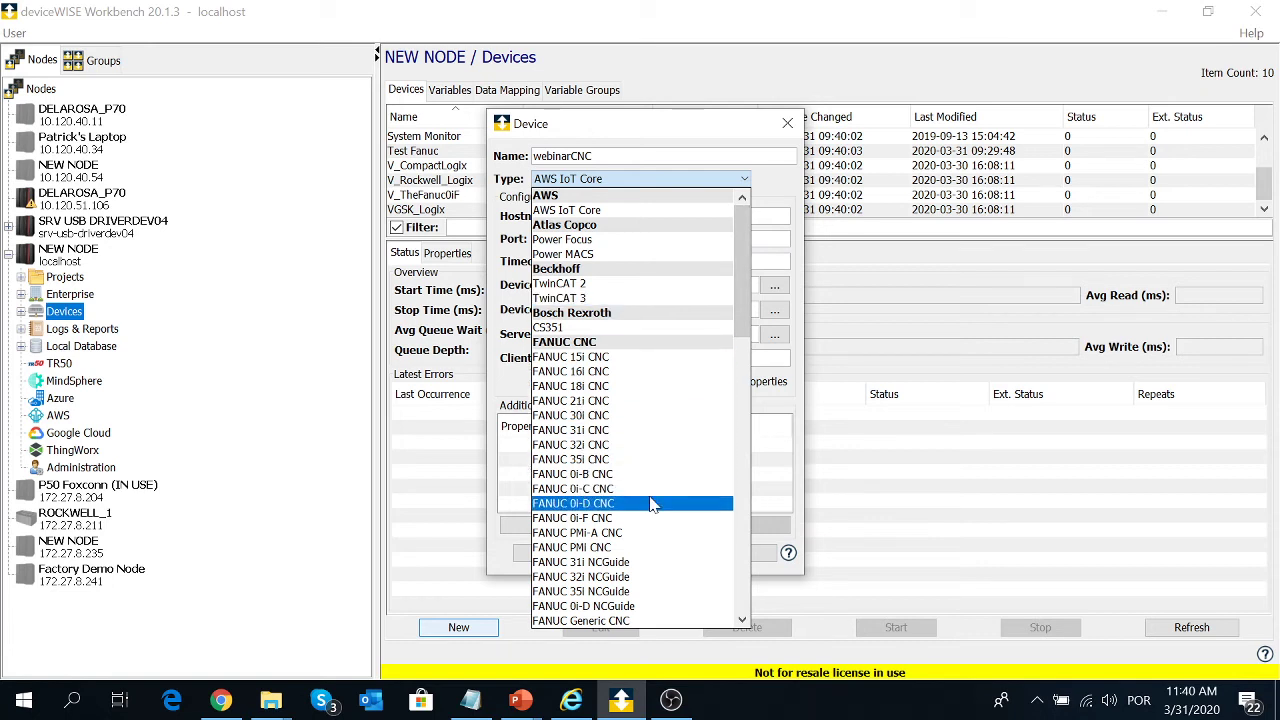
pyautogui.press('Up')
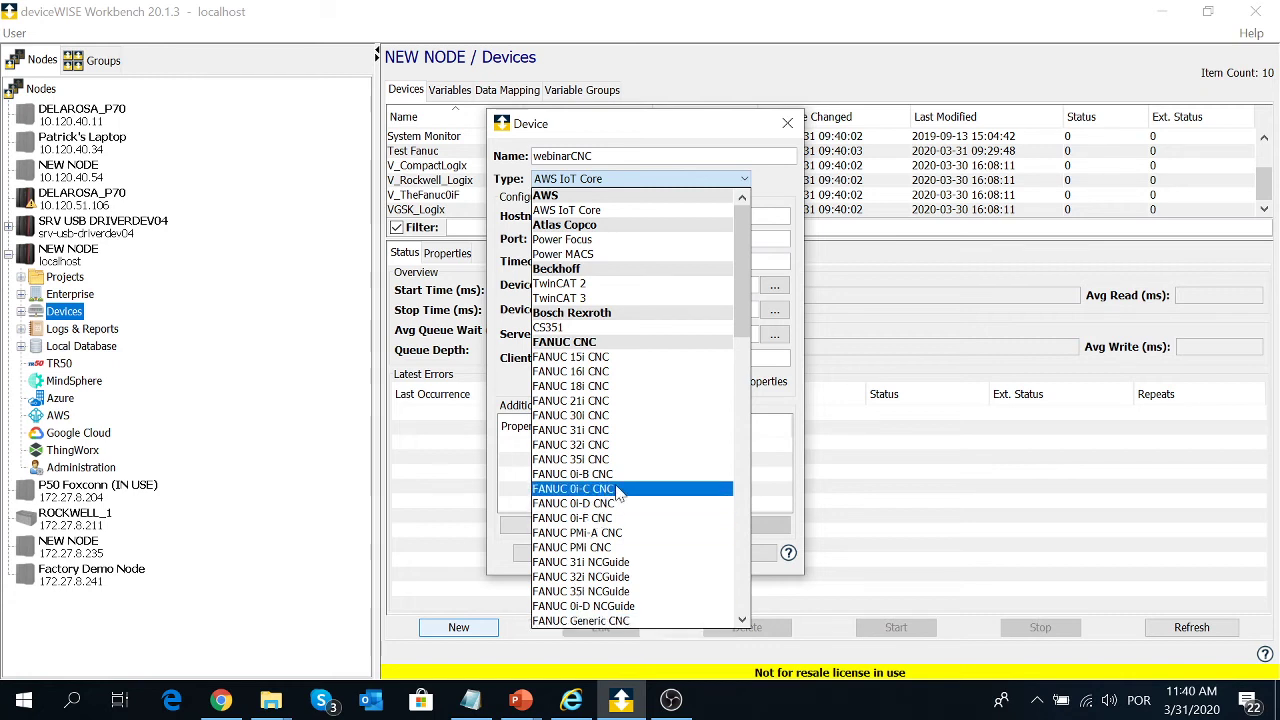
pyautogui.click(633, 490)
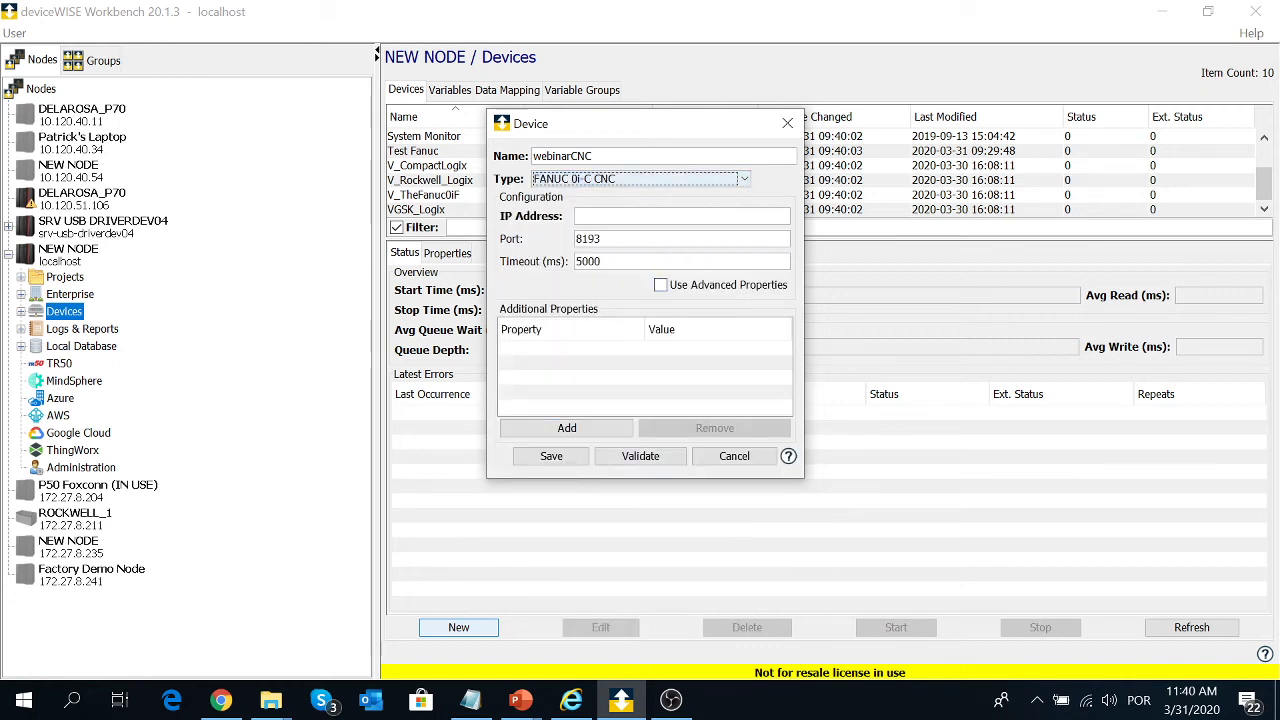
# - Copy the controller IP 172.27.9.99 from the Notepad notes for the IP Address field
pyautogui.click(682, 216)
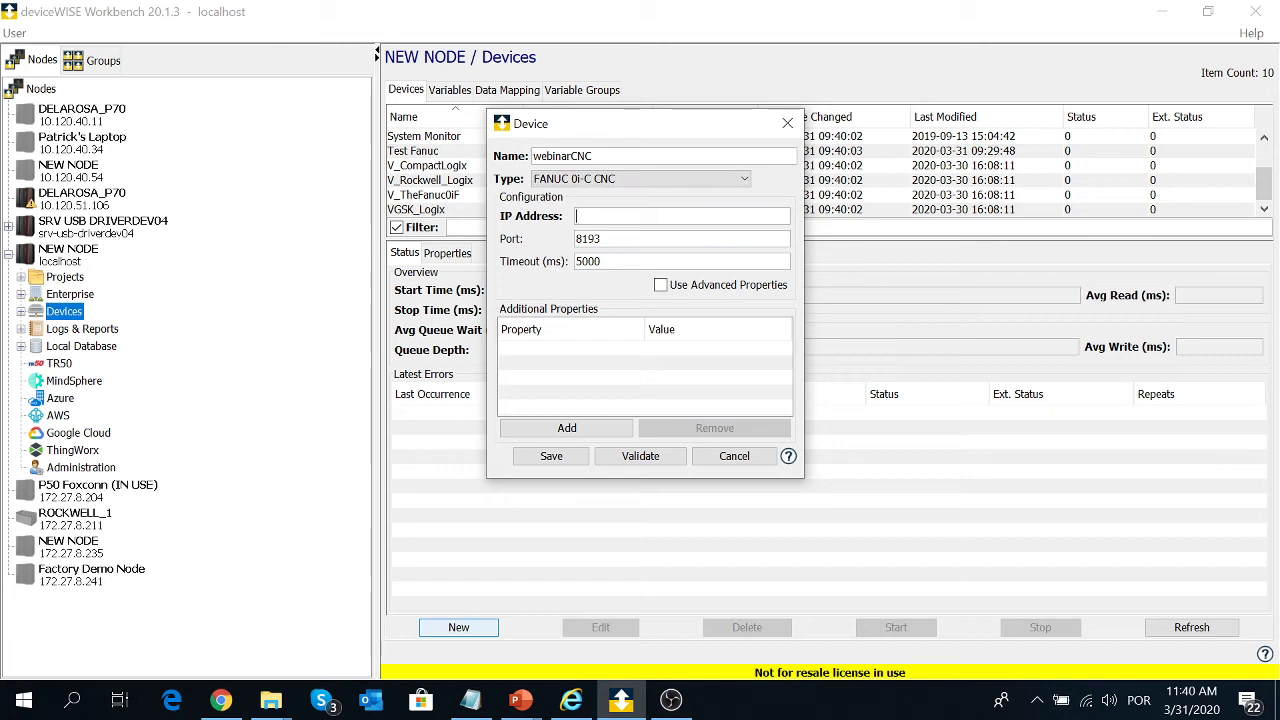
pyautogui.click(470, 700)
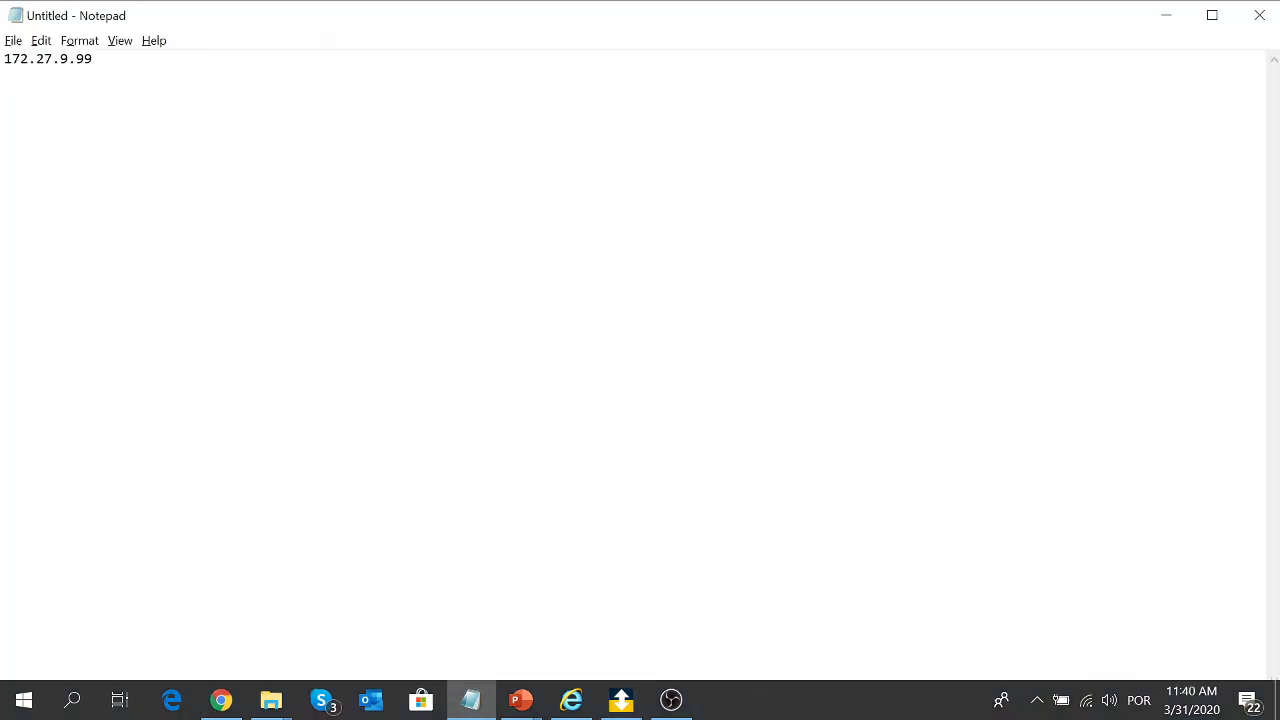
pyautogui.moveTo(93, 59); pyautogui.dragTo(12, 59)
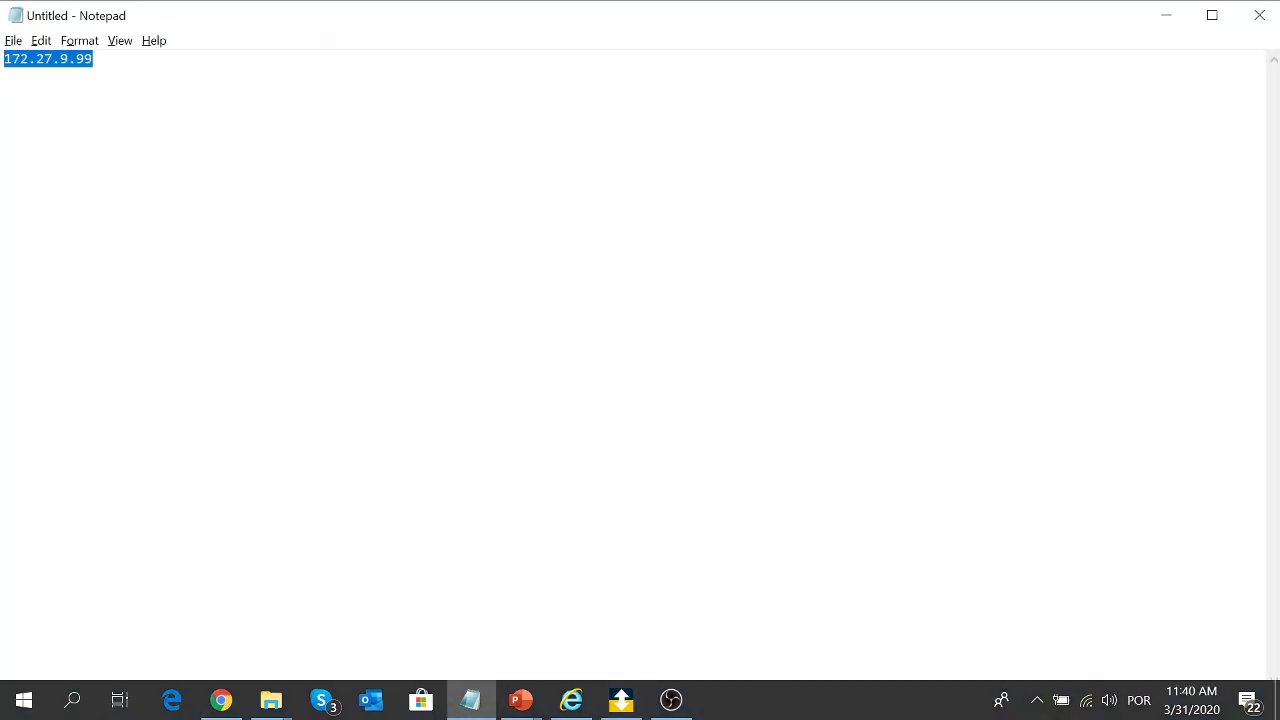
pyautogui.hotkey('alt', 'Tab')
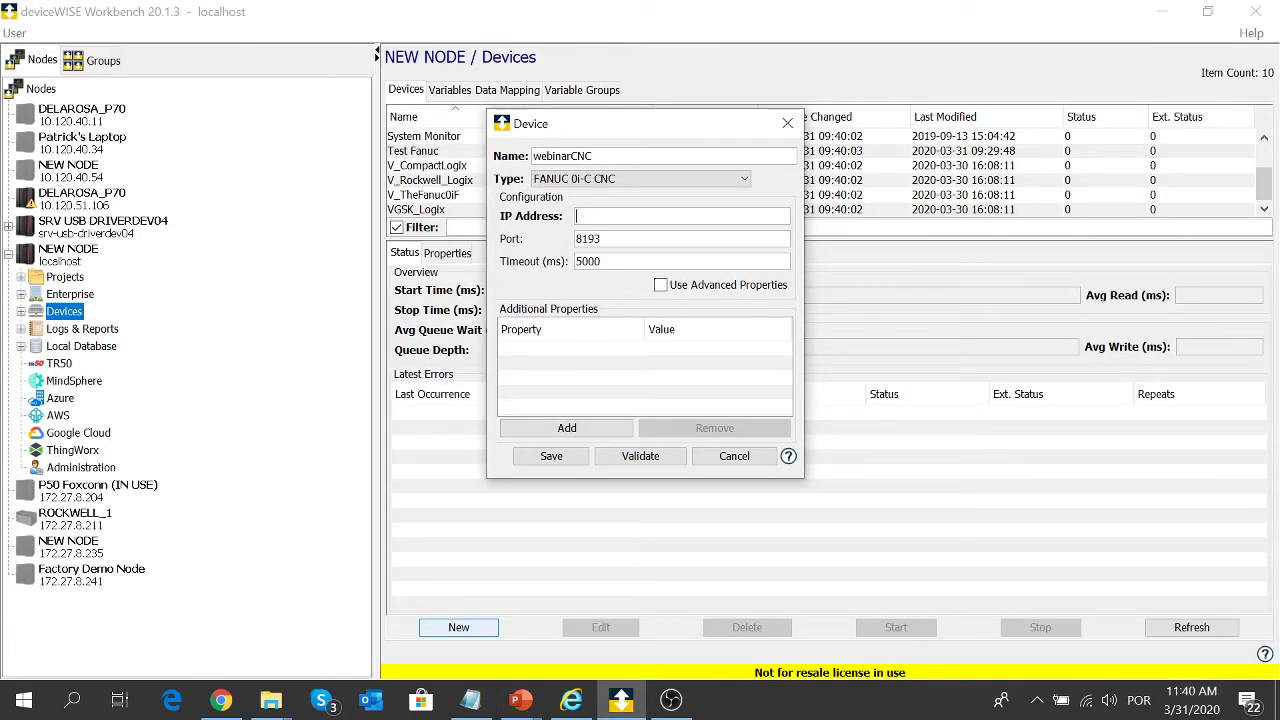
# - Paste 172.27.9.99 as the IP, validate the webinarCNC definition and save it
pyautogui.write('172.27.9.99')
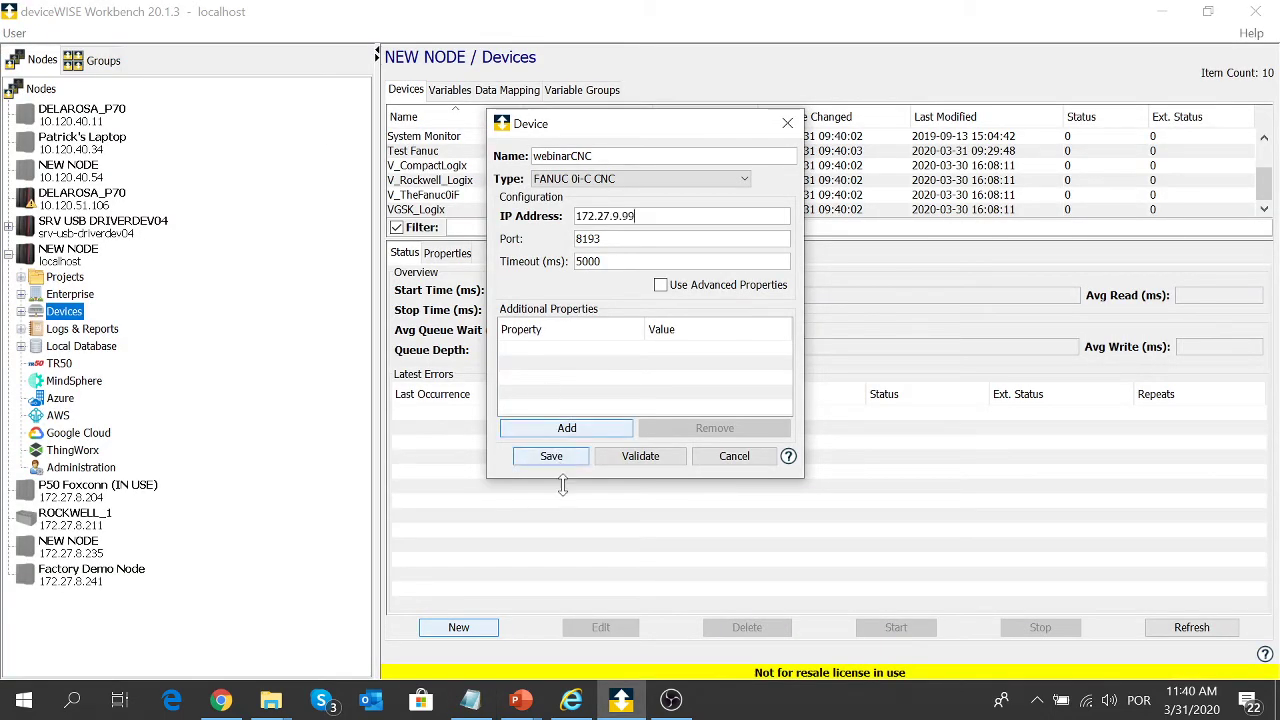
pyautogui.click(659, 462)
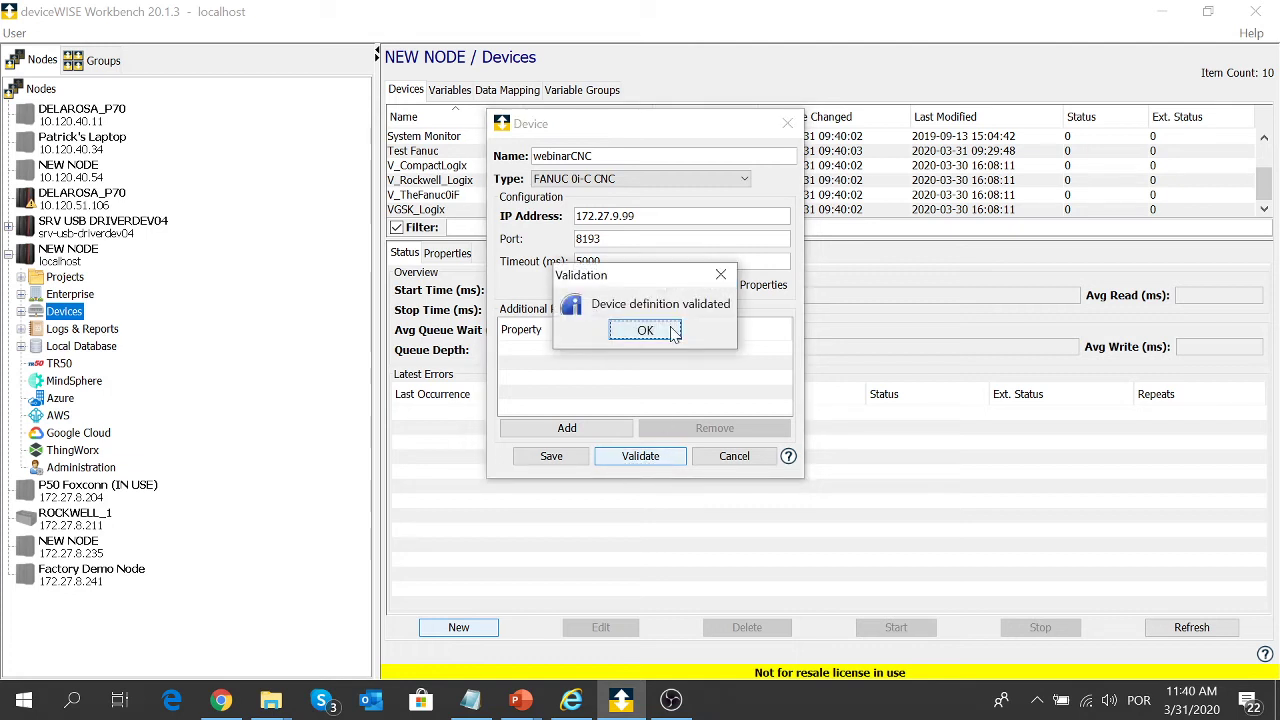
pyautogui.click(673, 337)
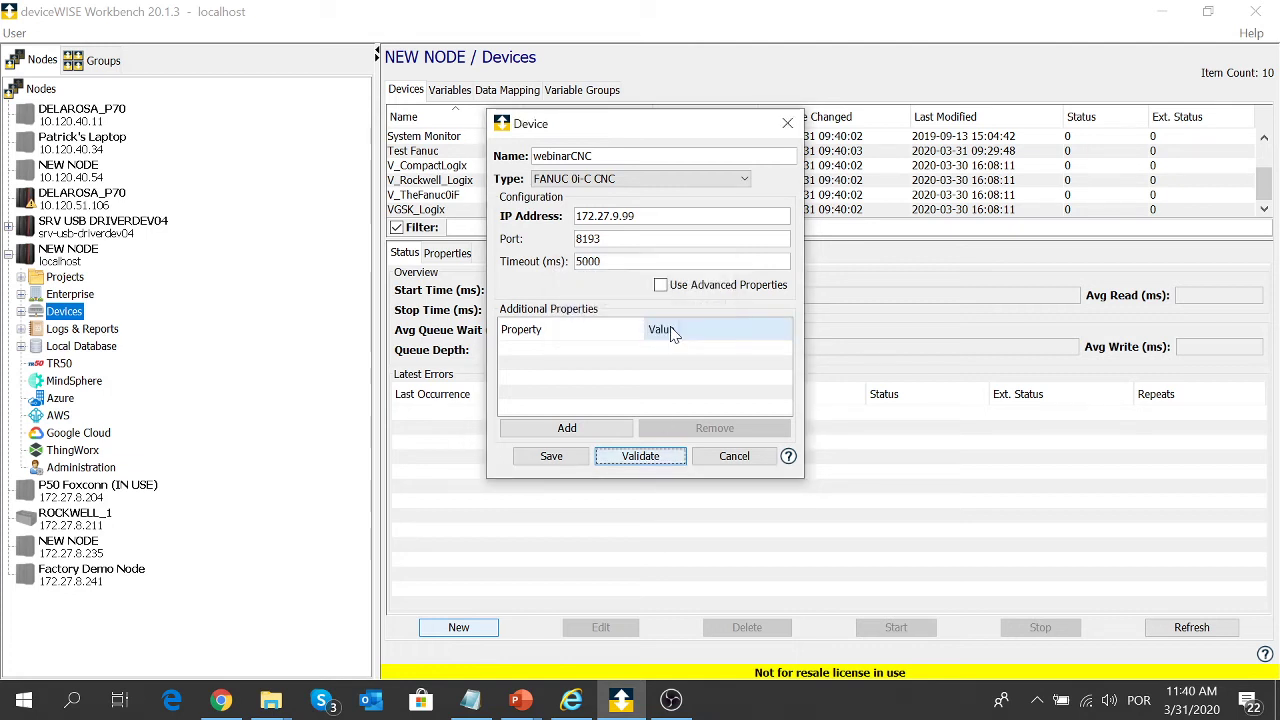
pyautogui.click(571, 463)
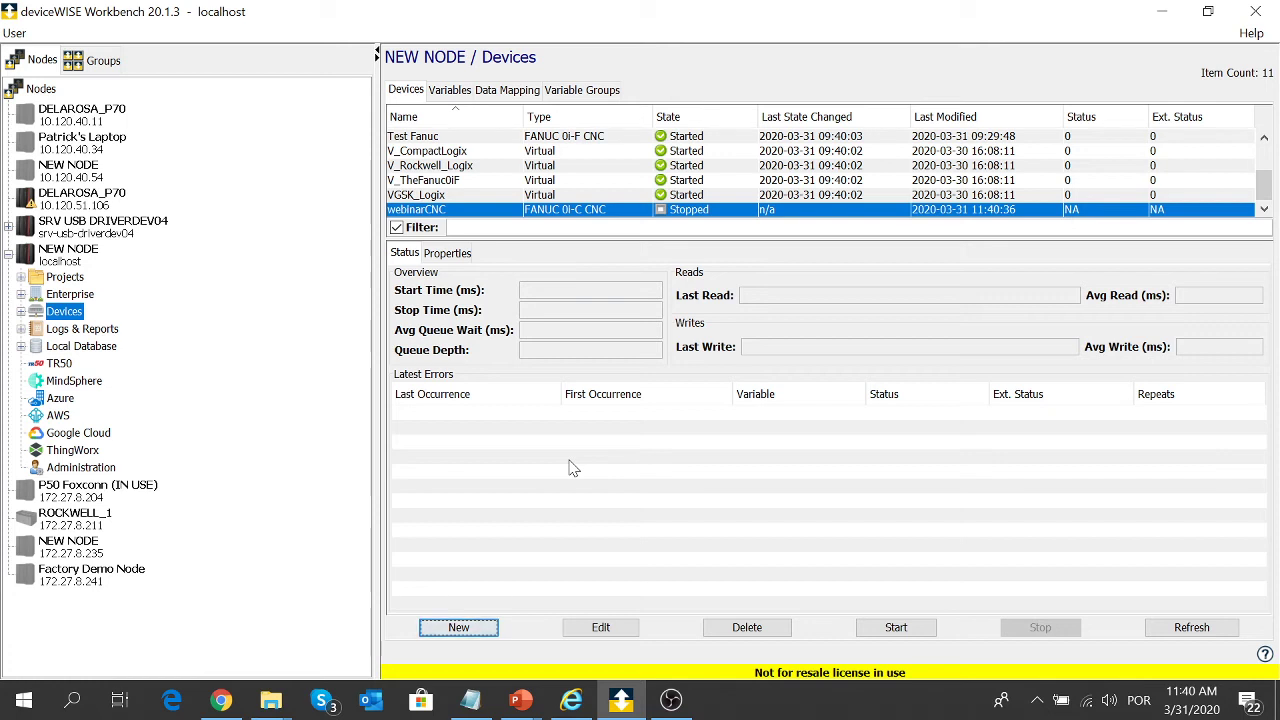
# - Start the webinarCNC device and view the node's Variables tab
pyautogui.rightClick(584, 208)
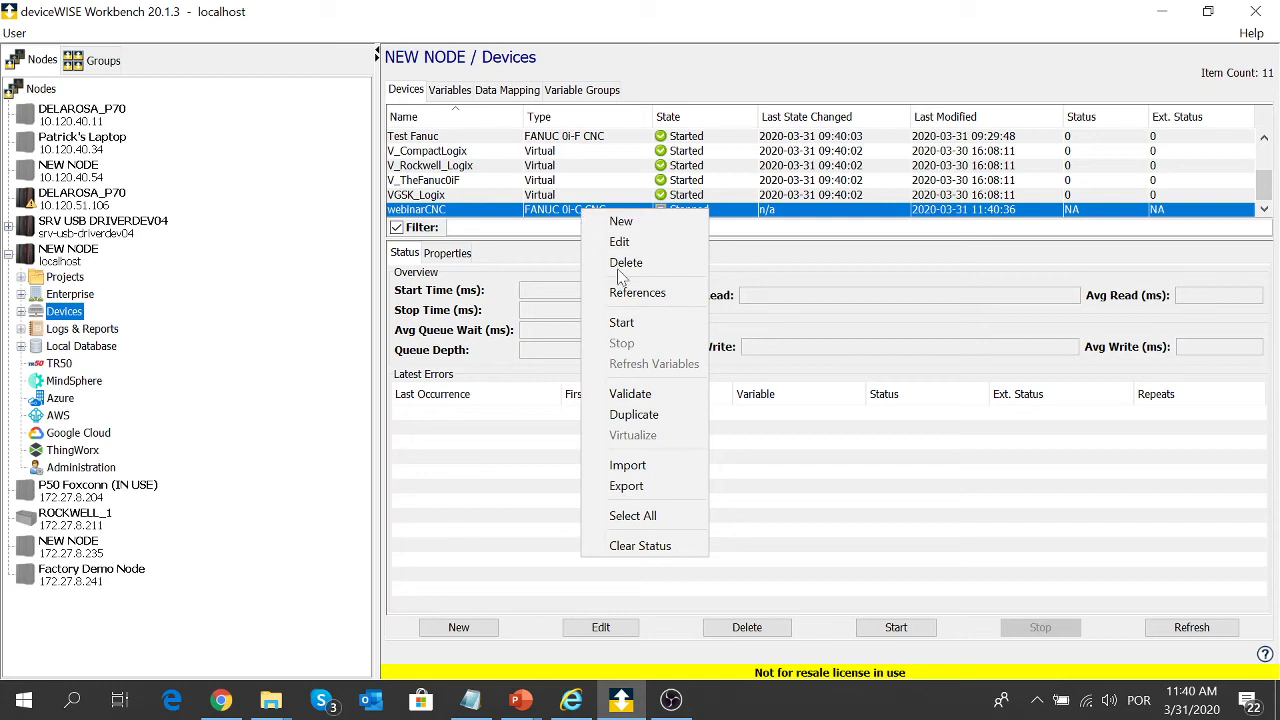
pyautogui.click(649, 326)
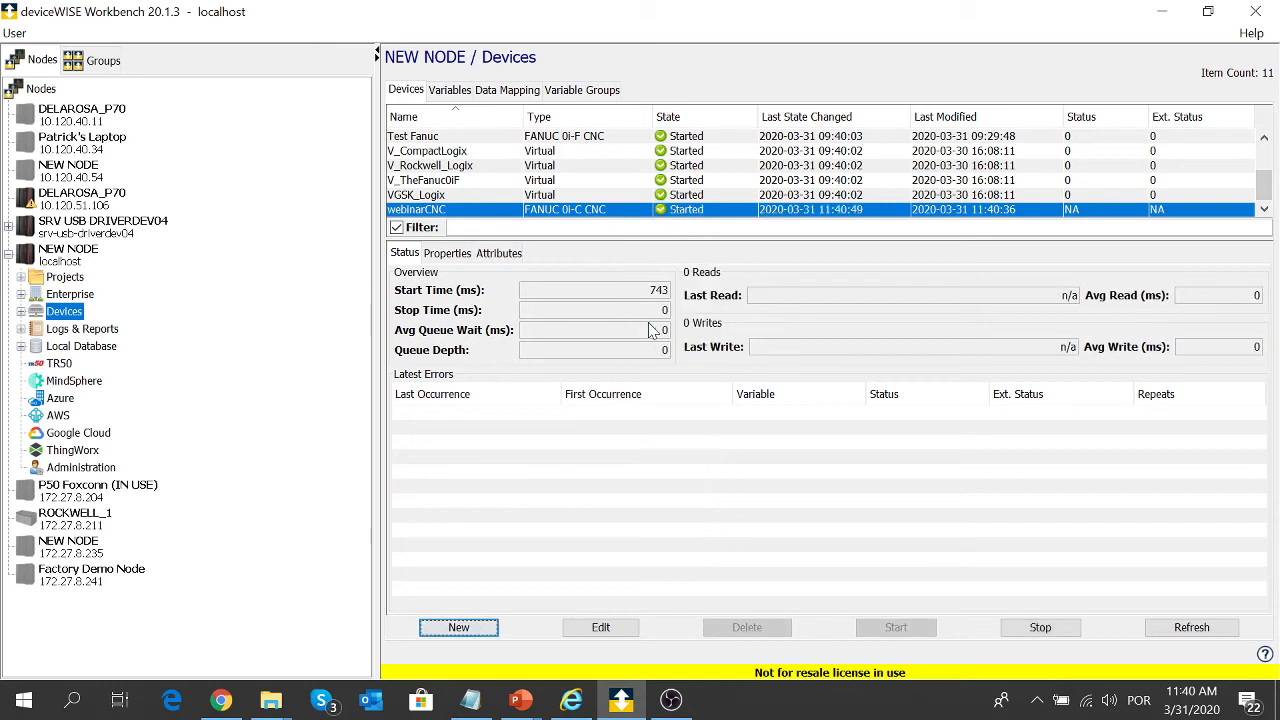
pyautogui.click(460, 91)
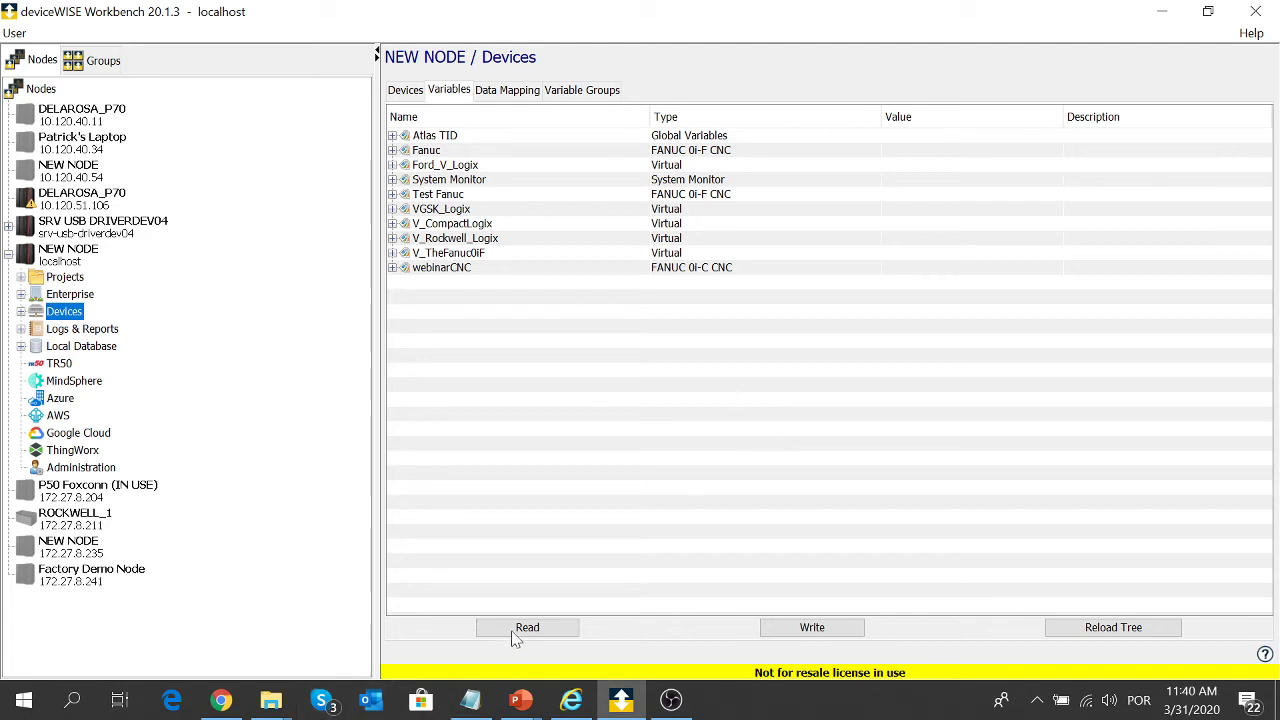
# - Open a second new-device form, browse the device types, and close it unsaved
pyautogui.click(405, 89)
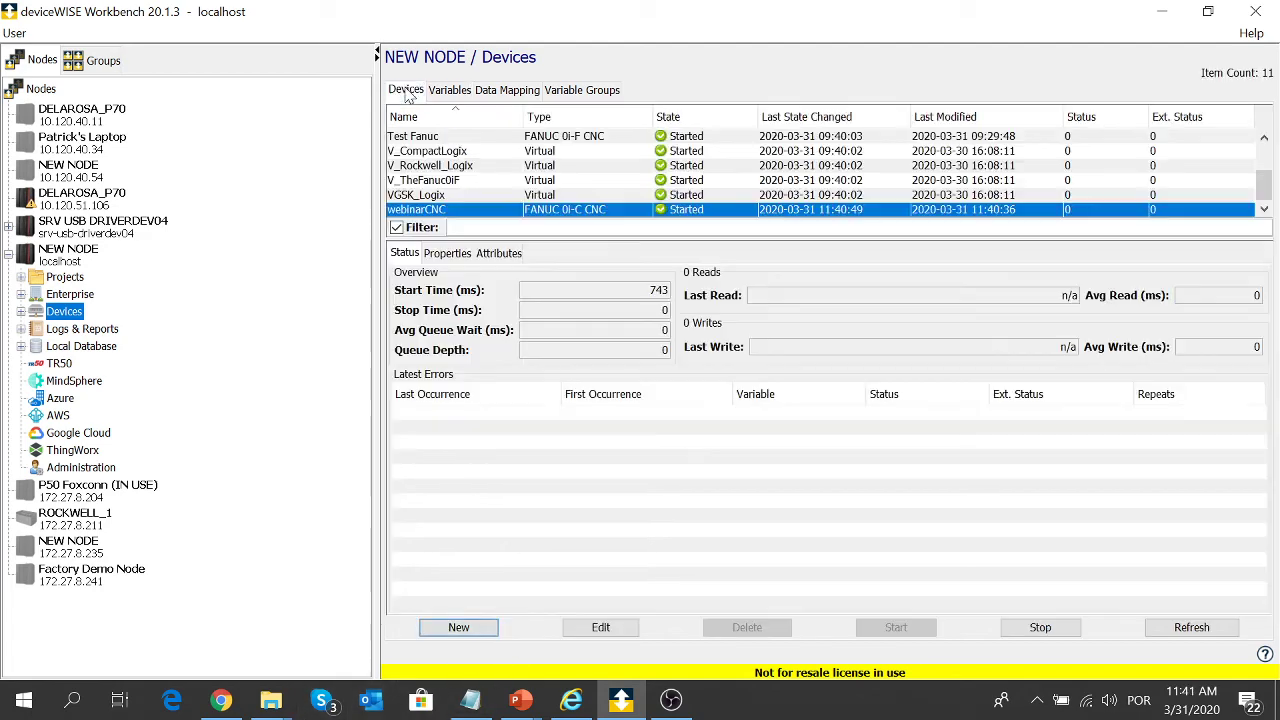
pyautogui.click(459, 627)
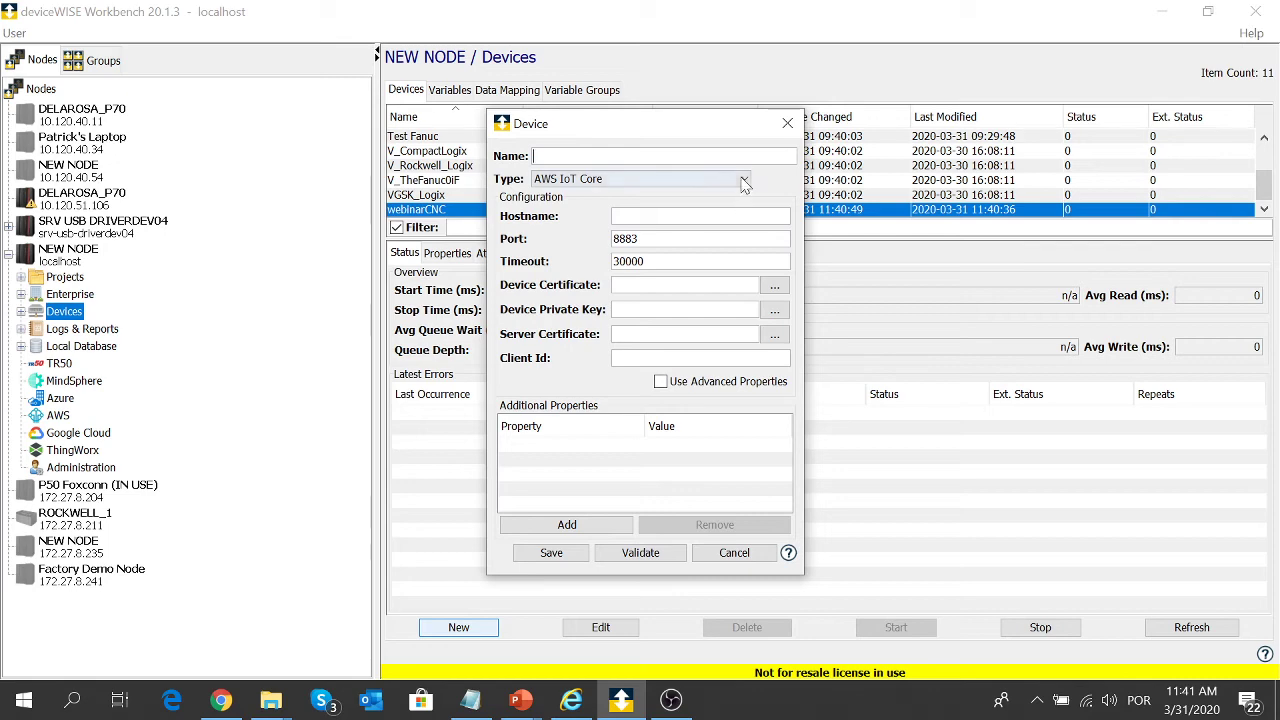
pyautogui.click(744, 178)
pyautogui.moveTo(744, 236); pyautogui.dragTo(737, 324)
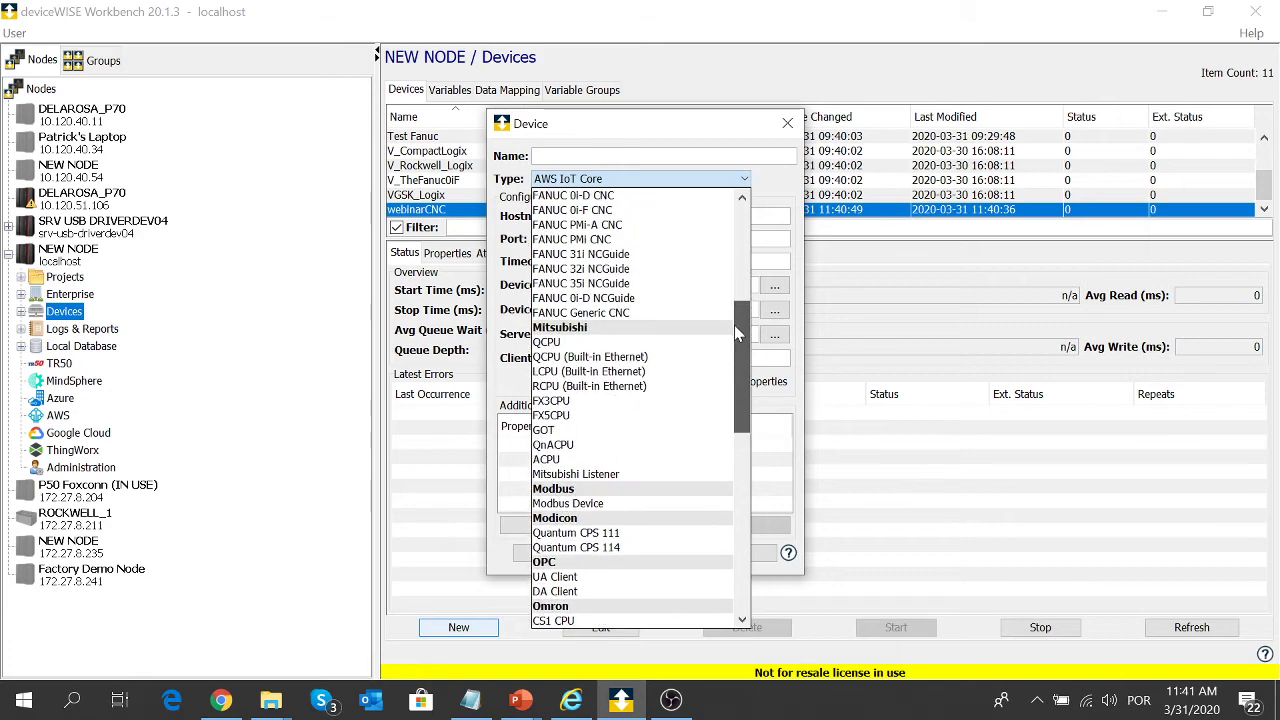
pyautogui.click(778, 201)
pyautogui.click(786, 123)
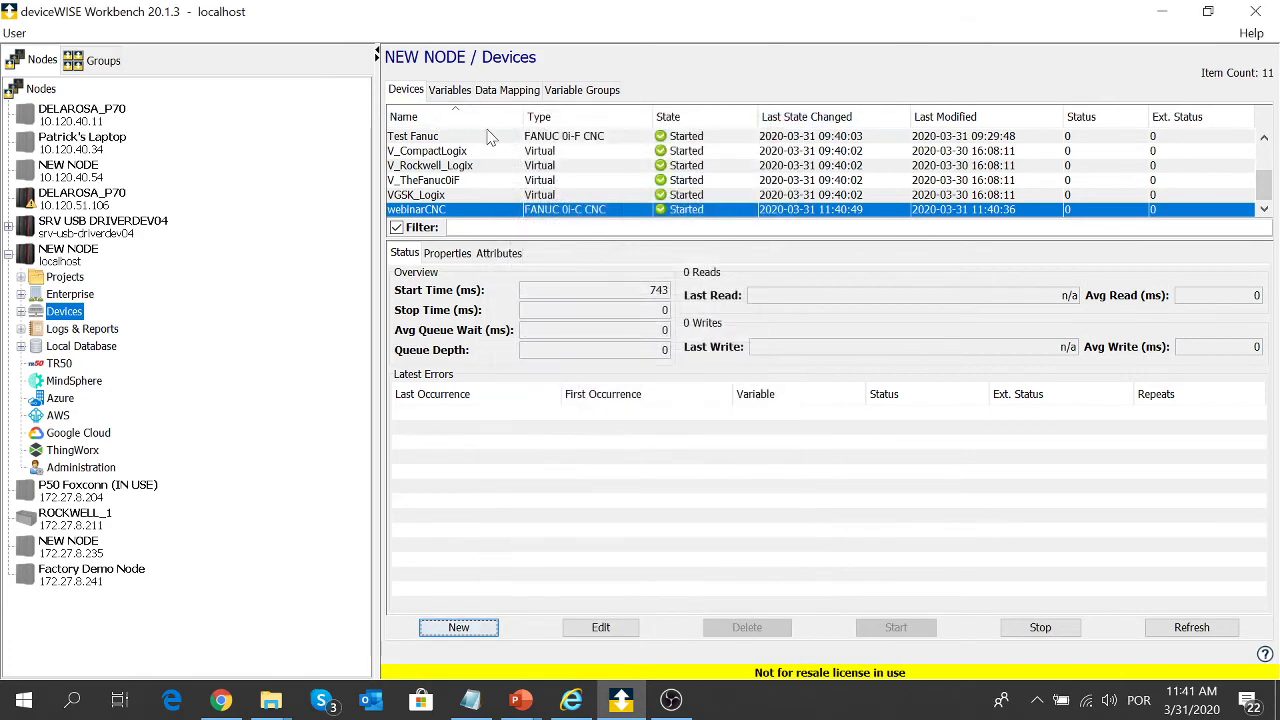
# - Expand the Atlas TID and Fanuc variables and read the Fanuc Alarms bits
pyautogui.click(462, 89)
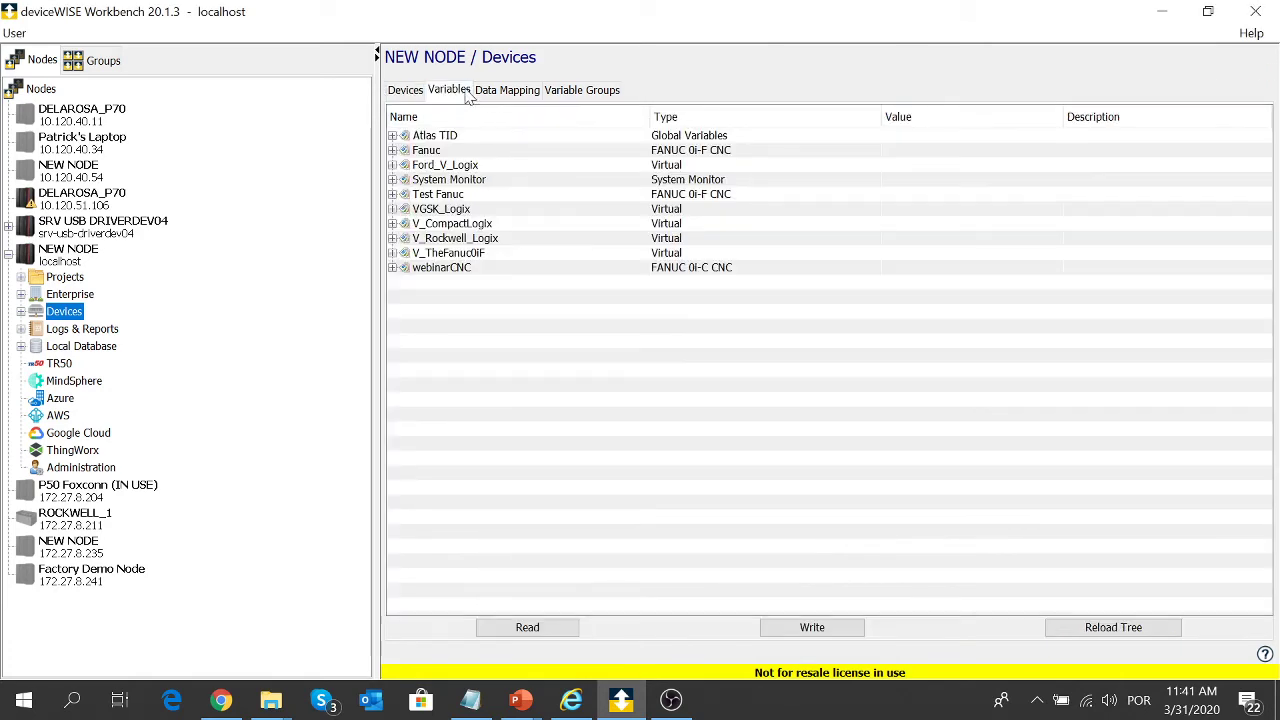
pyautogui.click(392, 136)
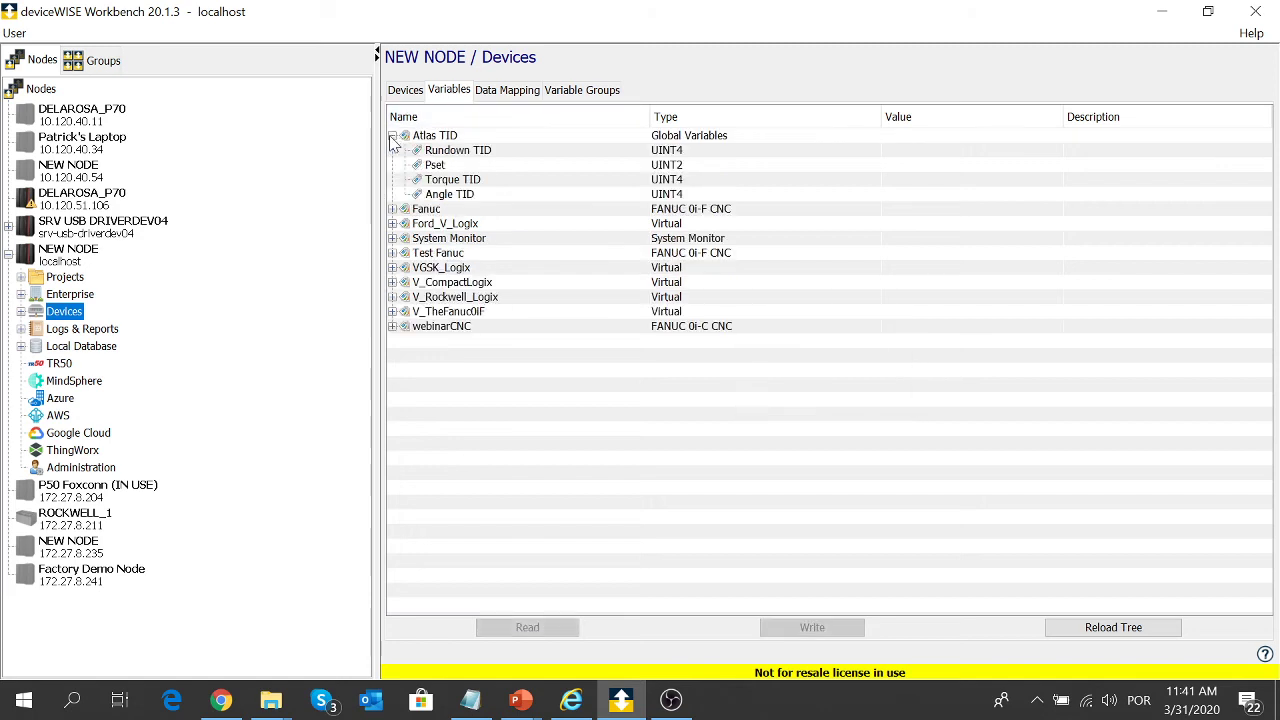
pyautogui.click(392, 209)
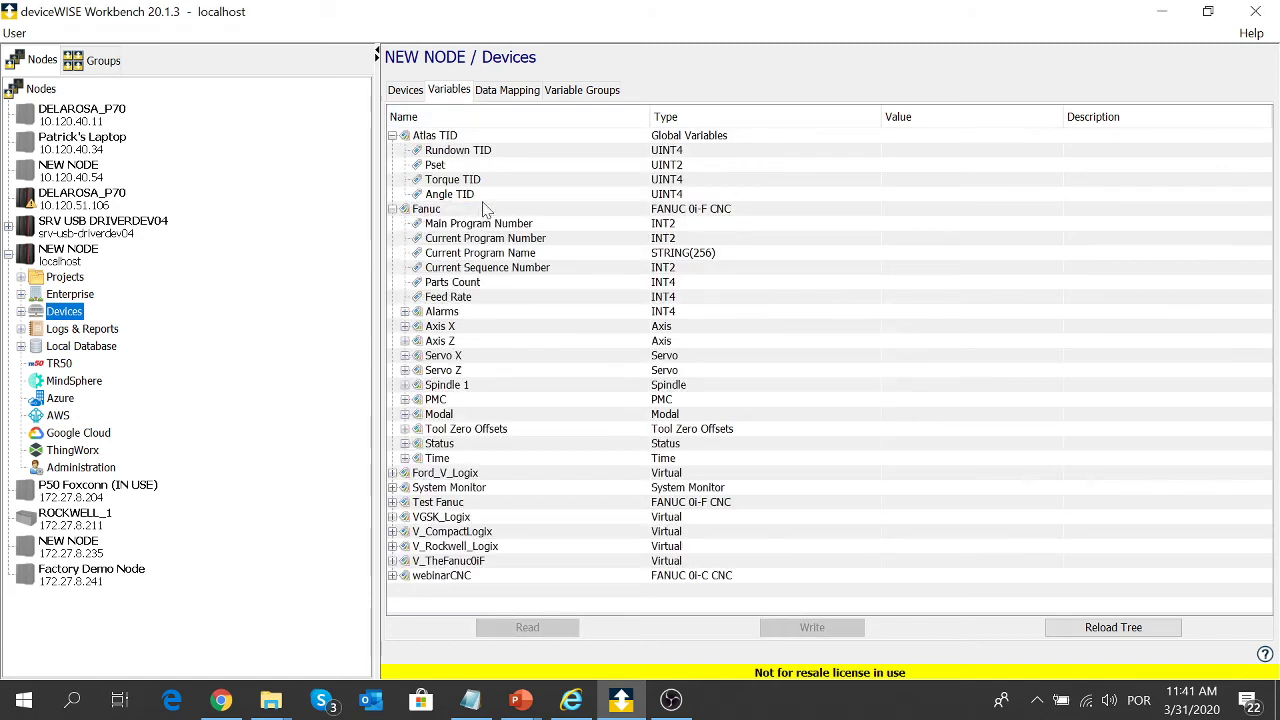
pyautogui.doubleClick(407, 312)
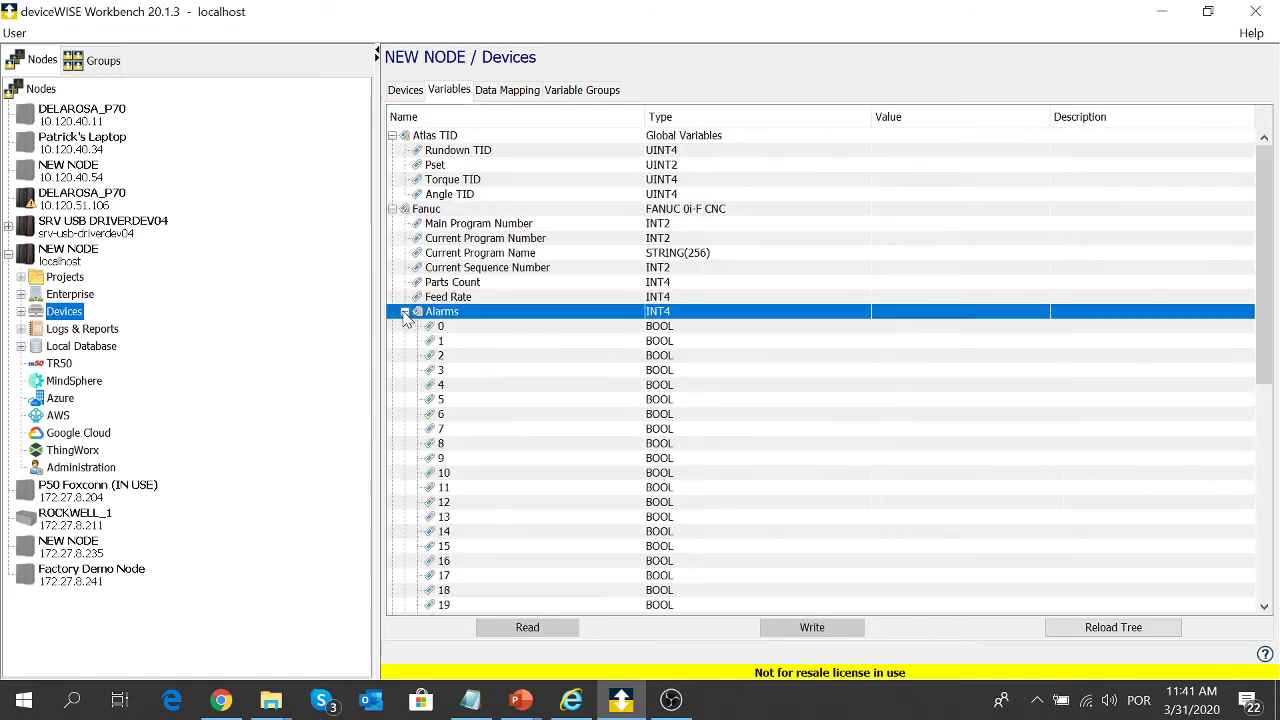
pyautogui.scroll(-1, 400, 516)
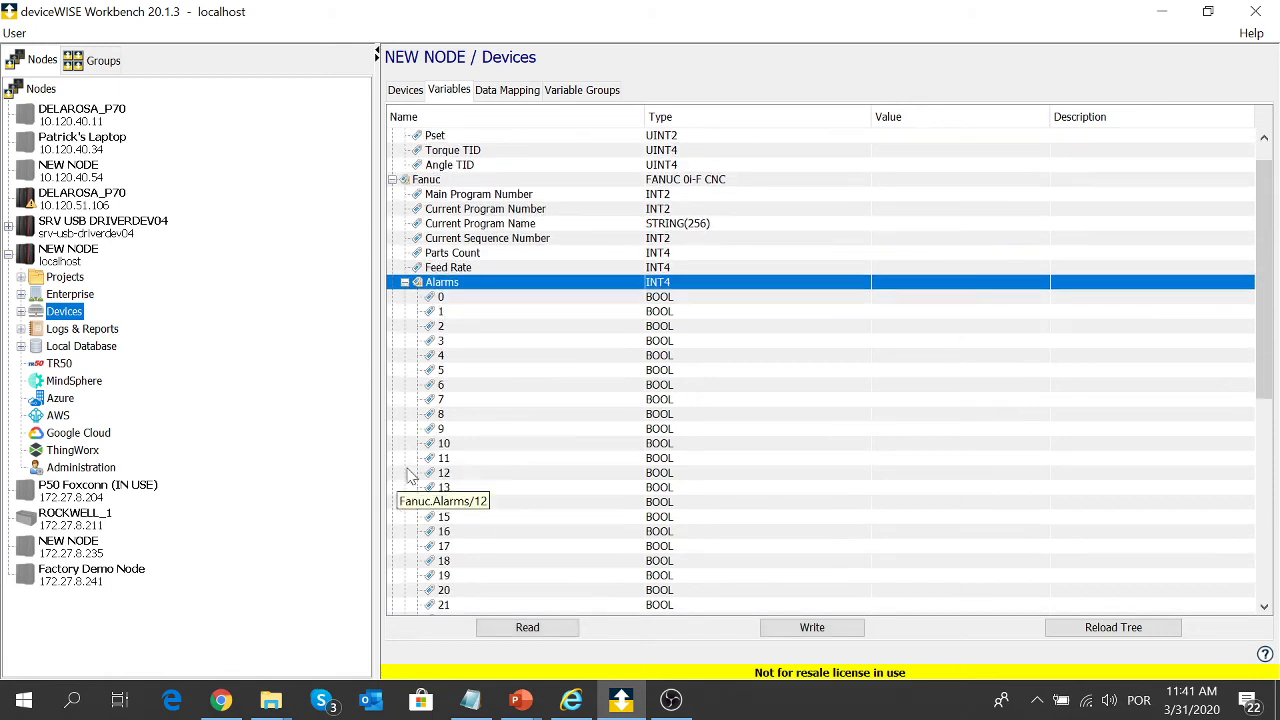
pyautogui.moveTo(568, 137); pyautogui.dragTo(583, 522)
pyautogui.click(557, 632)
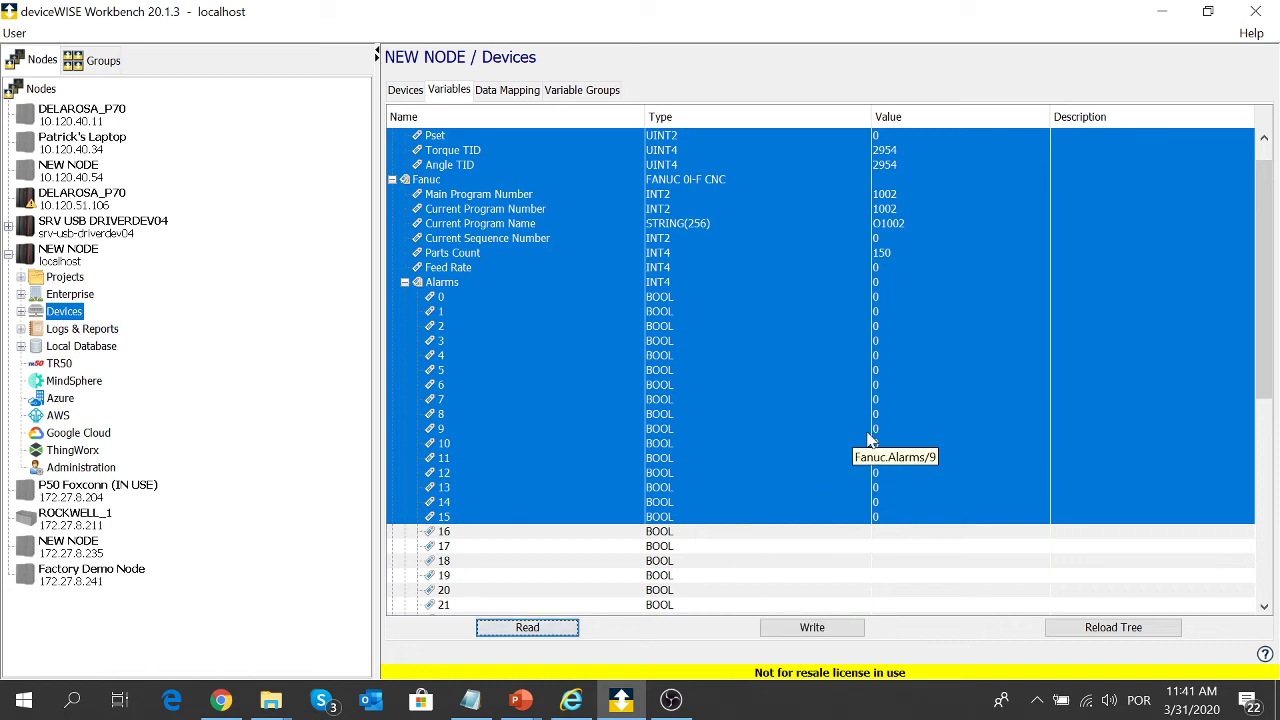
# - Read Axis X Absolute, Machine and Relative (-0.001, 0.0, 0.0), then show Enterprise transports
pyautogui.scroll(-3, 868, 440)
pyautogui.scroll(-3, 868, 440)
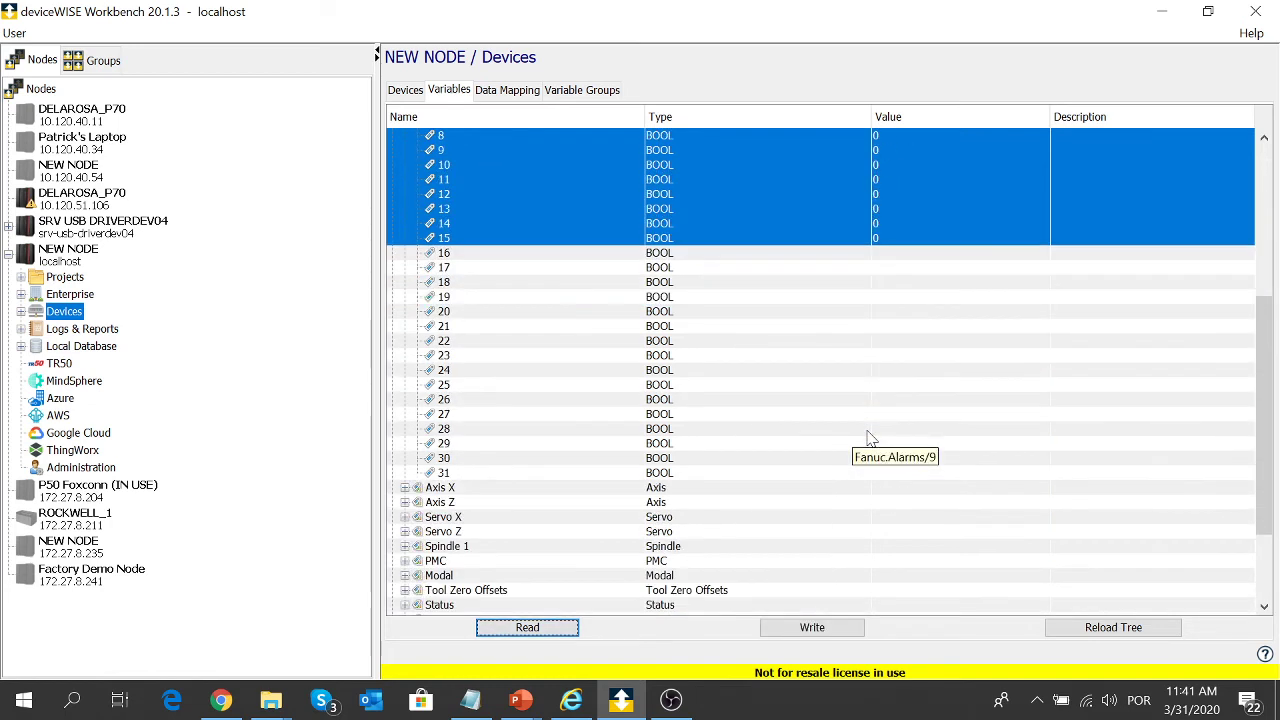
pyautogui.click(406, 488)
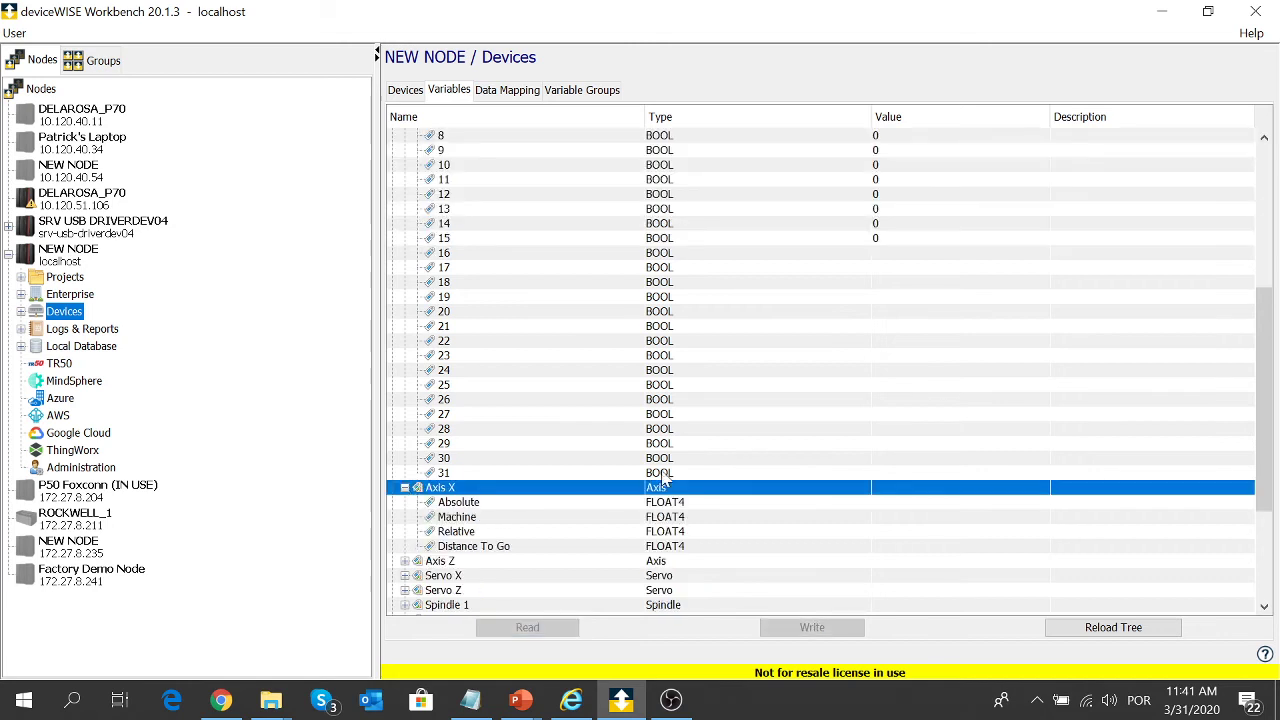
pyautogui.moveTo(734, 503); pyautogui.dragTo(738, 531)
pyautogui.click(545, 628)
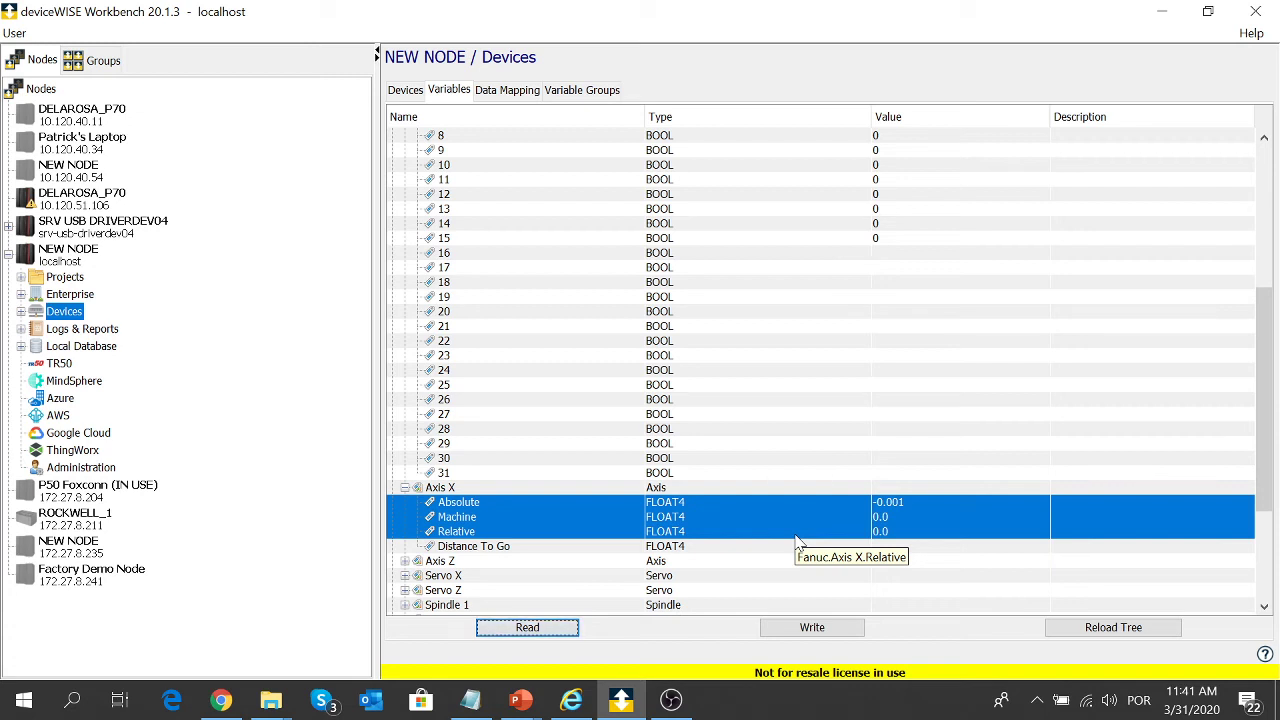
pyautogui.click(72, 297)
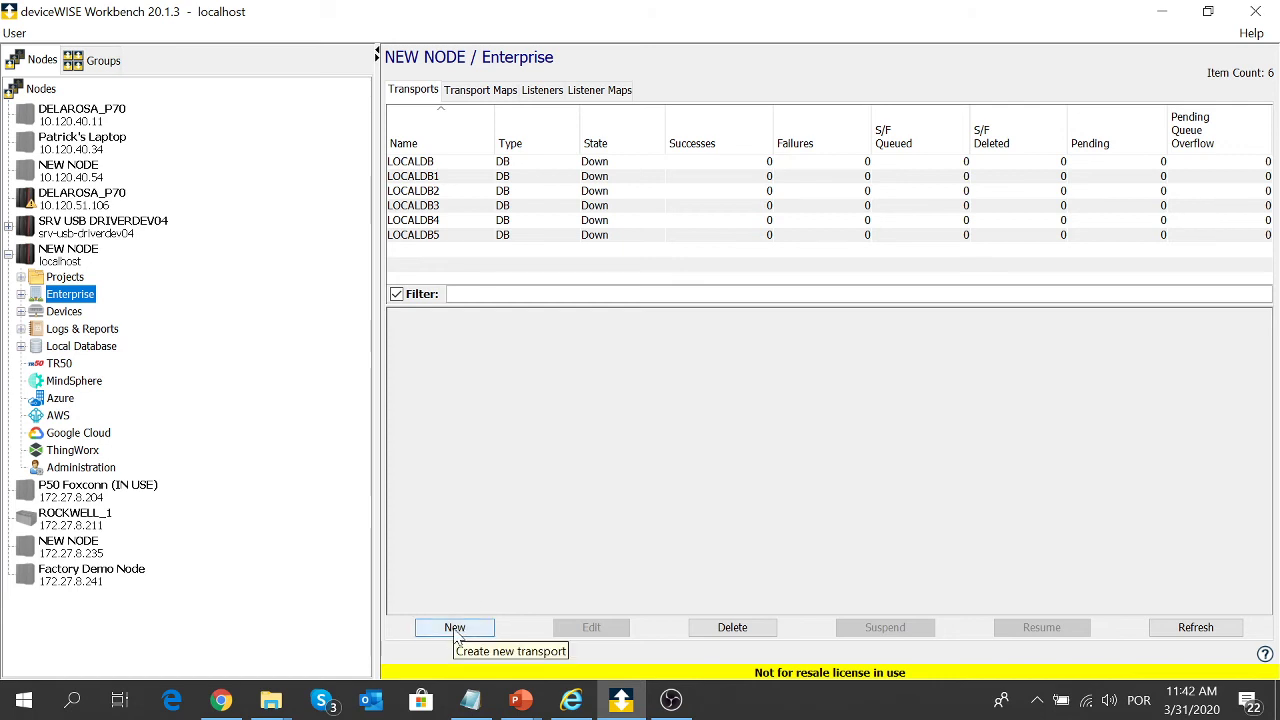
pyautogui.click(456, 628)
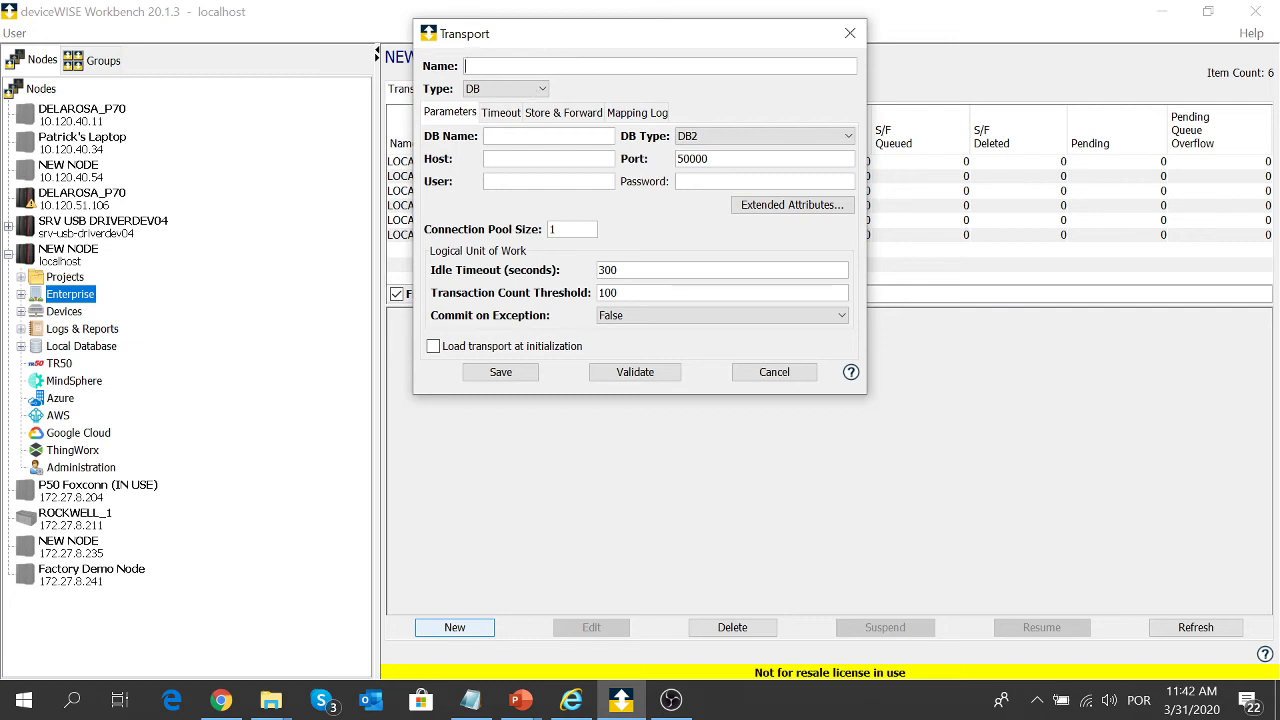
pyautogui.click(543, 90)
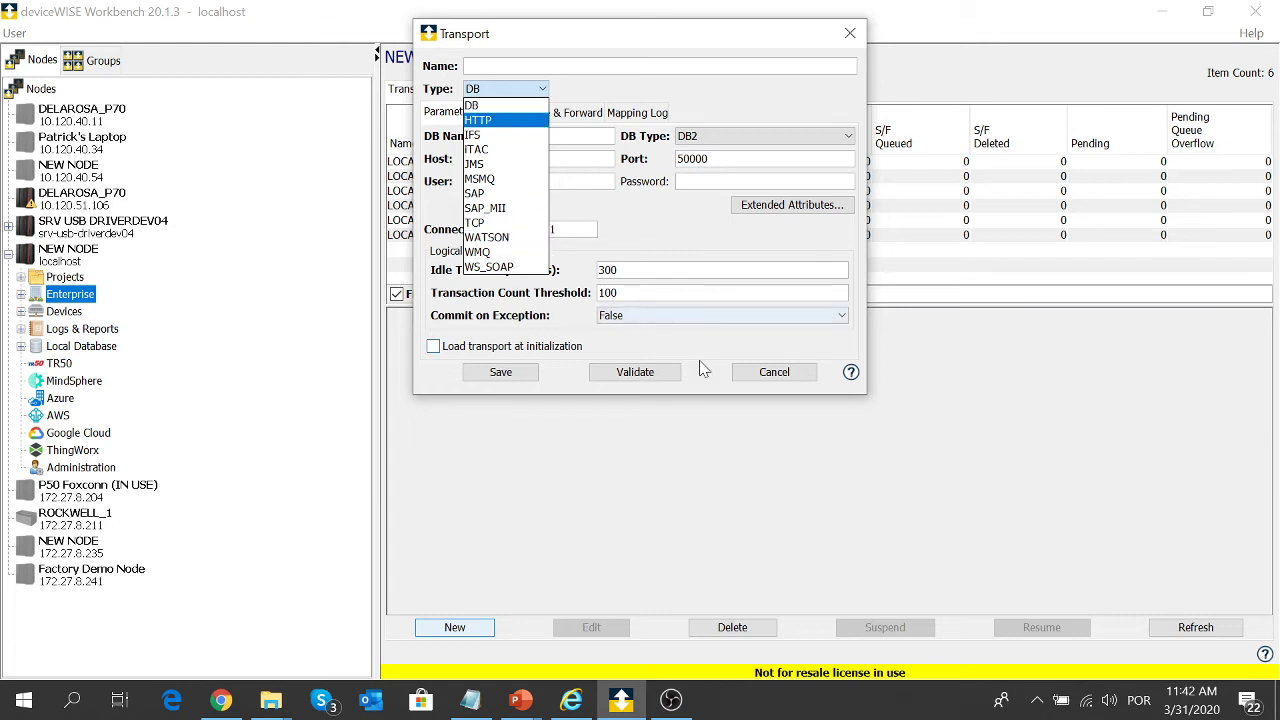
pyautogui.click(768, 376)
pyautogui.click(768, 376)
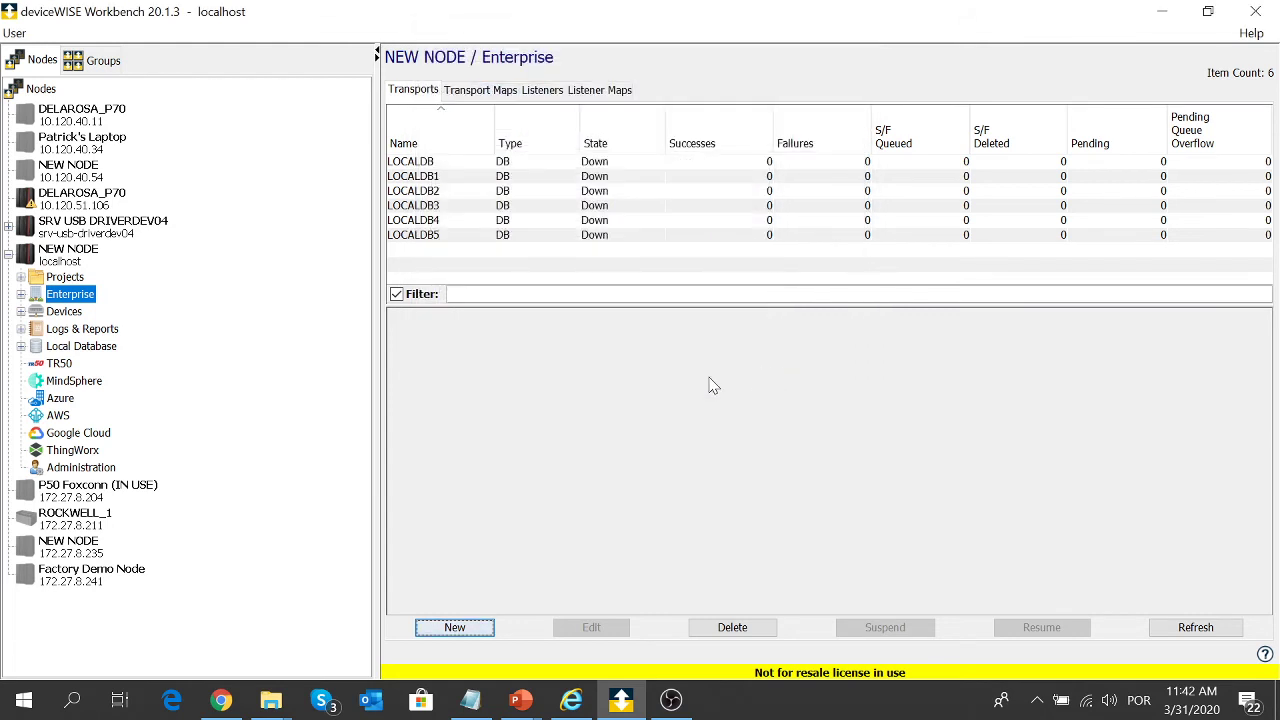
pyautogui.click(58, 370)
# - Browse the MindSphere, Azure and Google Cloud settings, then show the node's Projects
pyautogui.click(60, 380)
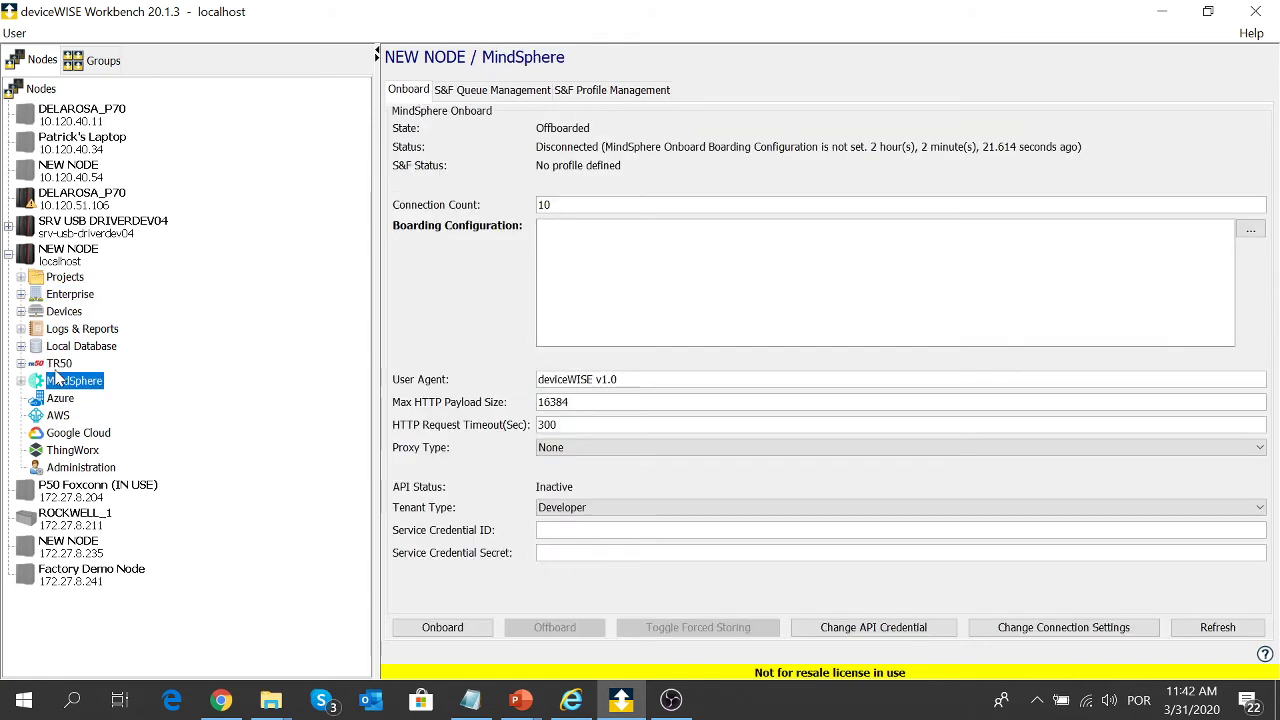
pyautogui.press('Down')
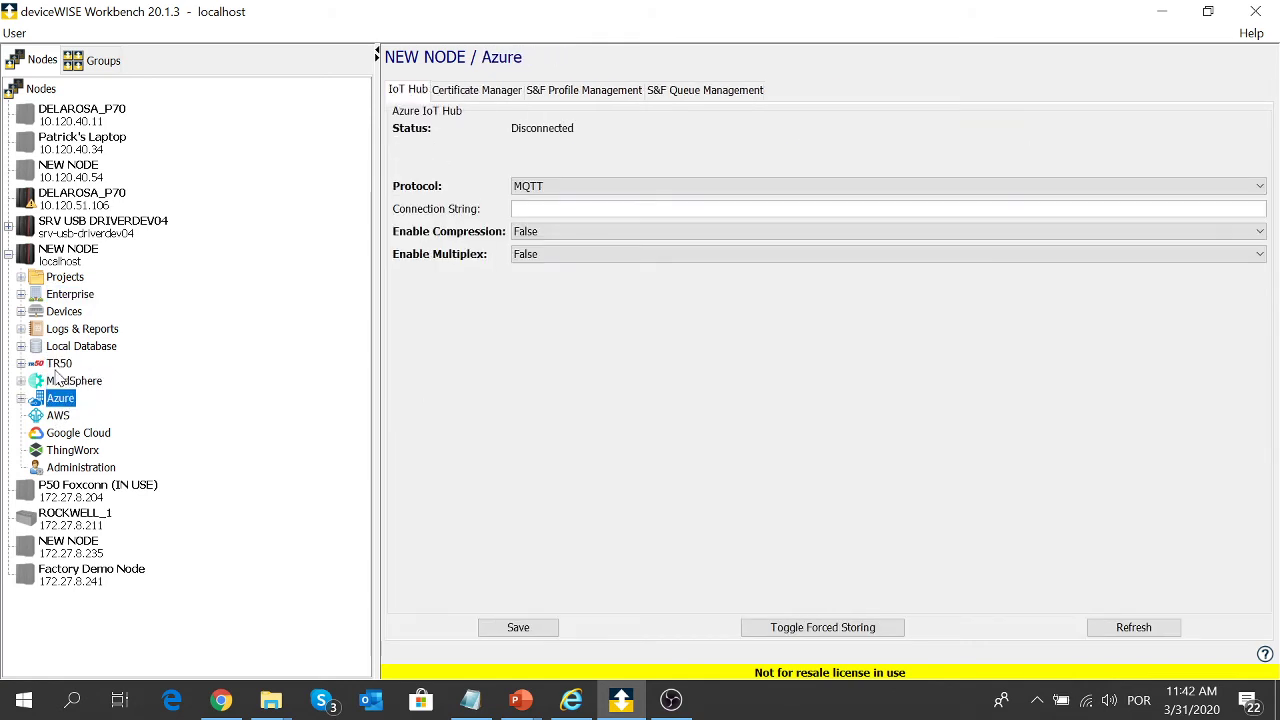
pyautogui.press('Up')
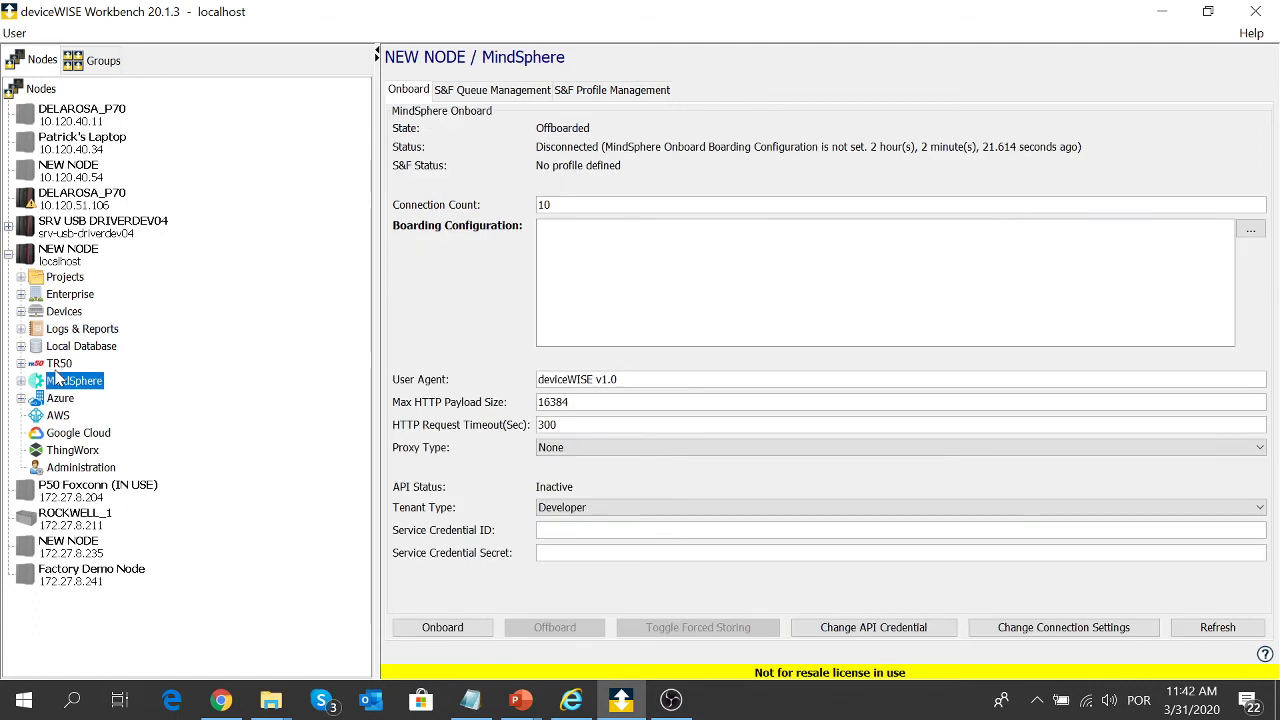
pyautogui.press('Down')
pyautogui.press('Down')
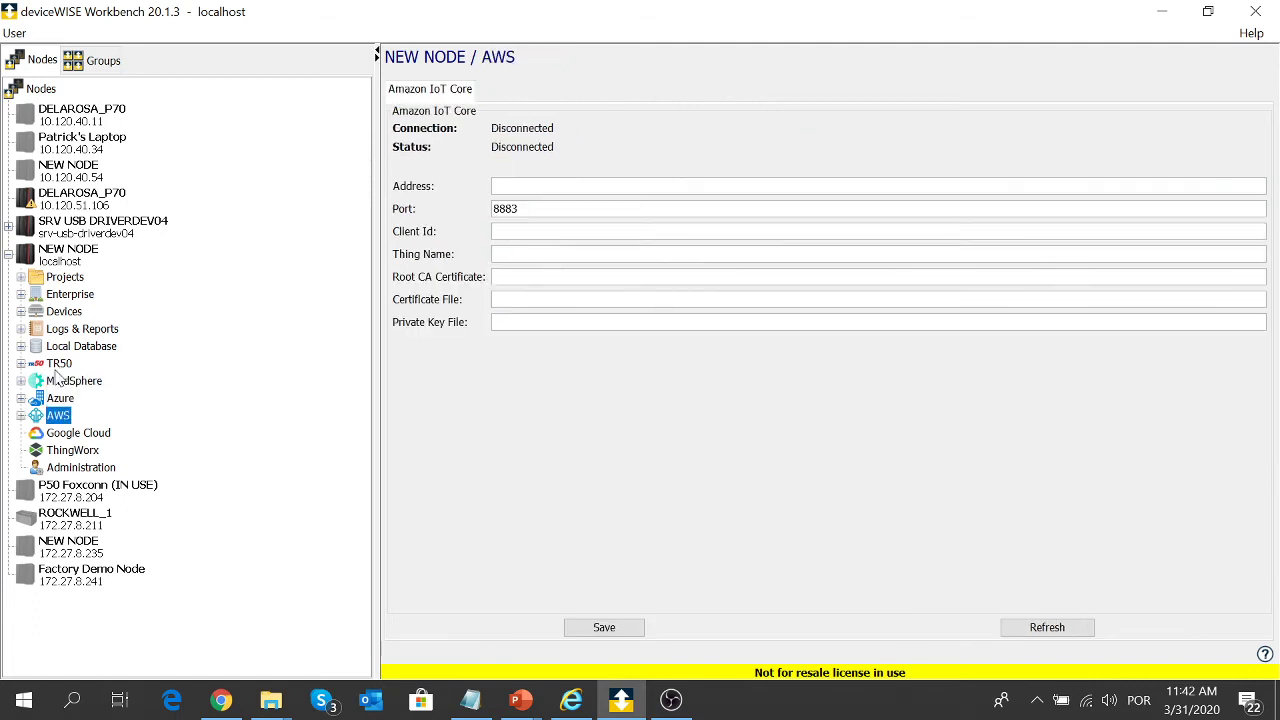
pyautogui.press('Down')
pyautogui.press('Down')
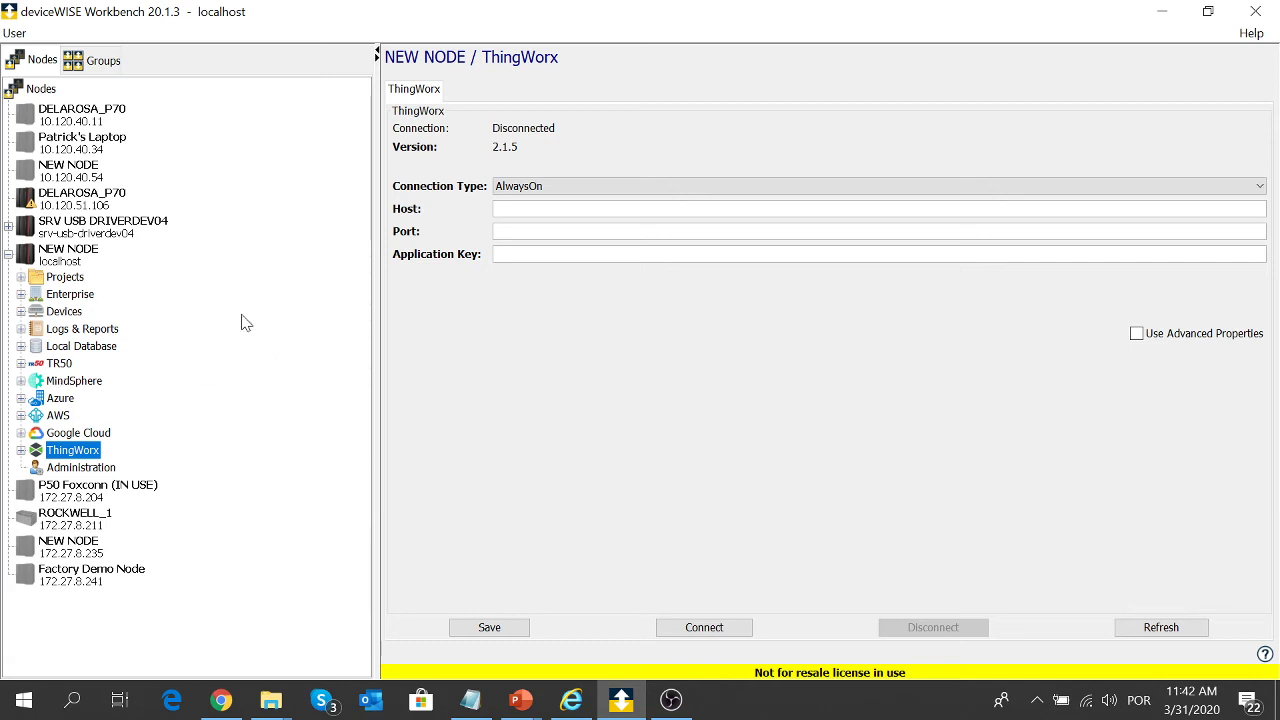
pyautogui.click(52, 280)
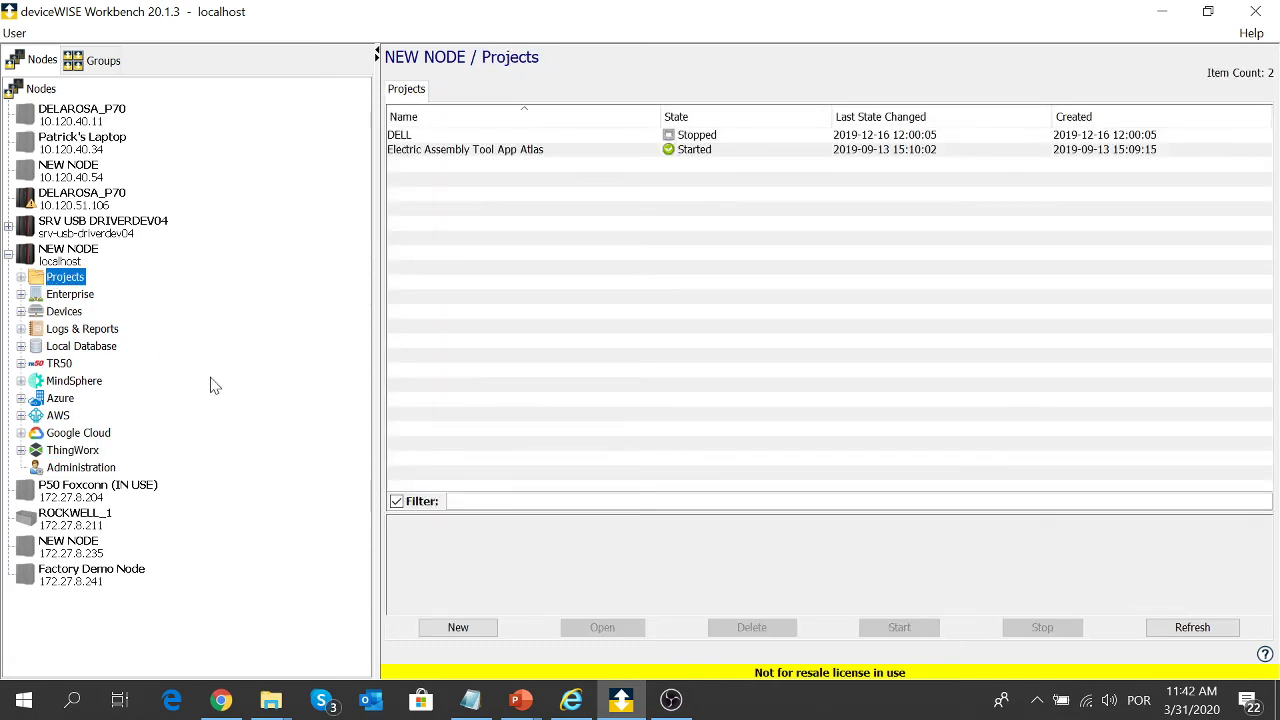
# - Inspect the Atlas project's Generate Report trigger flowchart in a maximized editor, then close it
pyautogui.doubleClick(521, 150)
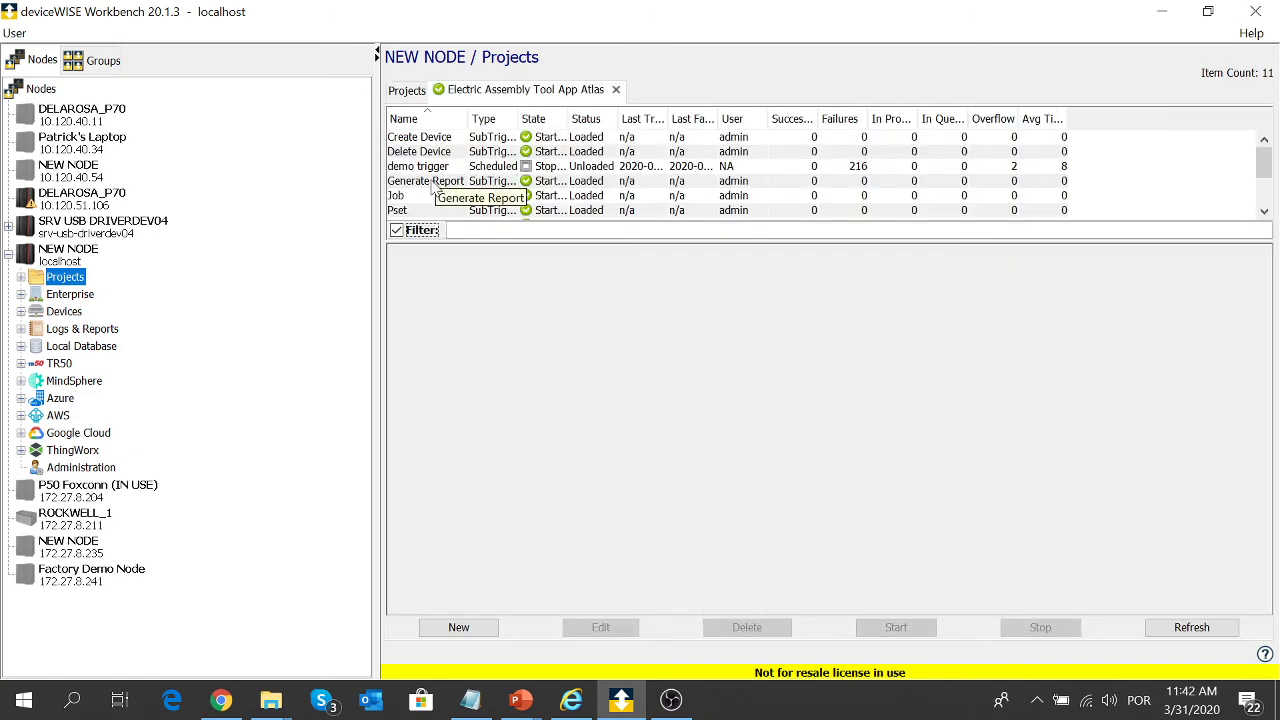
pyautogui.doubleClick(432, 185)
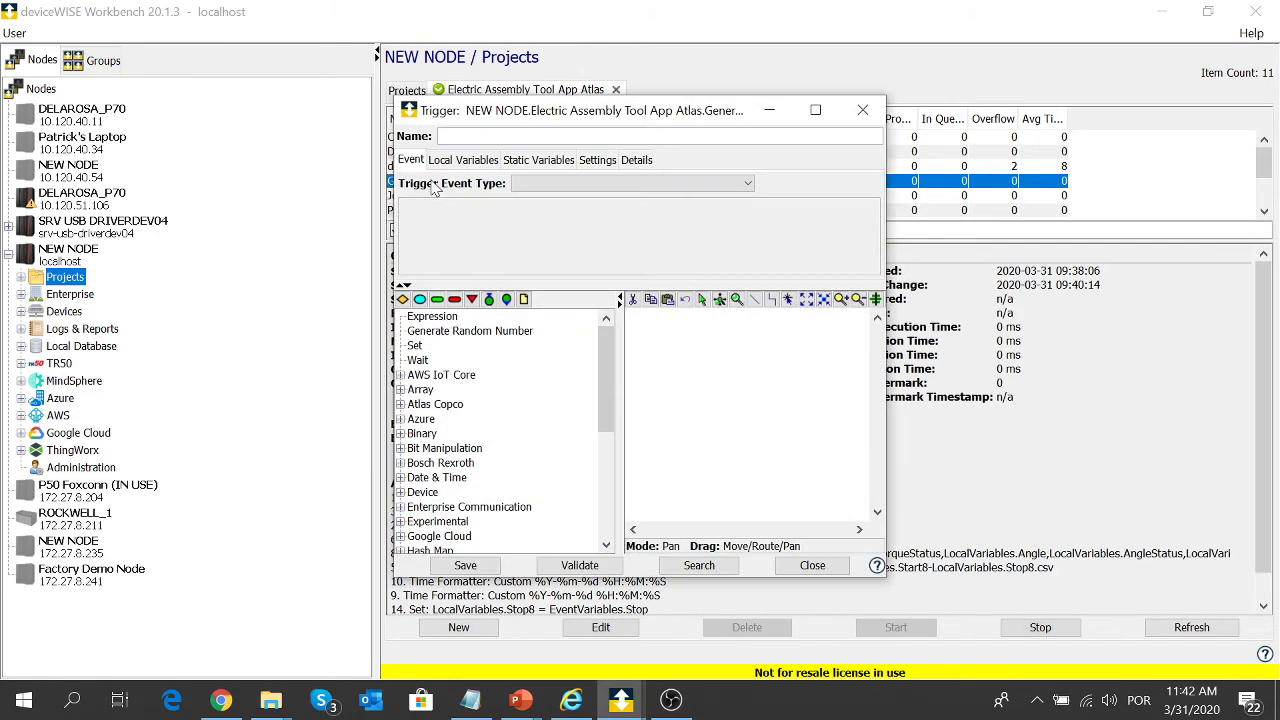
pyautogui.click(815, 110)
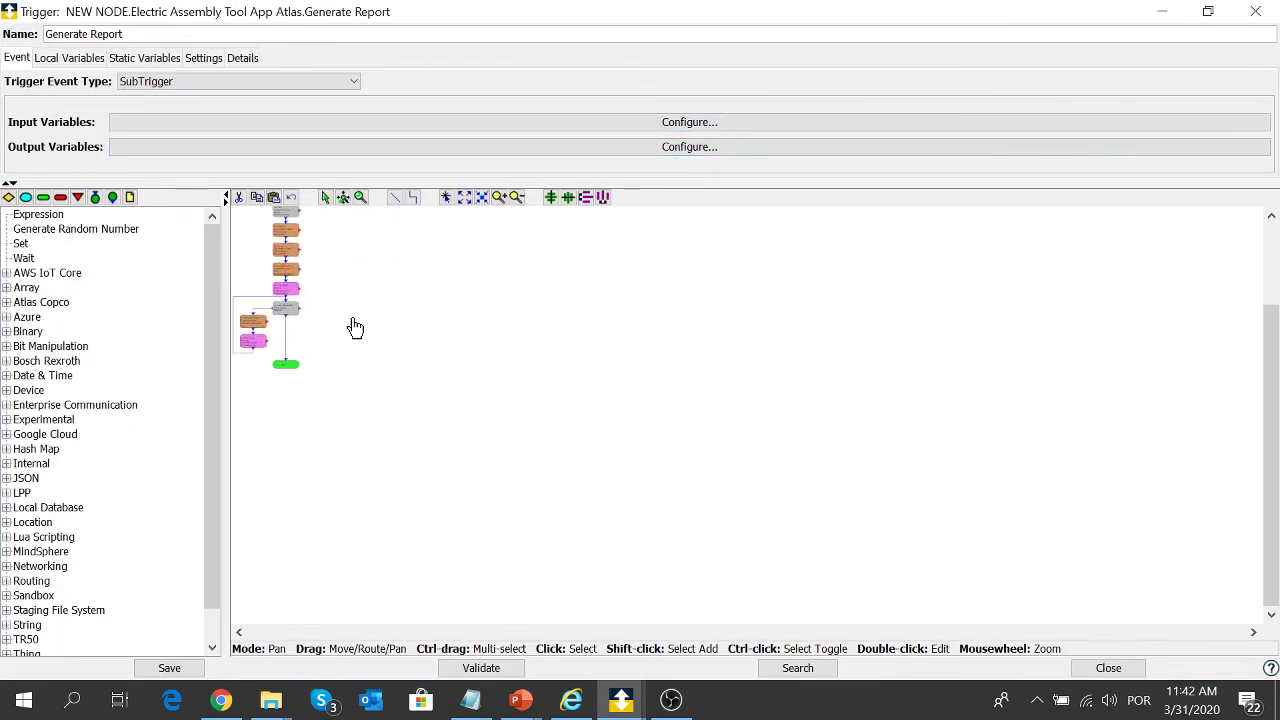
pyautogui.moveTo(354, 329); pyautogui.dragTo(604, 506)
pyautogui.scroll(3, 603, 505)
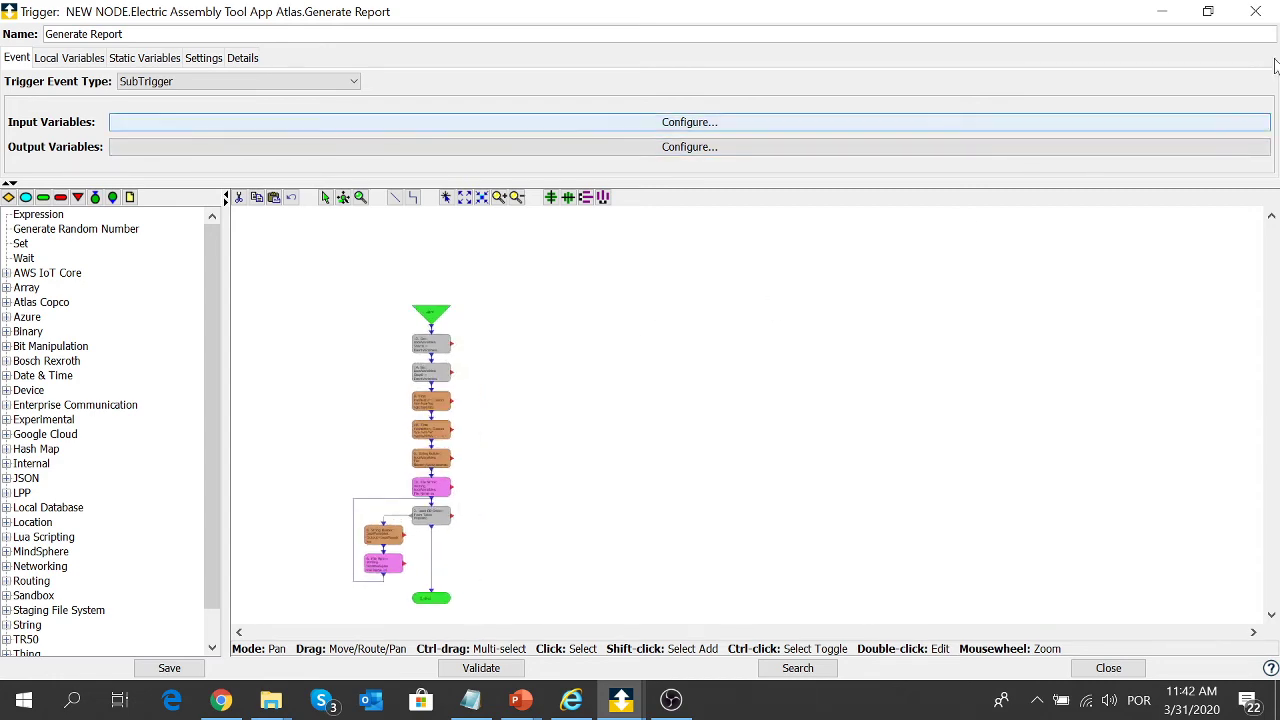
pyautogui.click(1262, 16)
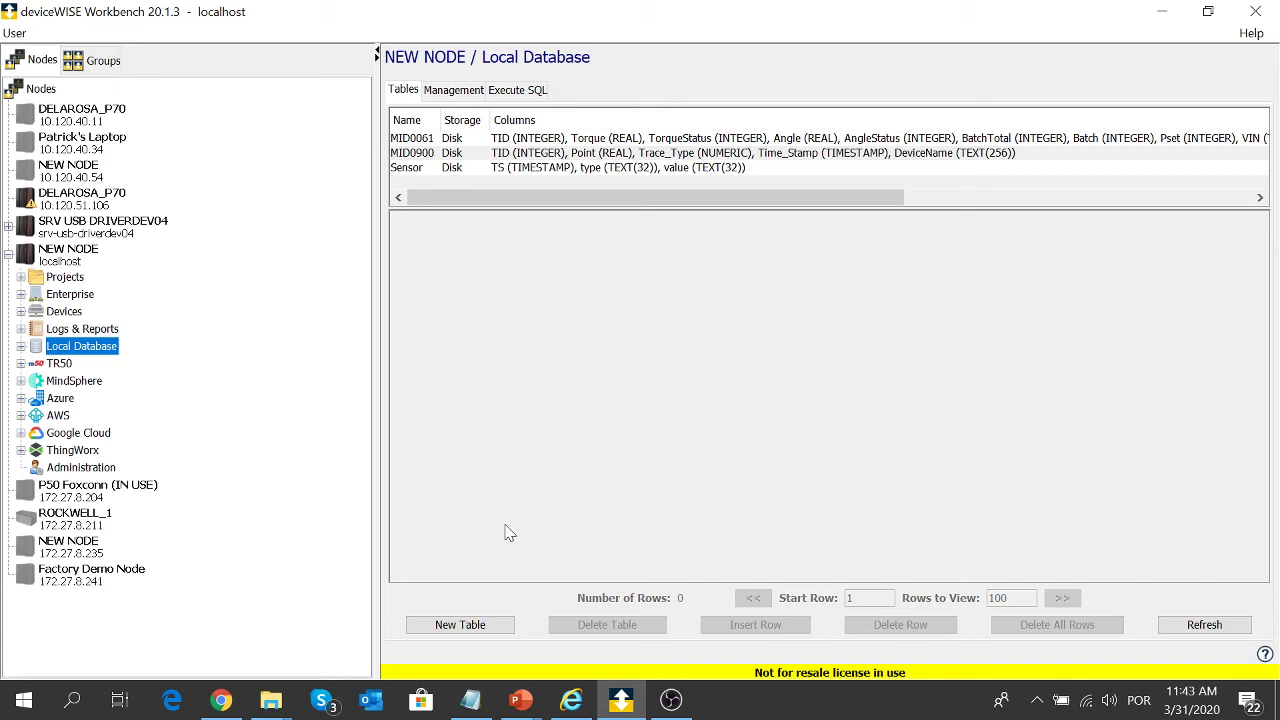
# - Create a new local table webinartable with a TIMESTAMP time column
pyautogui.click(458, 636)
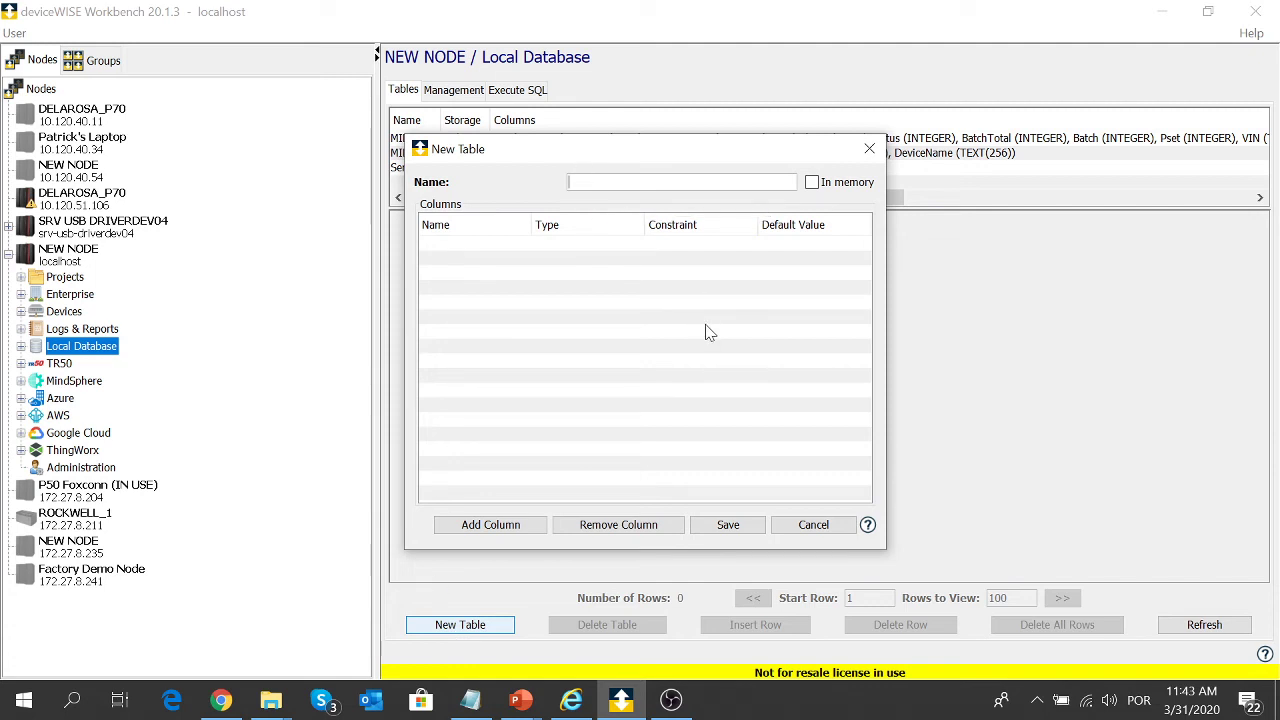
pyautogui.write('webinartable')
pyautogui.click(500, 523)
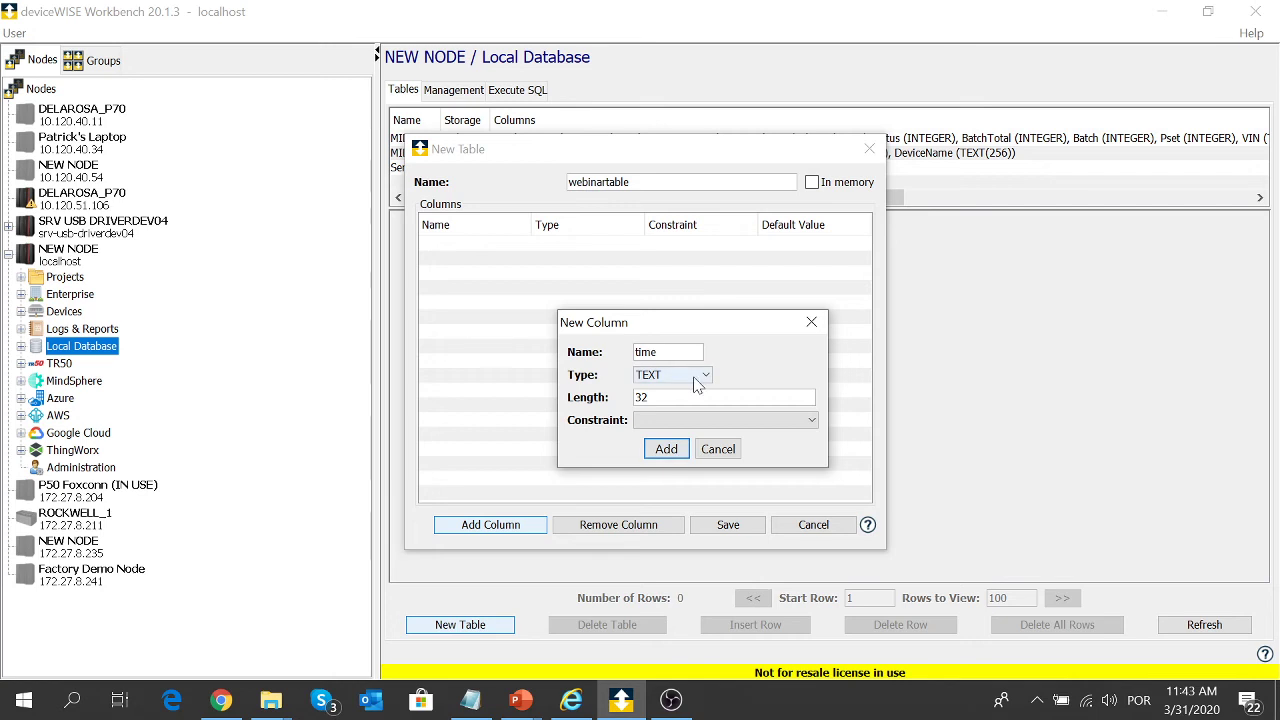
pyautogui.click(704, 377)
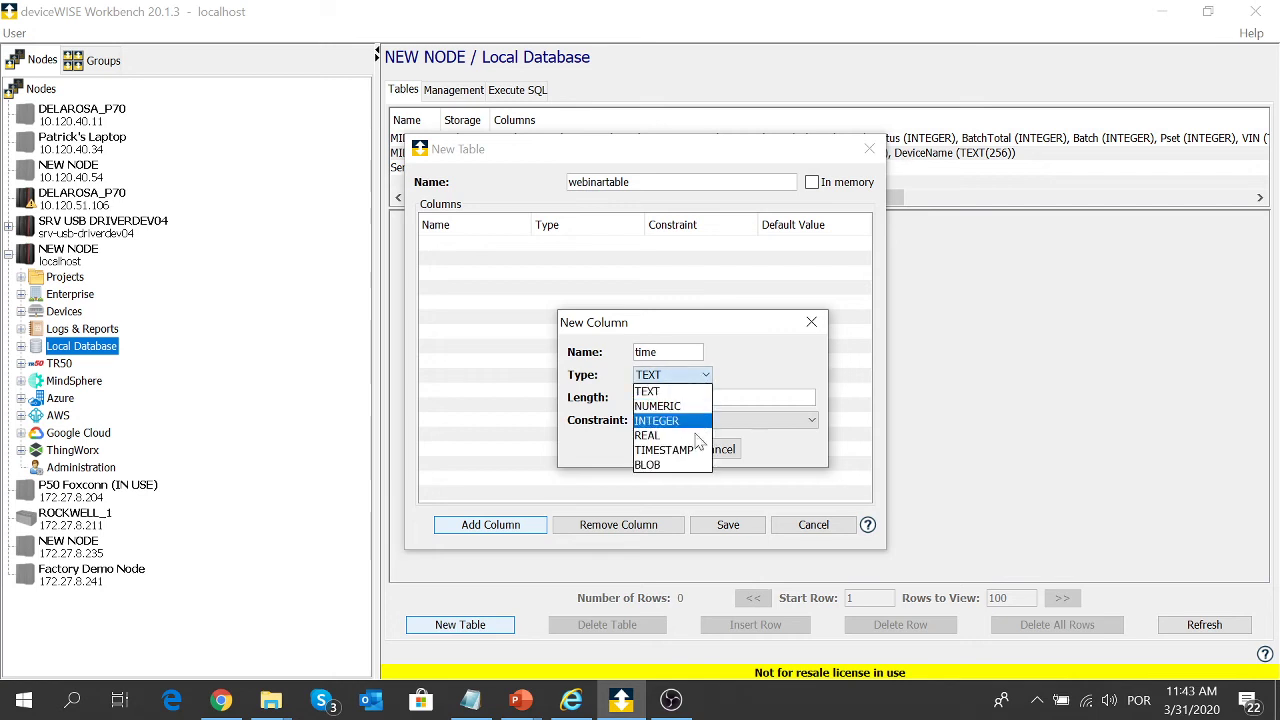
pyautogui.click(697, 450)
pyautogui.click(666, 427)
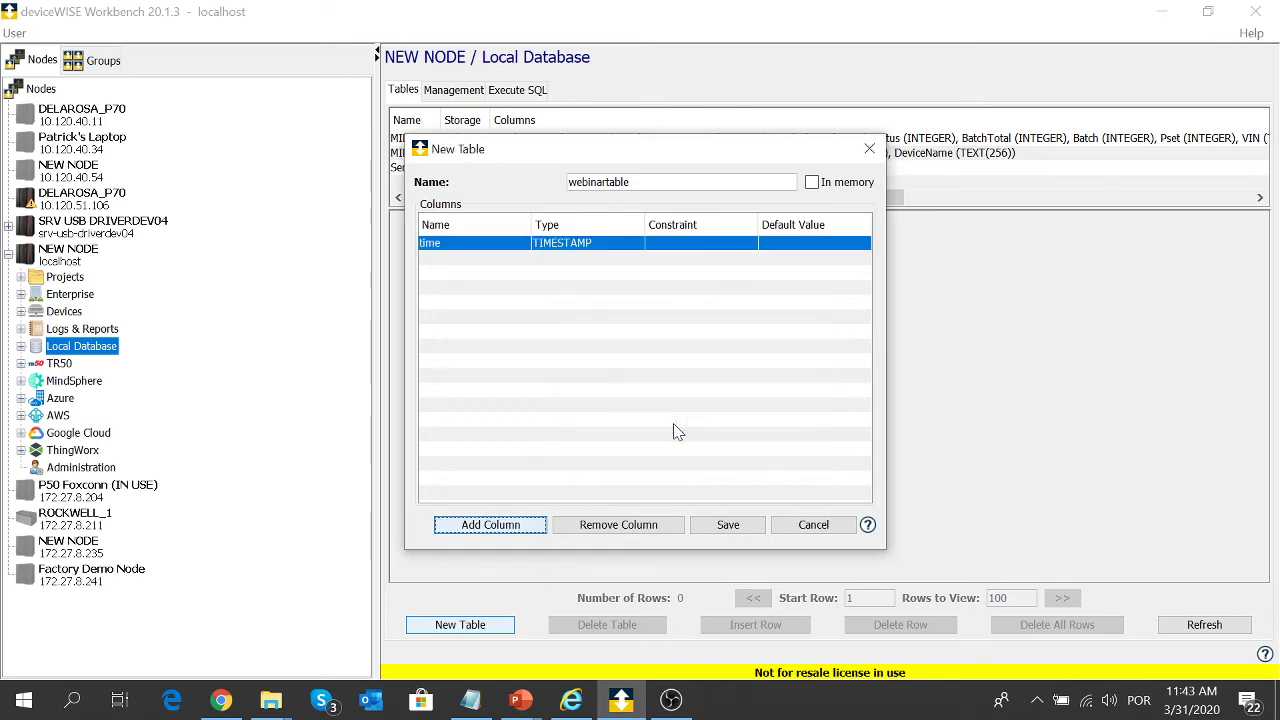
# - Add a TEXT value column, save webinartable, and show the node's Projects
pyautogui.click(527, 525)
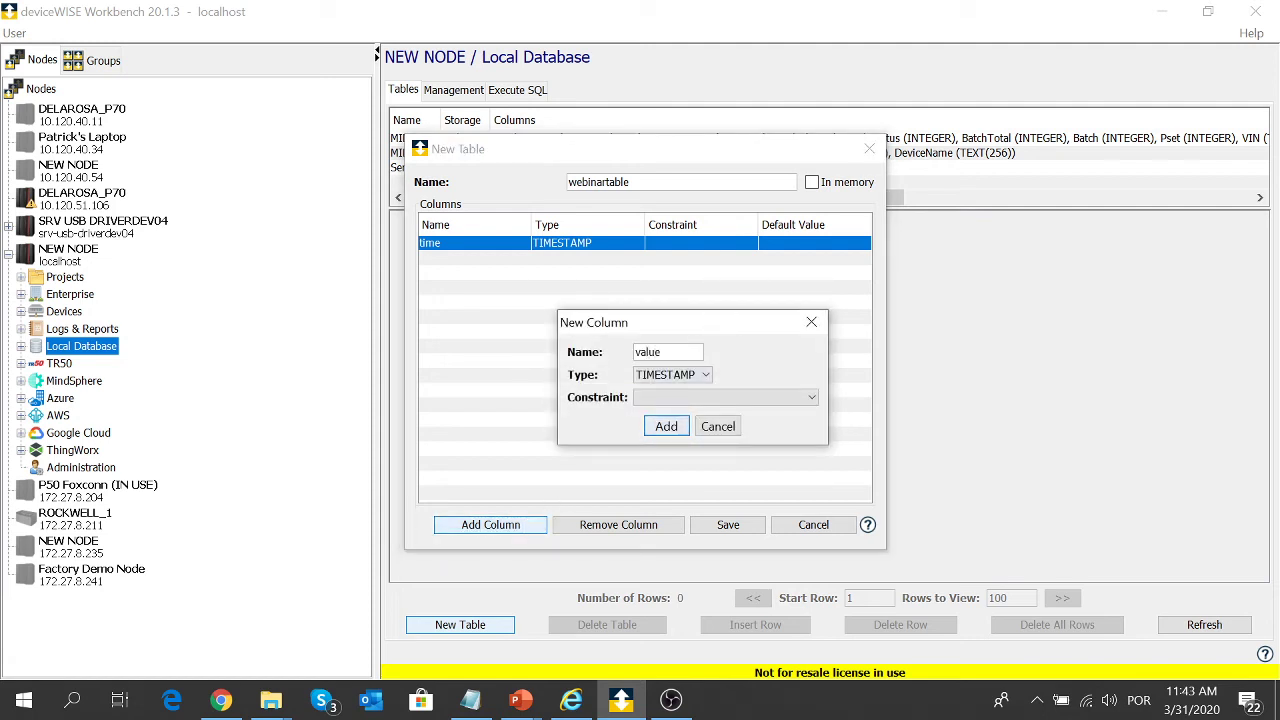
pyautogui.click(706, 374)
pyautogui.click(672, 389)
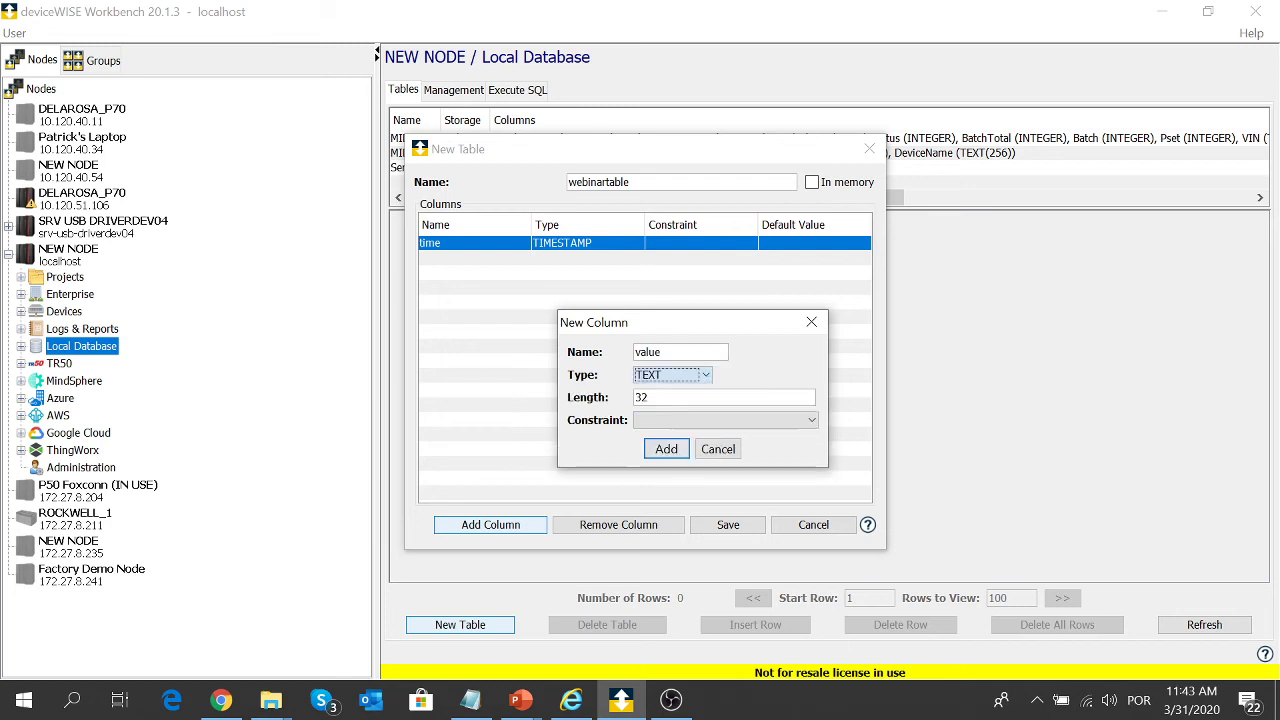
pyautogui.click(666, 449)
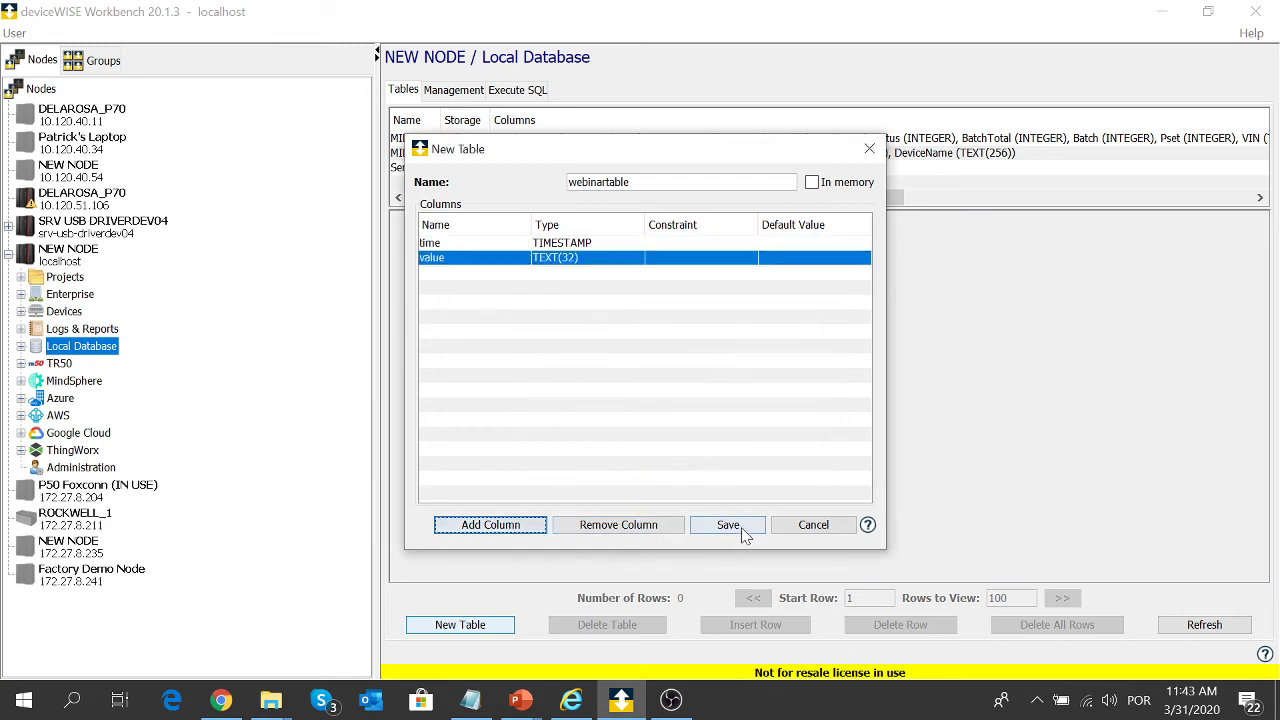
pyautogui.click(741, 526)
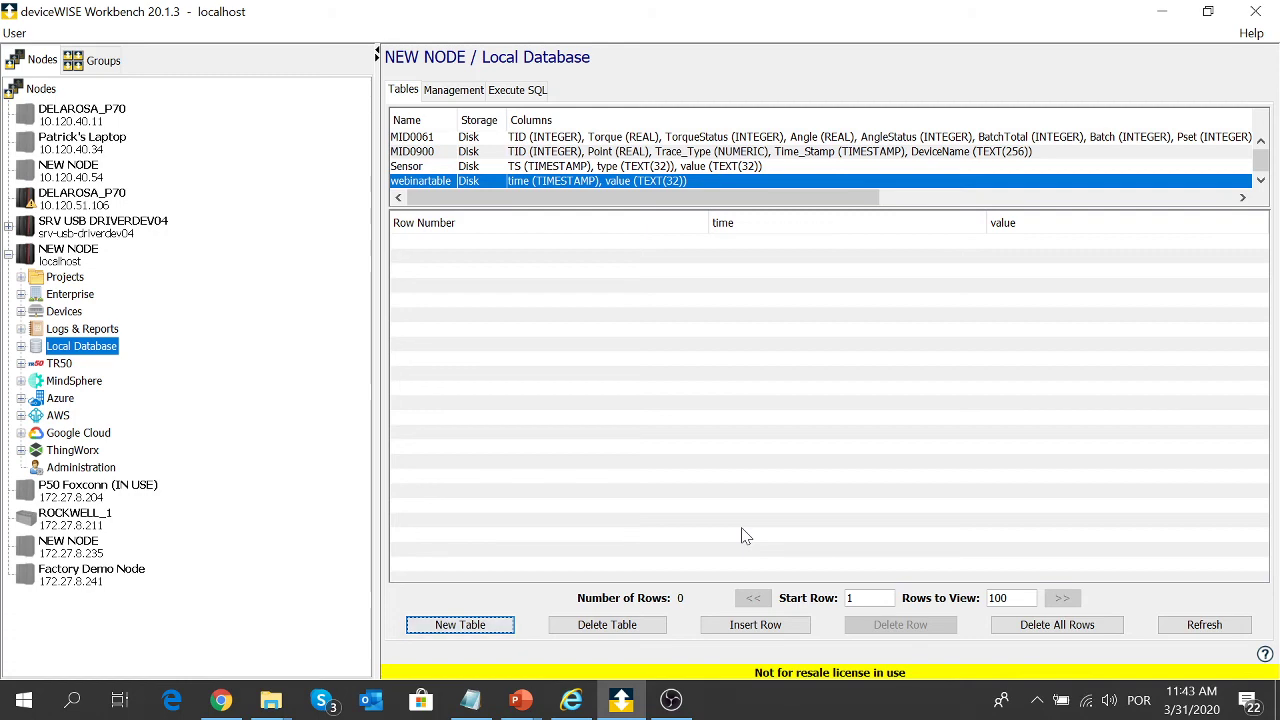
pyautogui.click(66, 278)
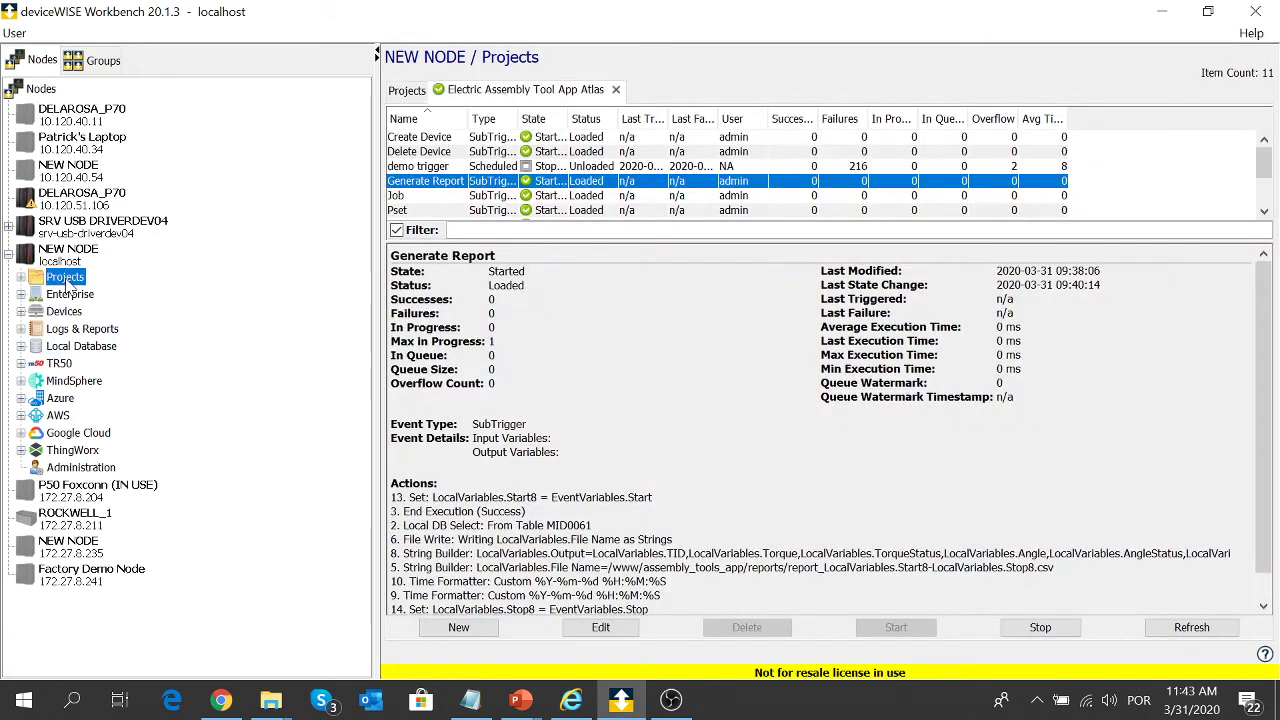
# - Create a new trigger and rename it CNCData
pyautogui.click(458, 627)
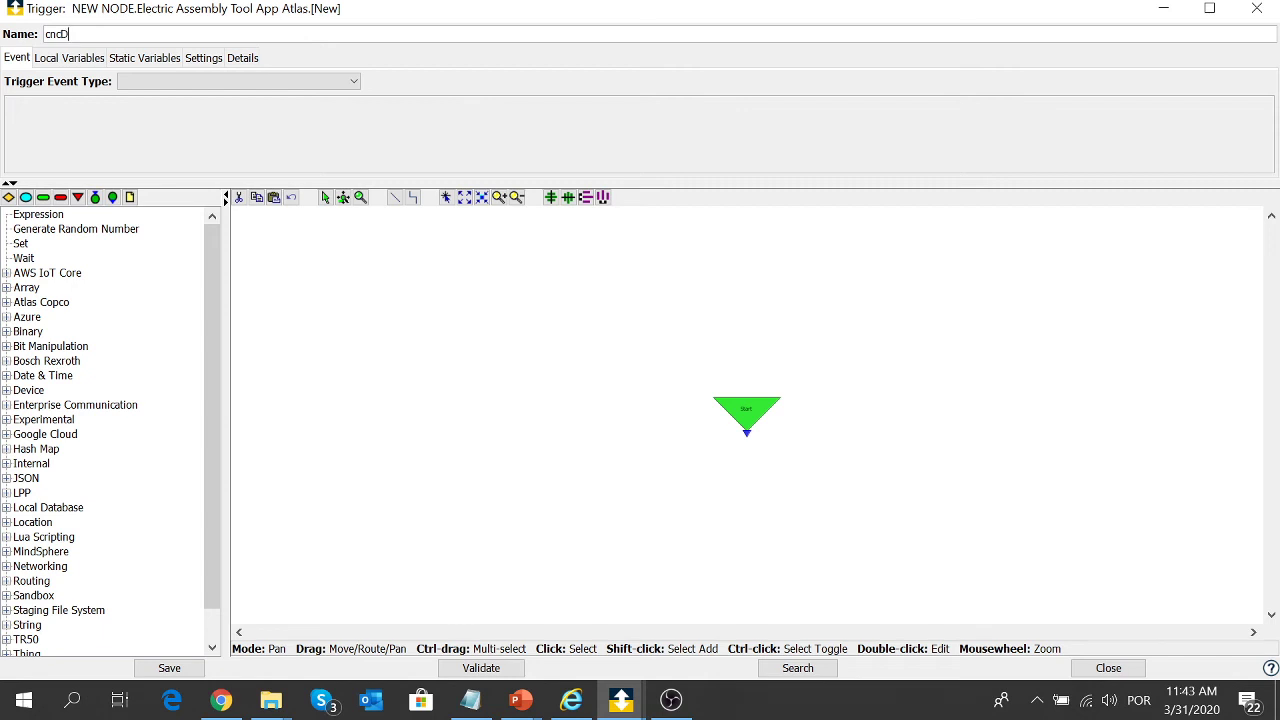
pyautogui.moveTo(62, 34); pyautogui.dragTo(44, 34)
pyautogui.write('CNCData')
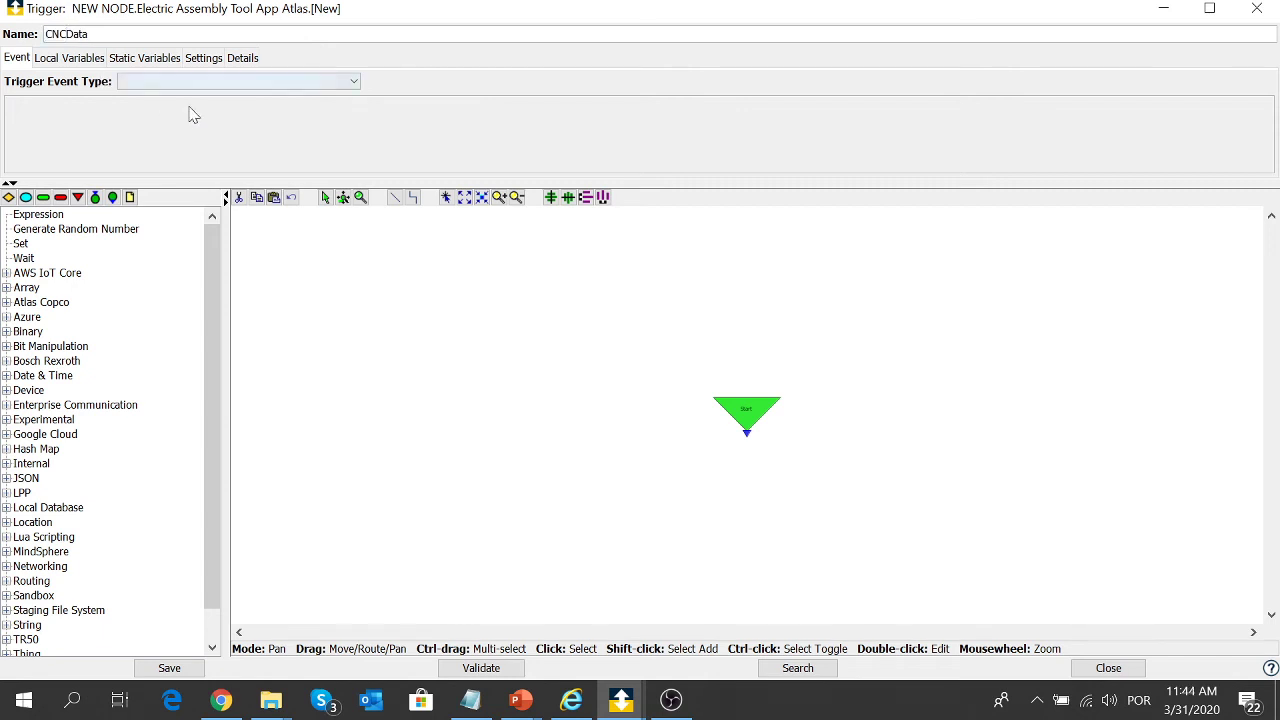
# - Set a periodic Schedule event with a 500 ms period and reposition the Start node
pyautogui.click(194, 84)
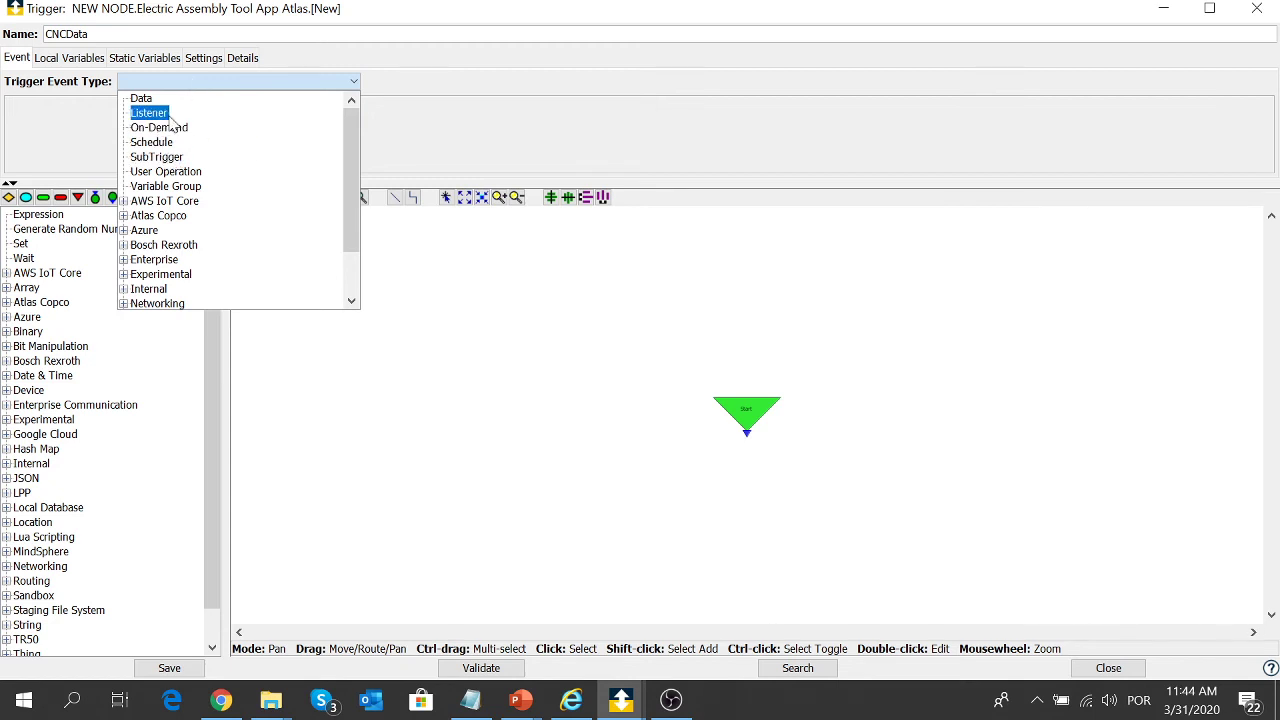
pyautogui.click(152, 142)
pyautogui.click(90, 147)
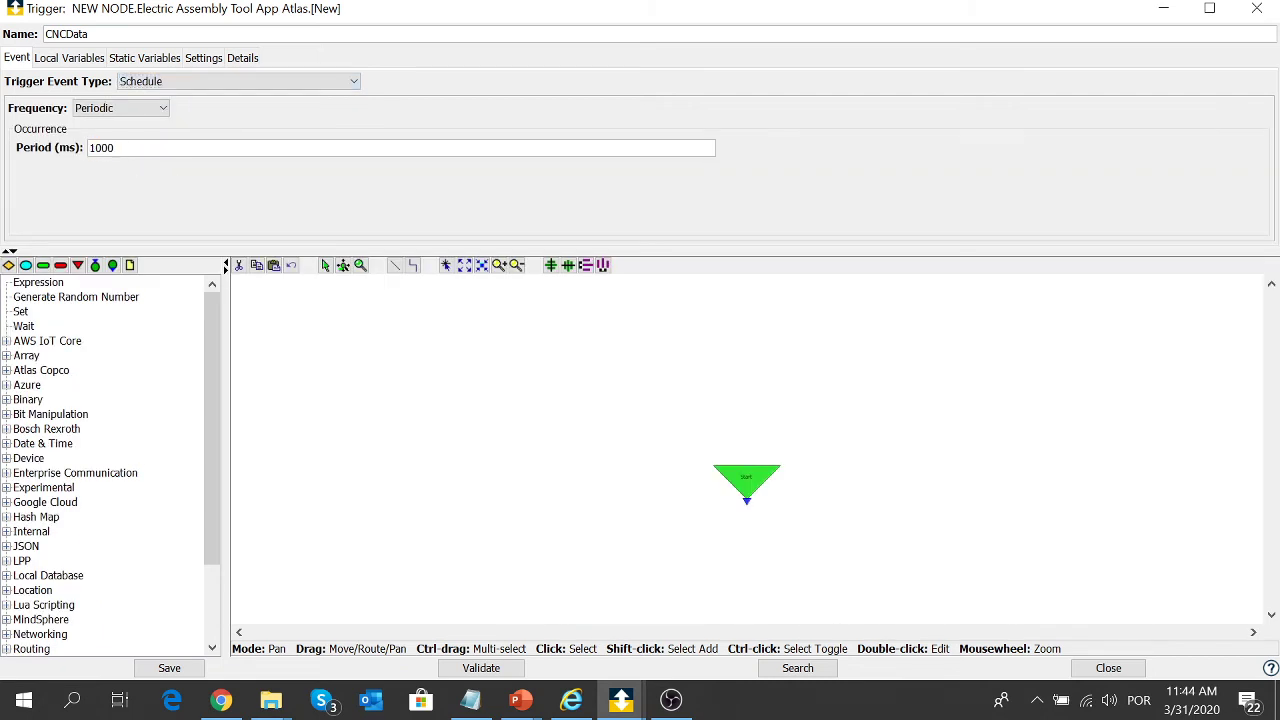
pyautogui.hotkey('ctrl', 'a')
pyautogui.write('5')
pyautogui.moveTo(755, 480); pyautogui.dragTo(489, 328)
pyautogui.moveTo(220, 420); pyautogui.dragTo(220, 500)
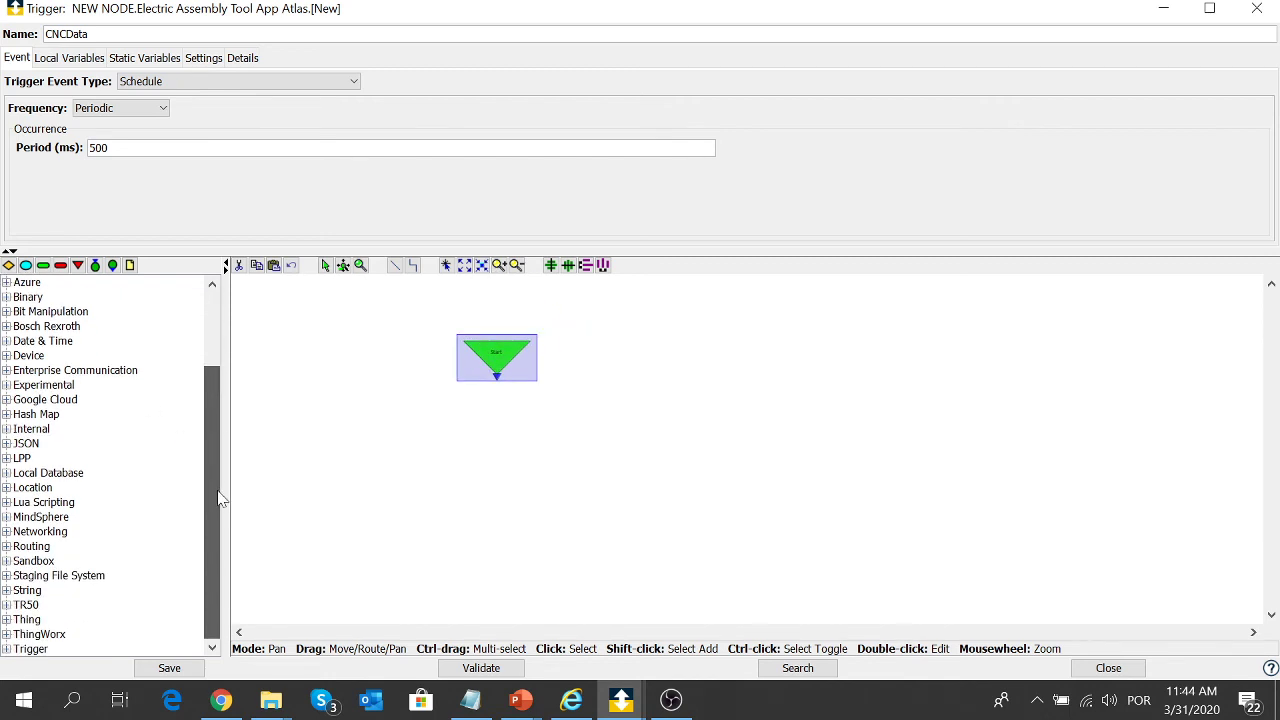
# - Place a Local DB Insert step below Start and open its settings
pyautogui.click(7, 474)
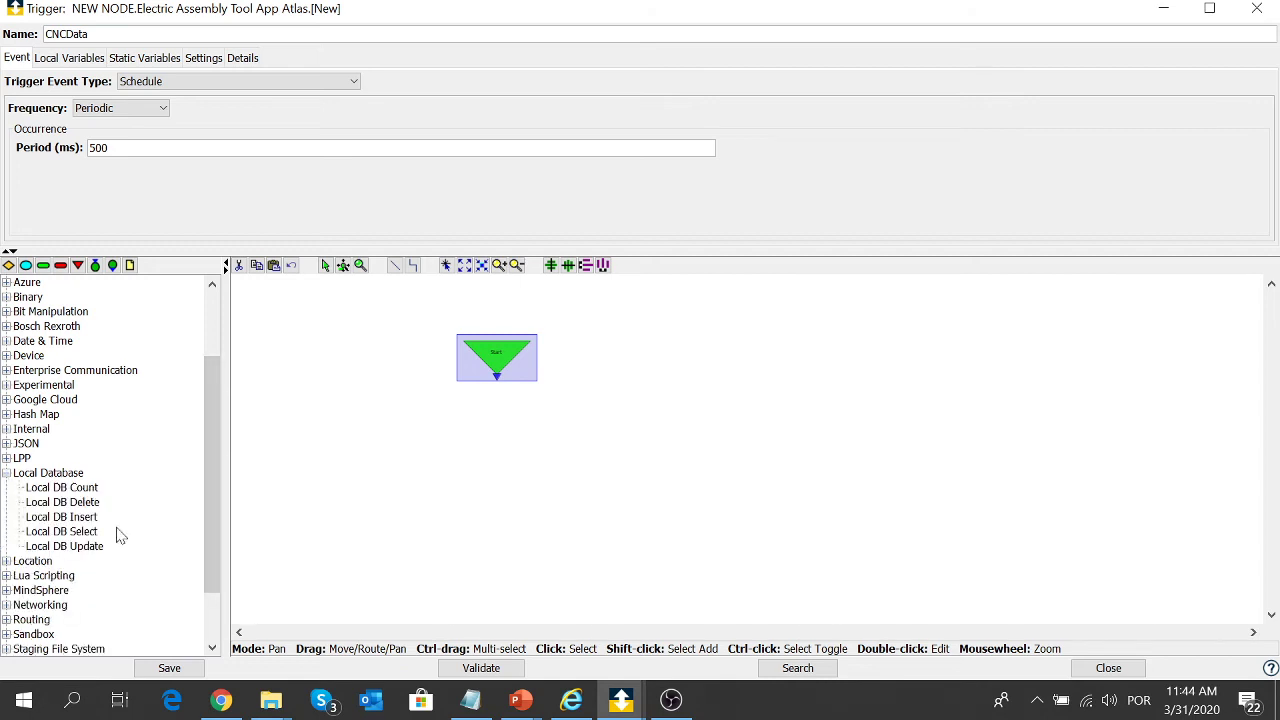
pyautogui.click(88, 519)
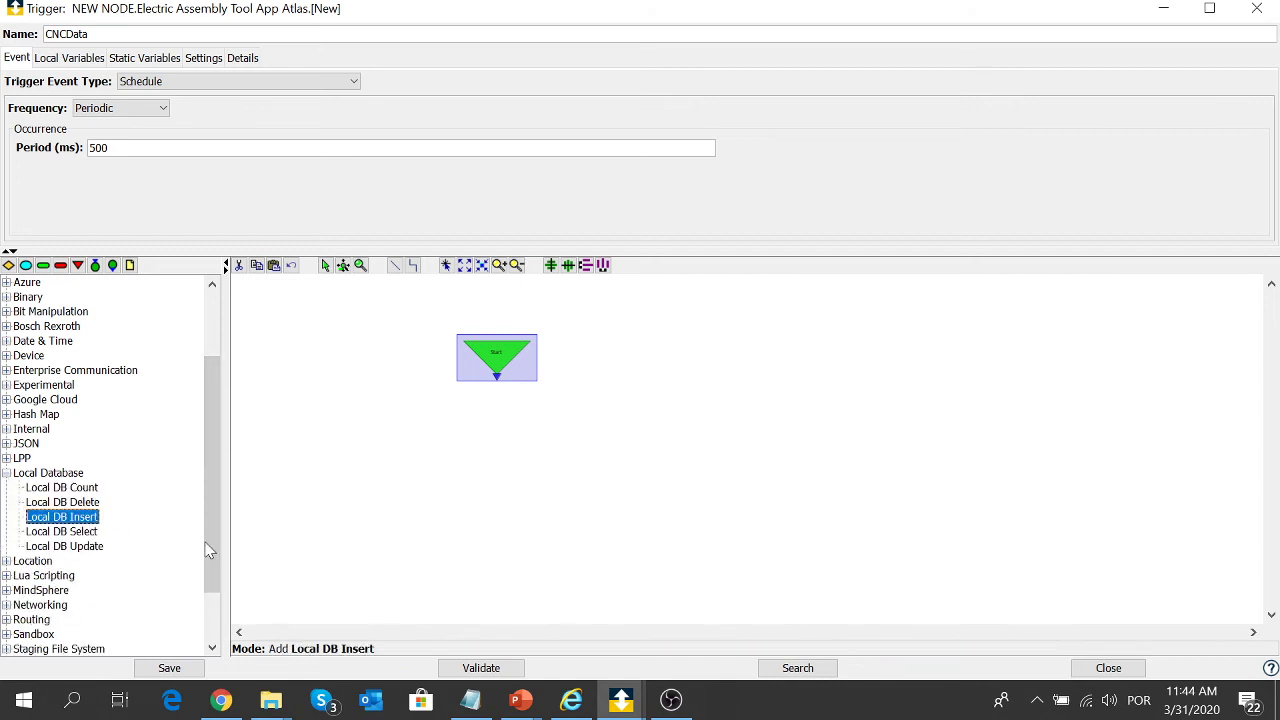
pyautogui.click(503, 425)
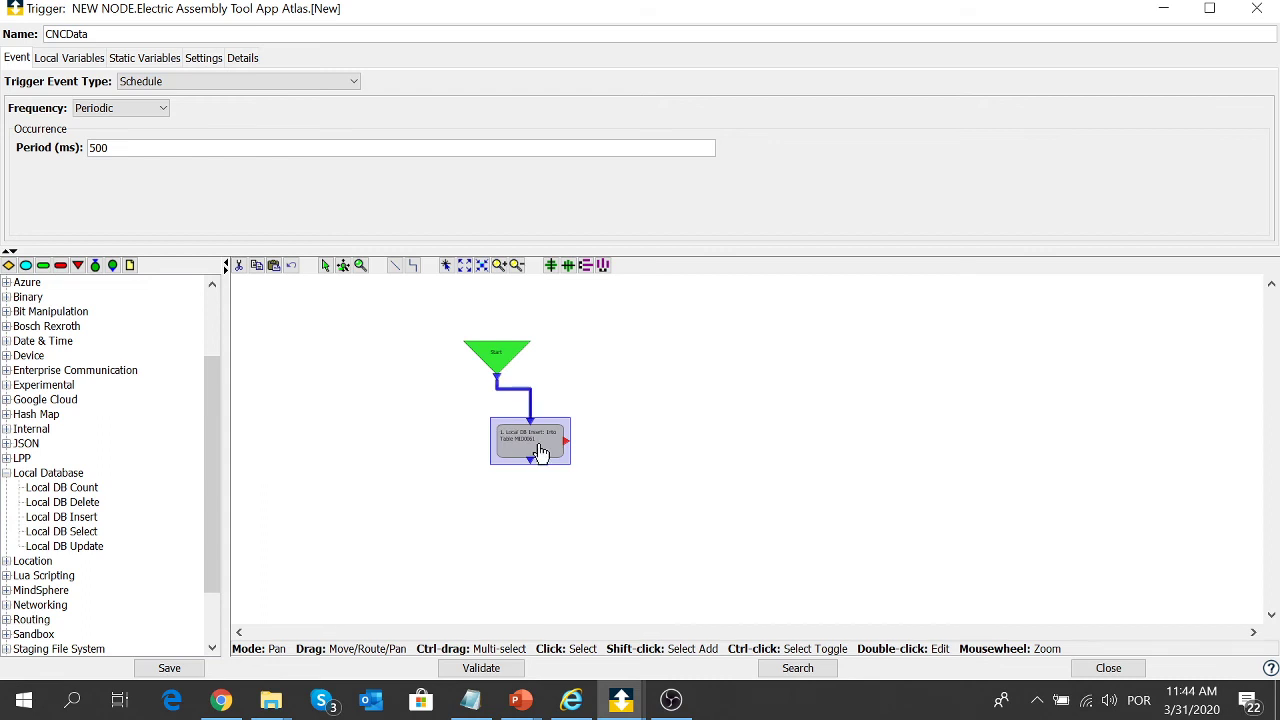
pyautogui.doubleClick(534, 451)
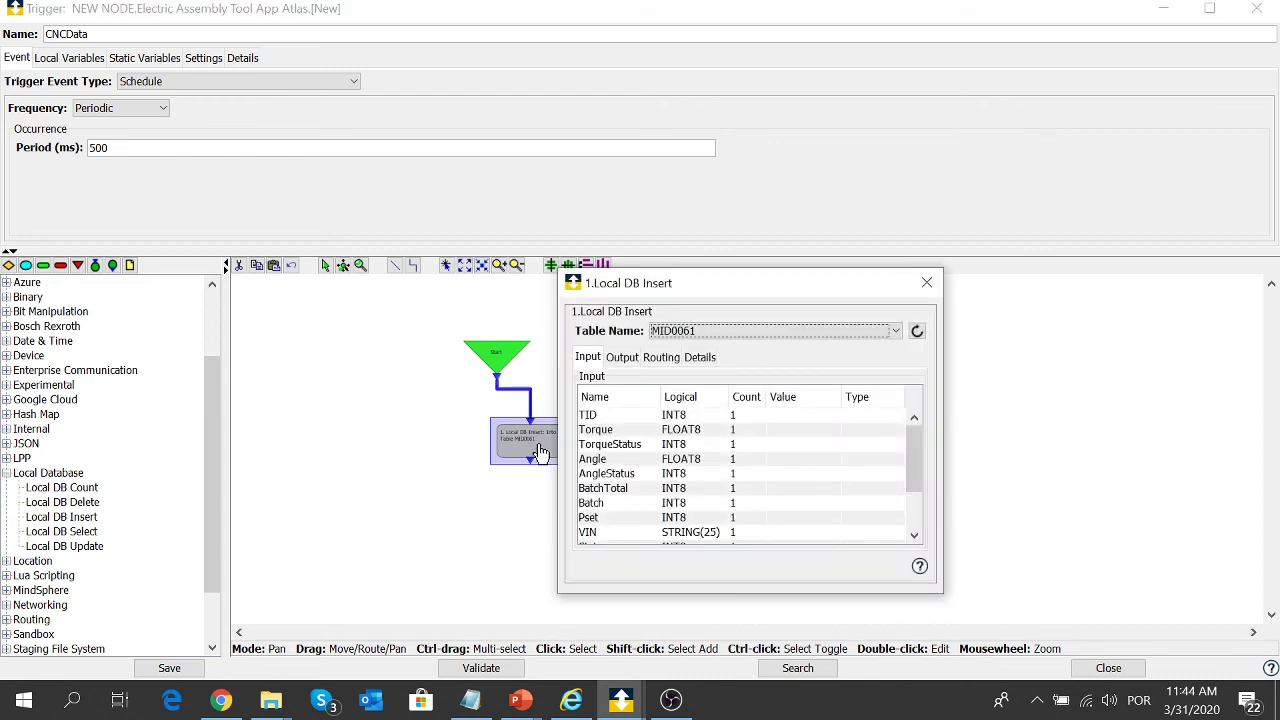
# - Target webinartable and begin mapping the time field to Macros.$EVENT_TIME
pyautogui.click(846, 334)
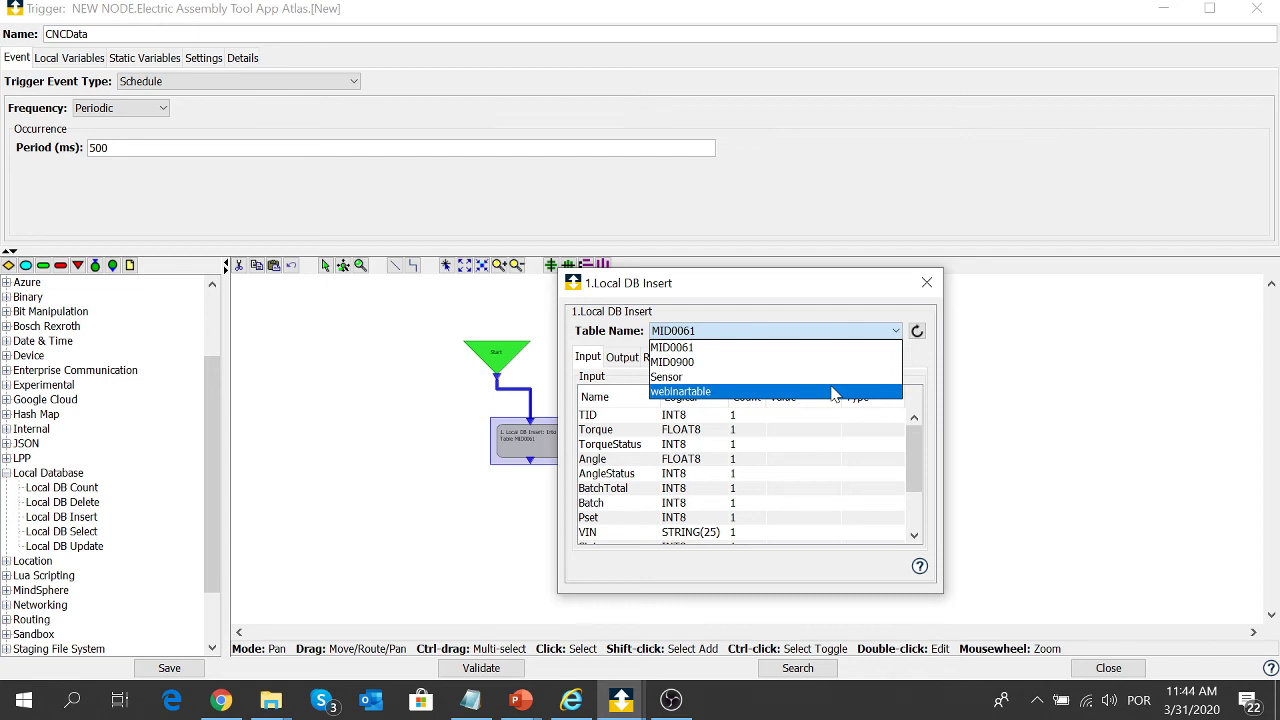
pyautogui.click(818, 391)
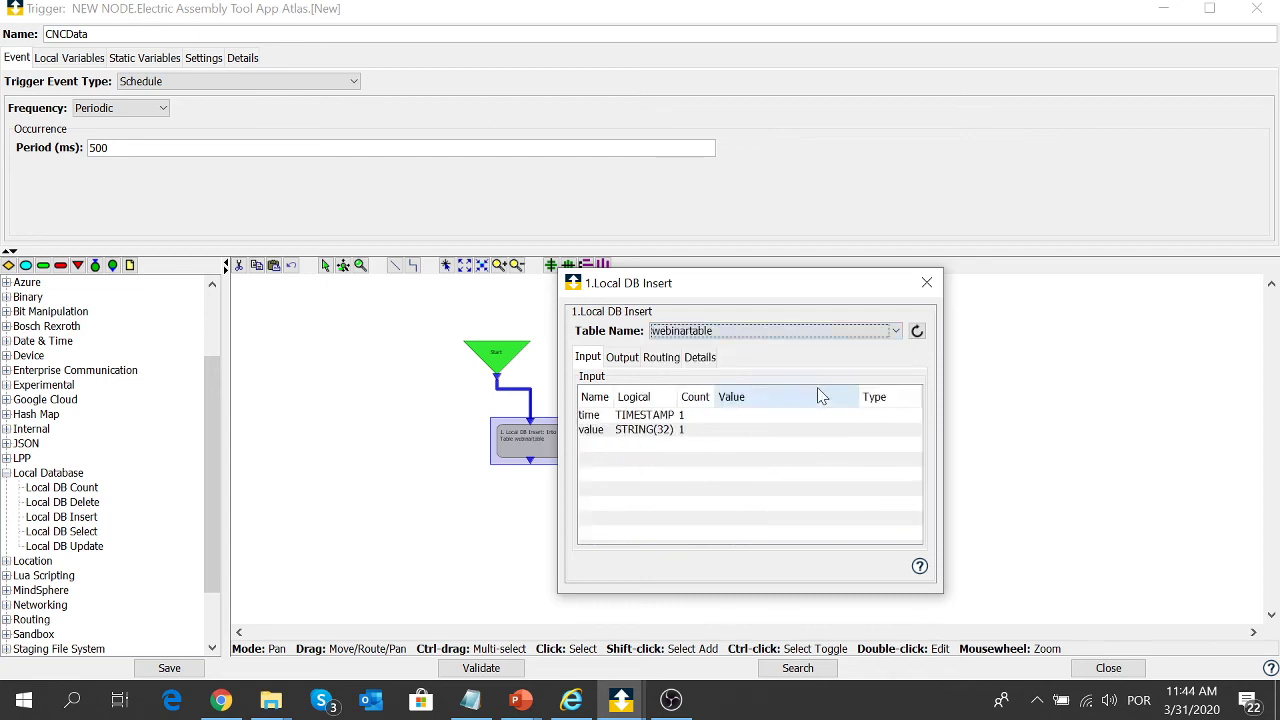
pyautogui.click(758, 418)
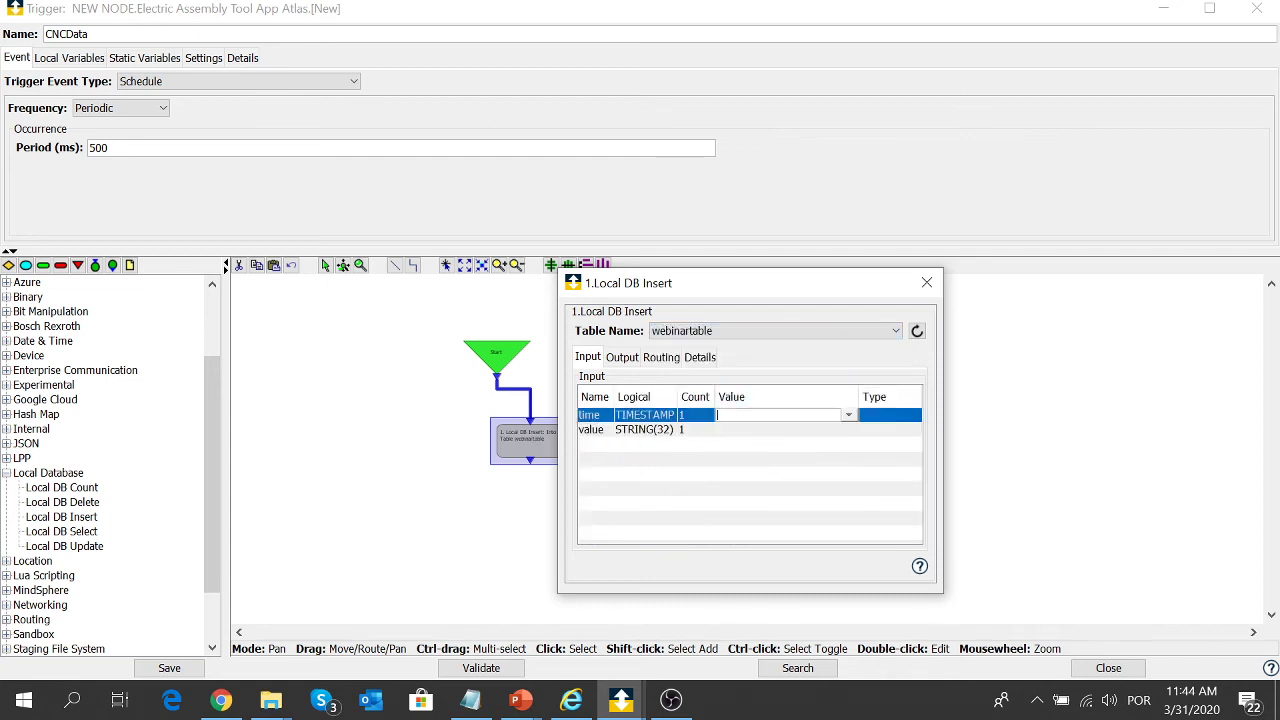
pyautogui.click(849, 417)
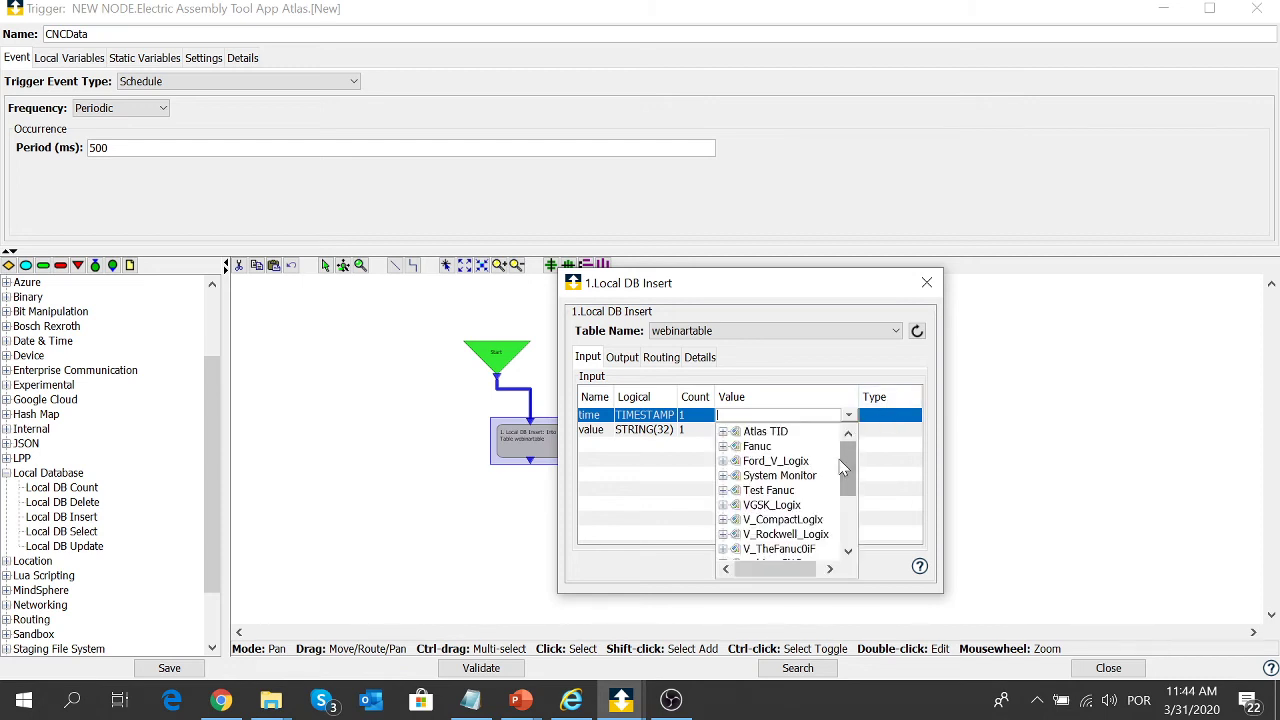
pyautogui.moveTo(843, 468); pyautogui.dragTo(845, 522)
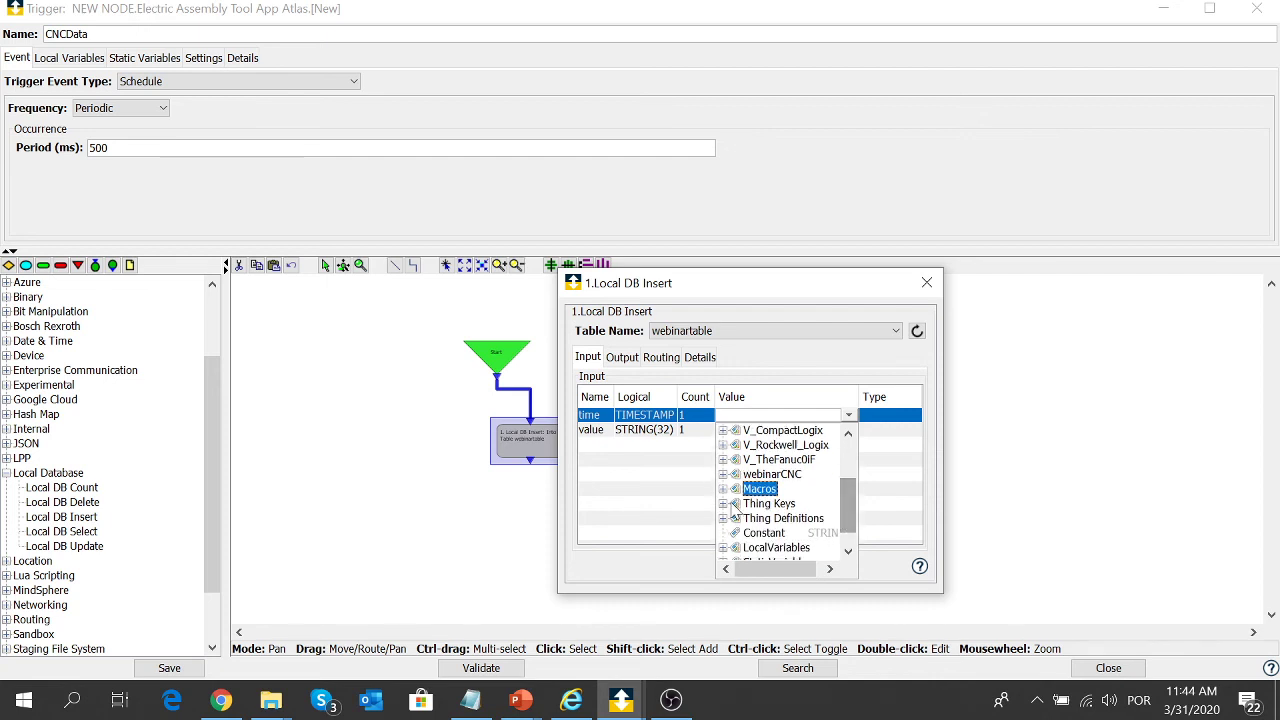
pyautogui.click(723, 489)
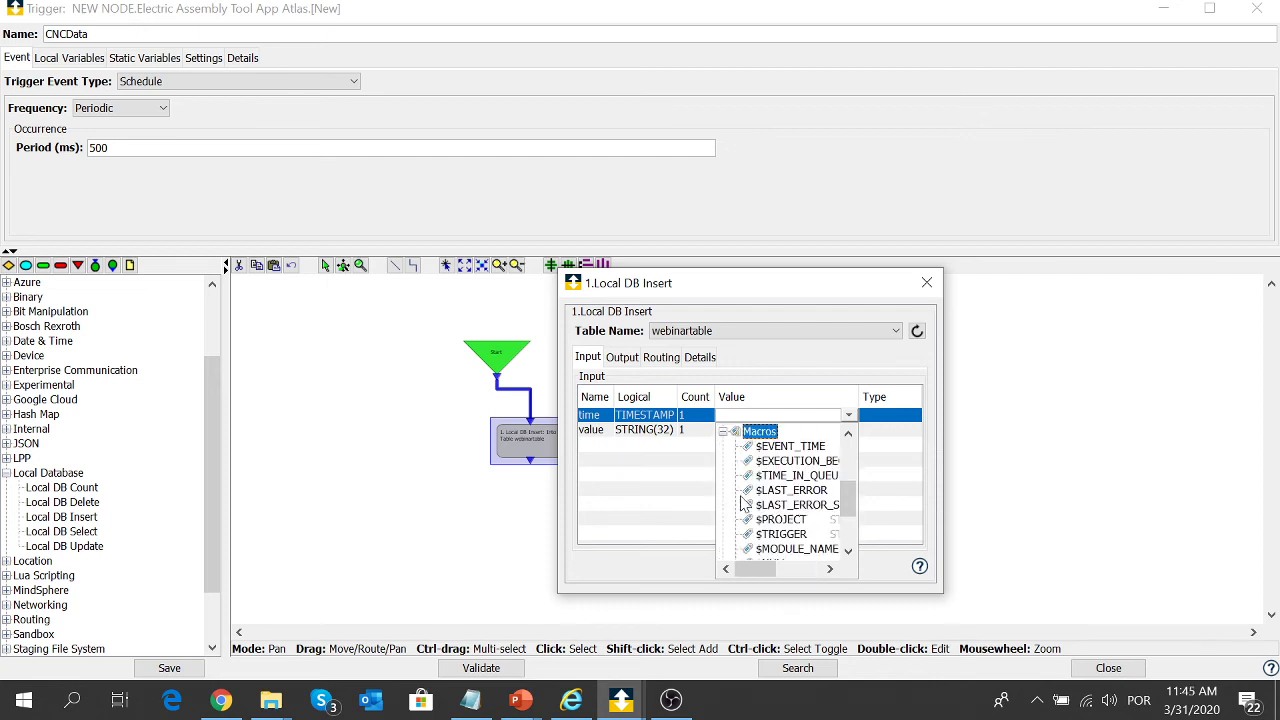
# - Map the insert's time column to Macros.$EVENT_TIME and value to webinarCNC.Axis X.Absolute
pyautogui.click(812, 446)
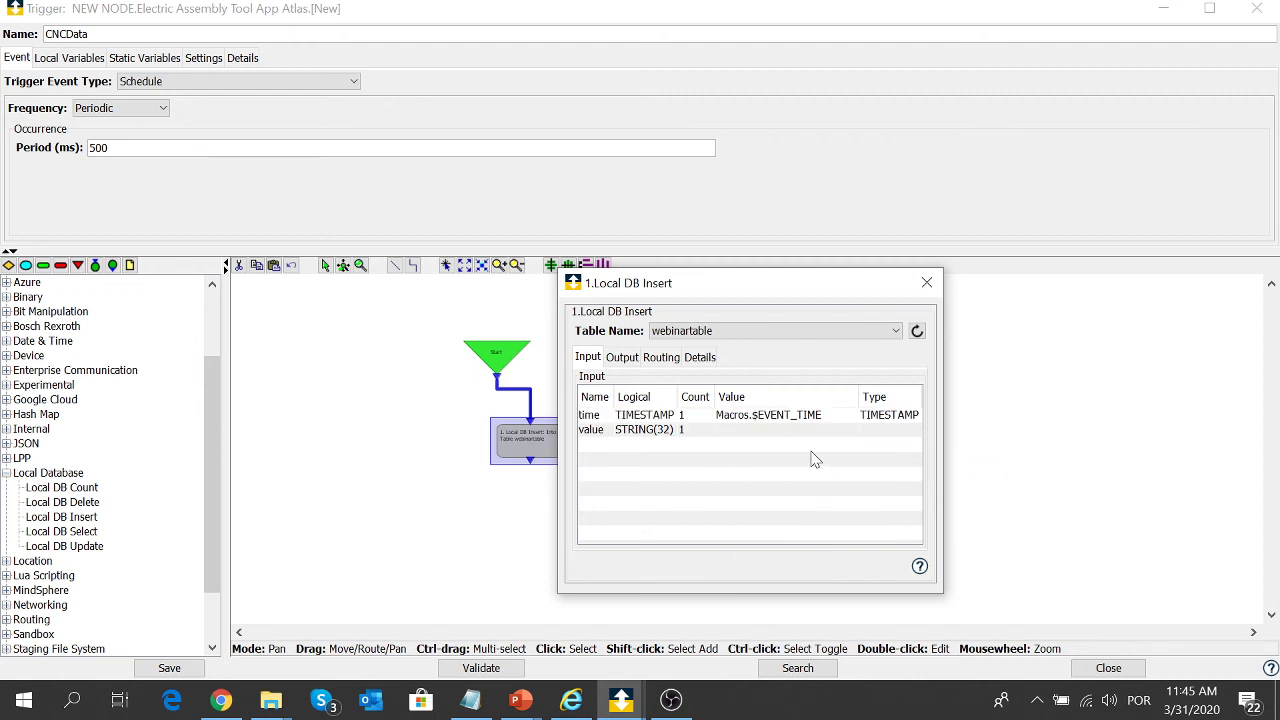
pyautogui.click(800, 430)
pyautogui.click(849, 431)
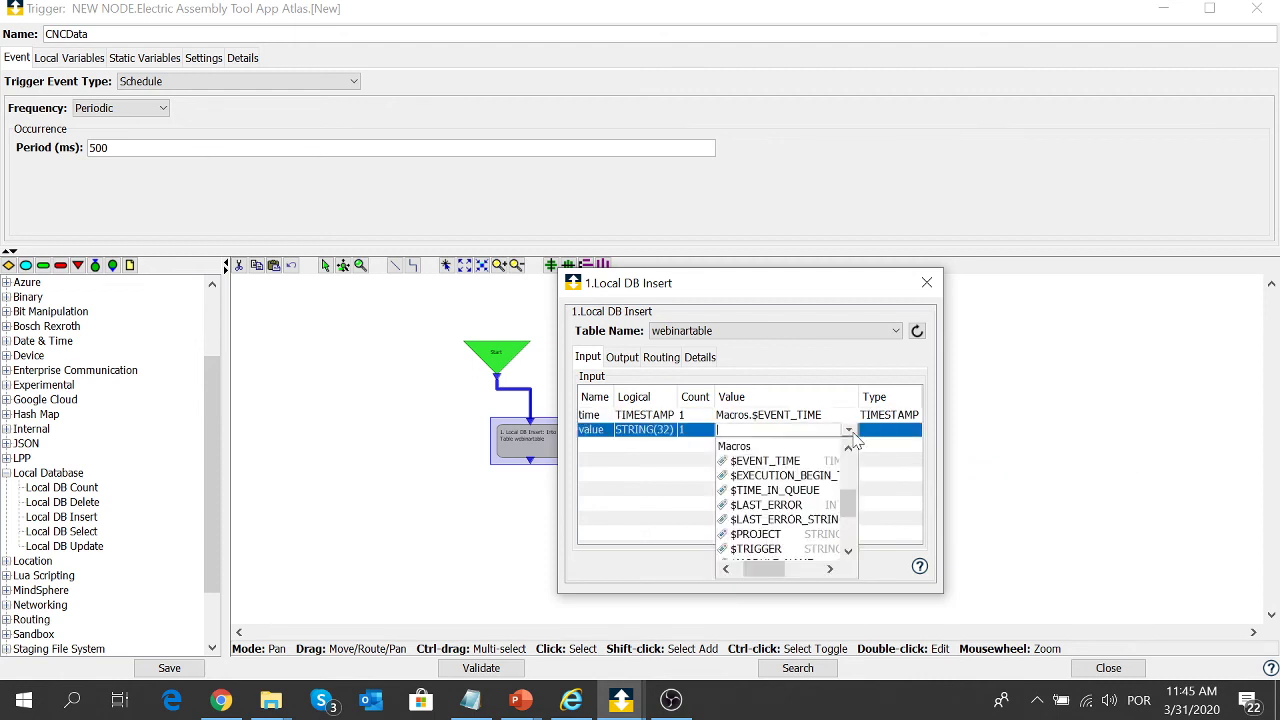
pyautogui.scroll(3, 848, 495)
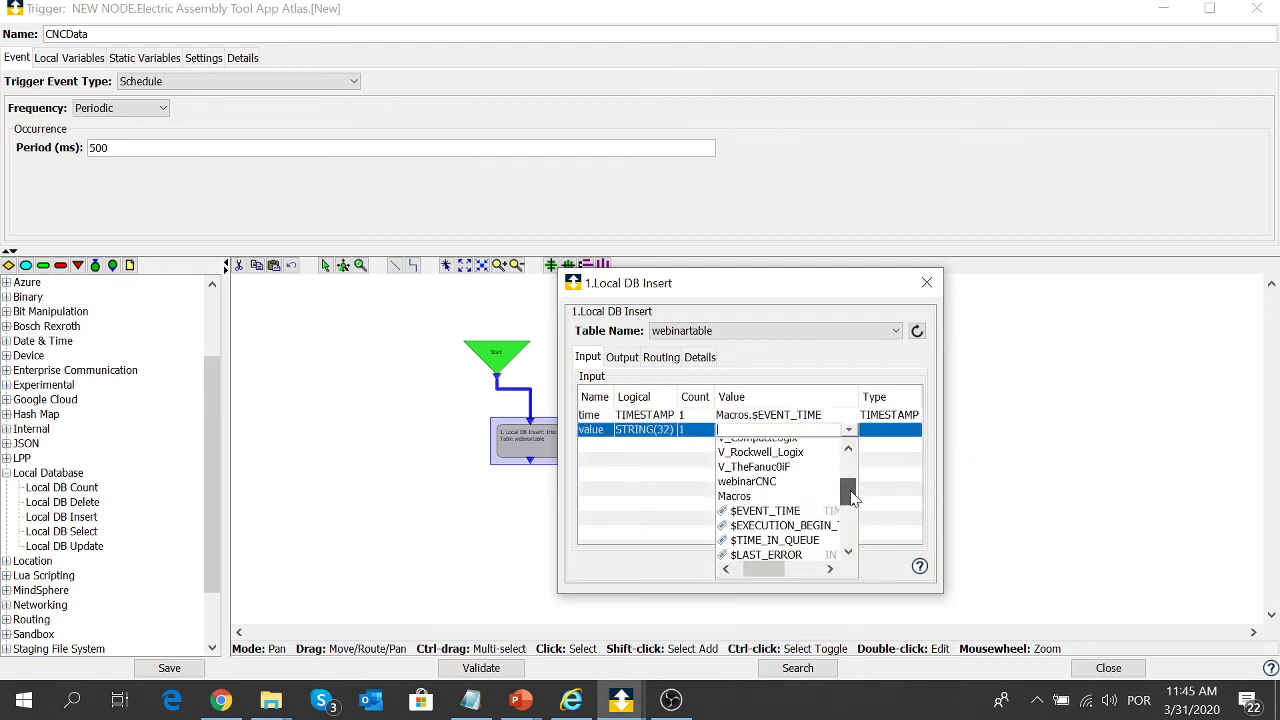
pyautogui.click(756, 484)
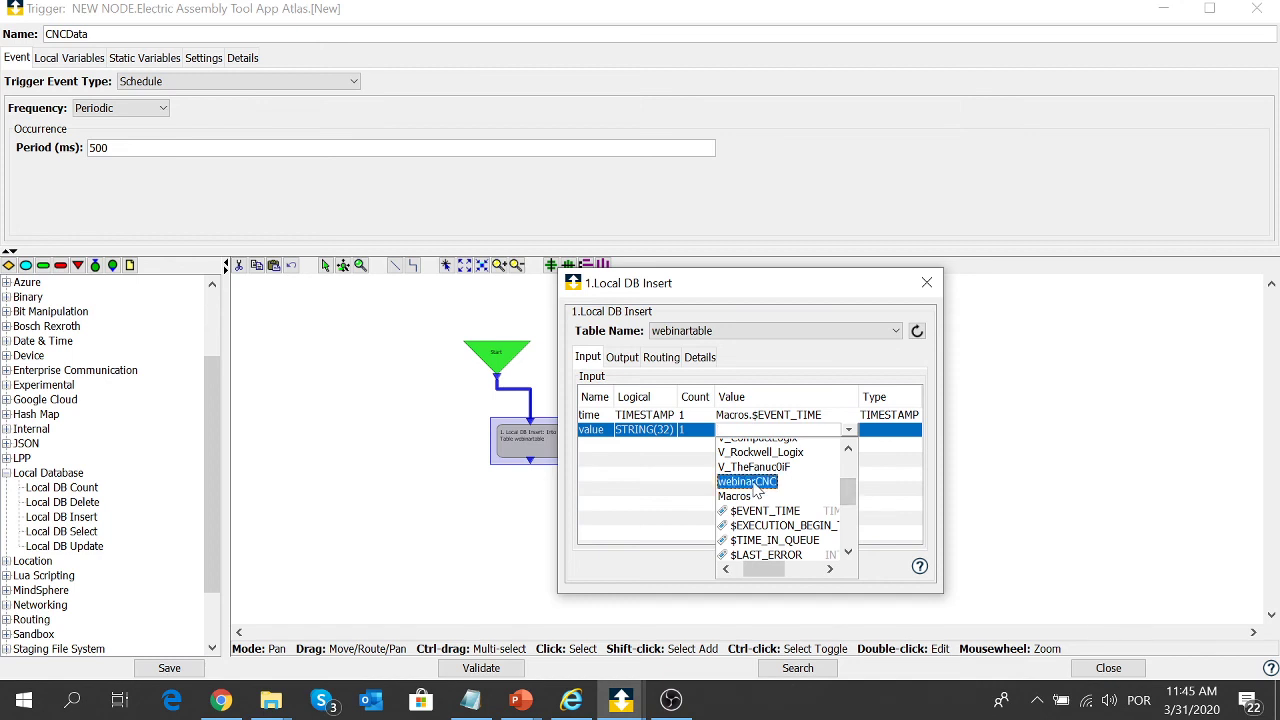
pyautogui.doubleClick(756, 484)
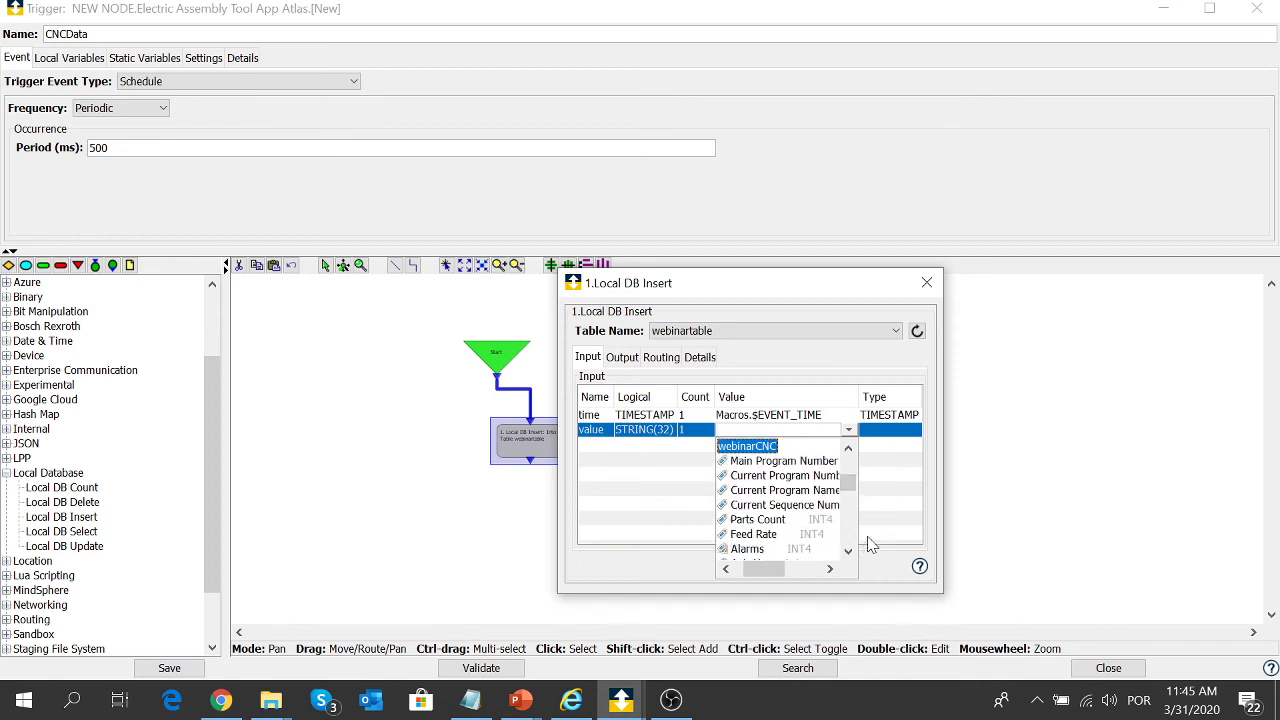
pyautogui.moveTo(851, 494); pyautogui.dragTo(847, 499)
pyautogui.click(846, 452)
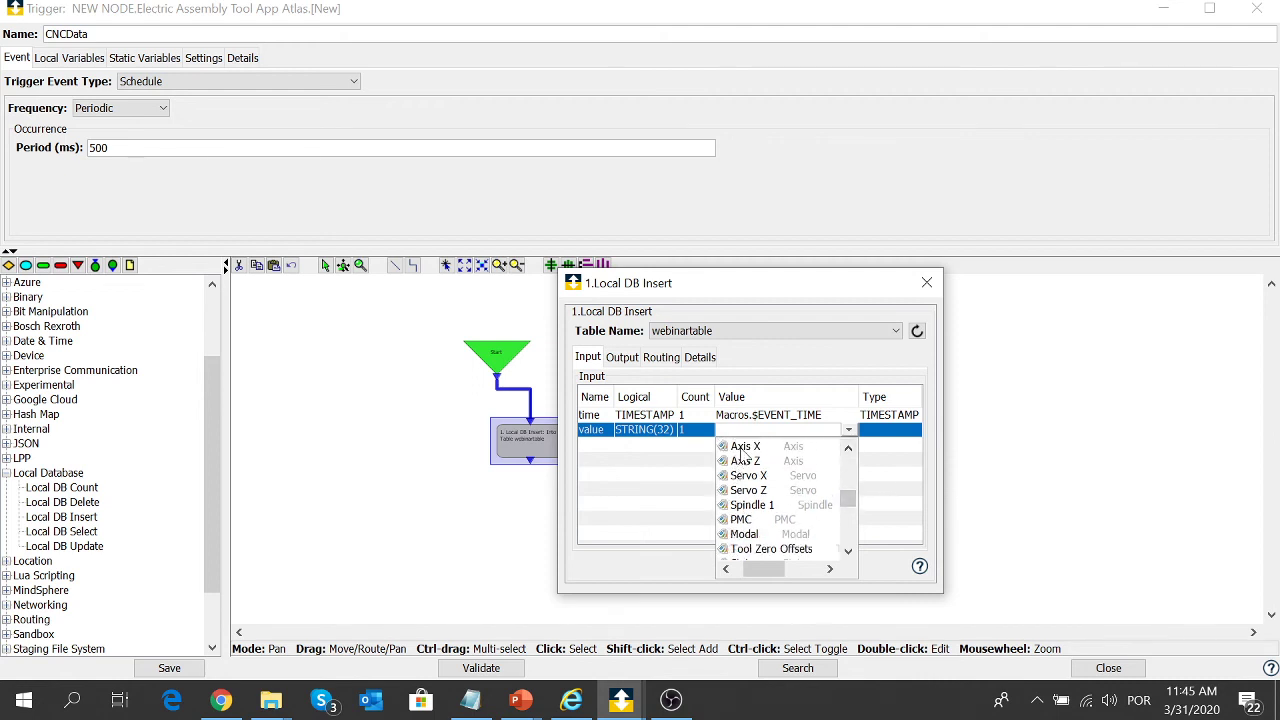
pyautogui.doubleClick(741, 451)
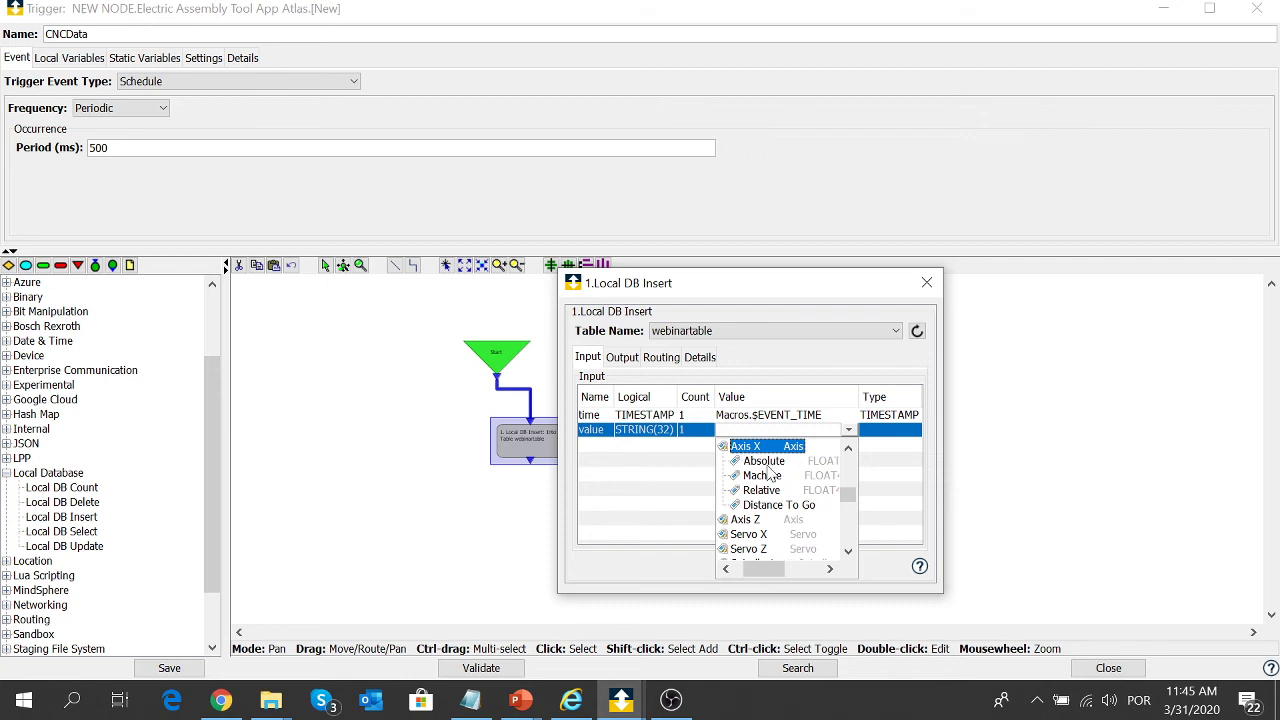
pyautogui.click(765, 461)
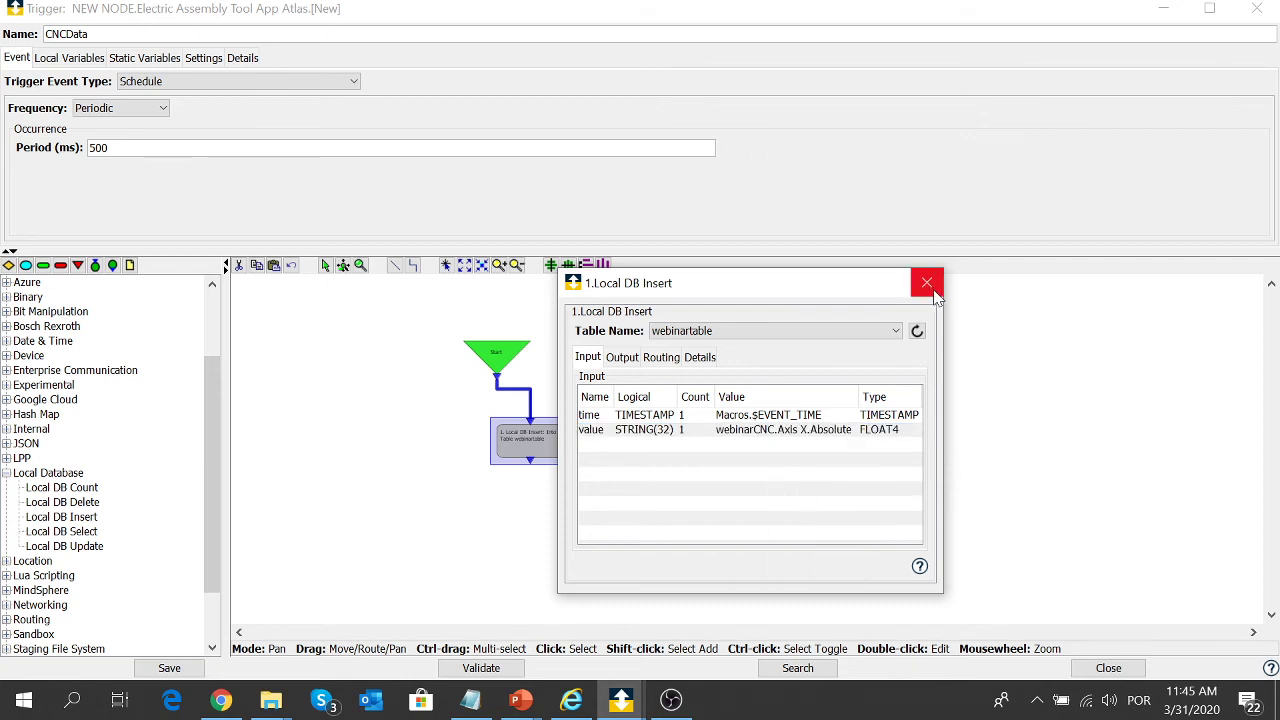
pyautogui.click(926, 287)
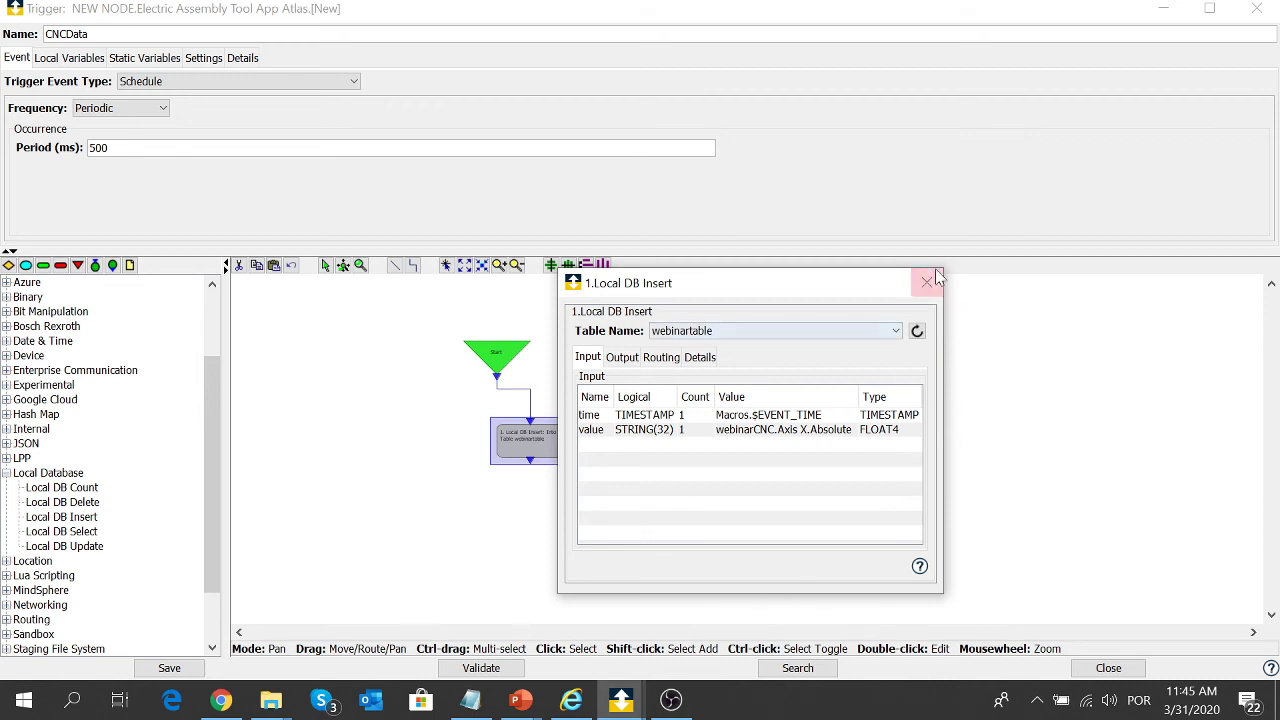
# - Add an End Execution step below the Local DB Insert step and connect them
pyautogui.click(928, 284)
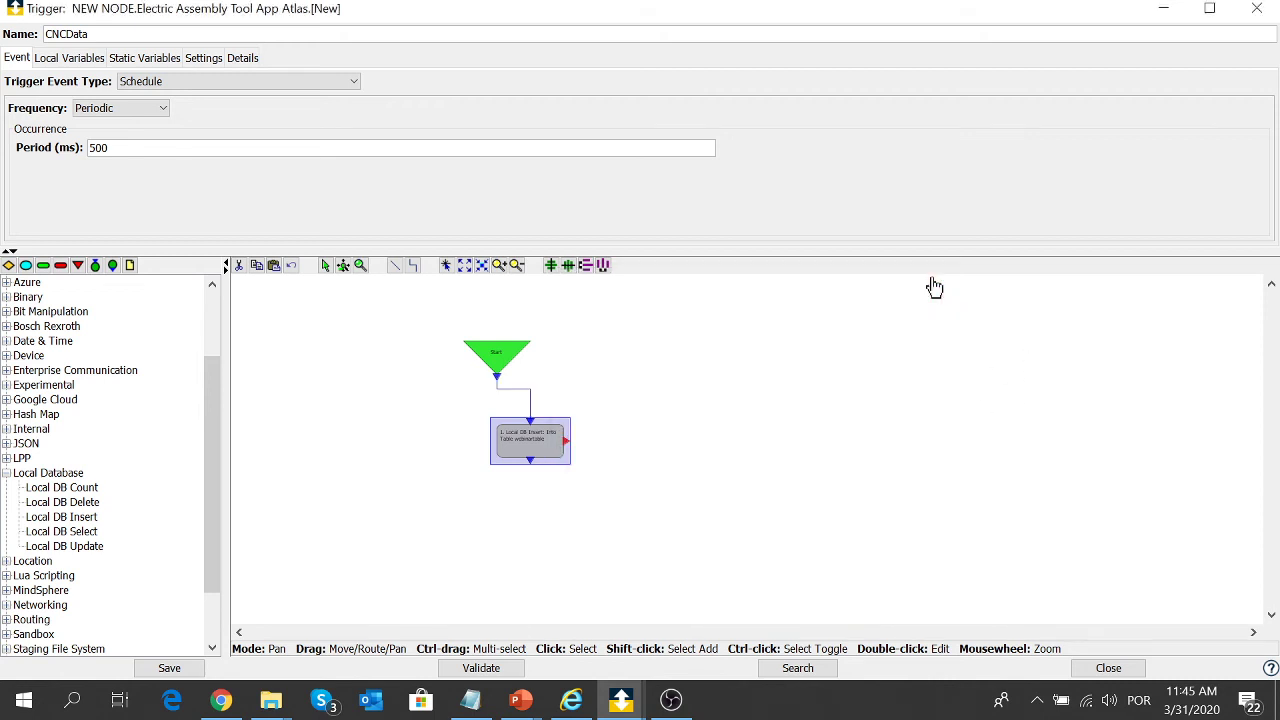
pyautogui.click(43, 266)
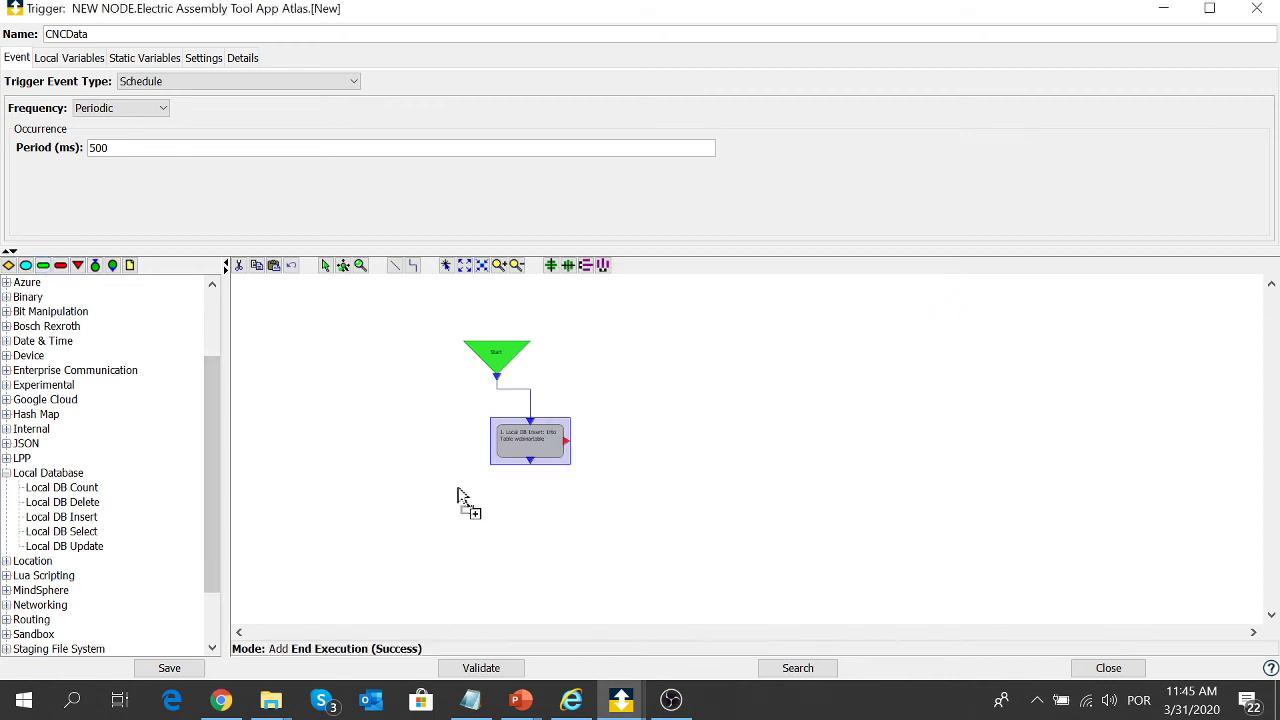
pyautogui.click(531, 523)
pyautogui.click(533, 466)
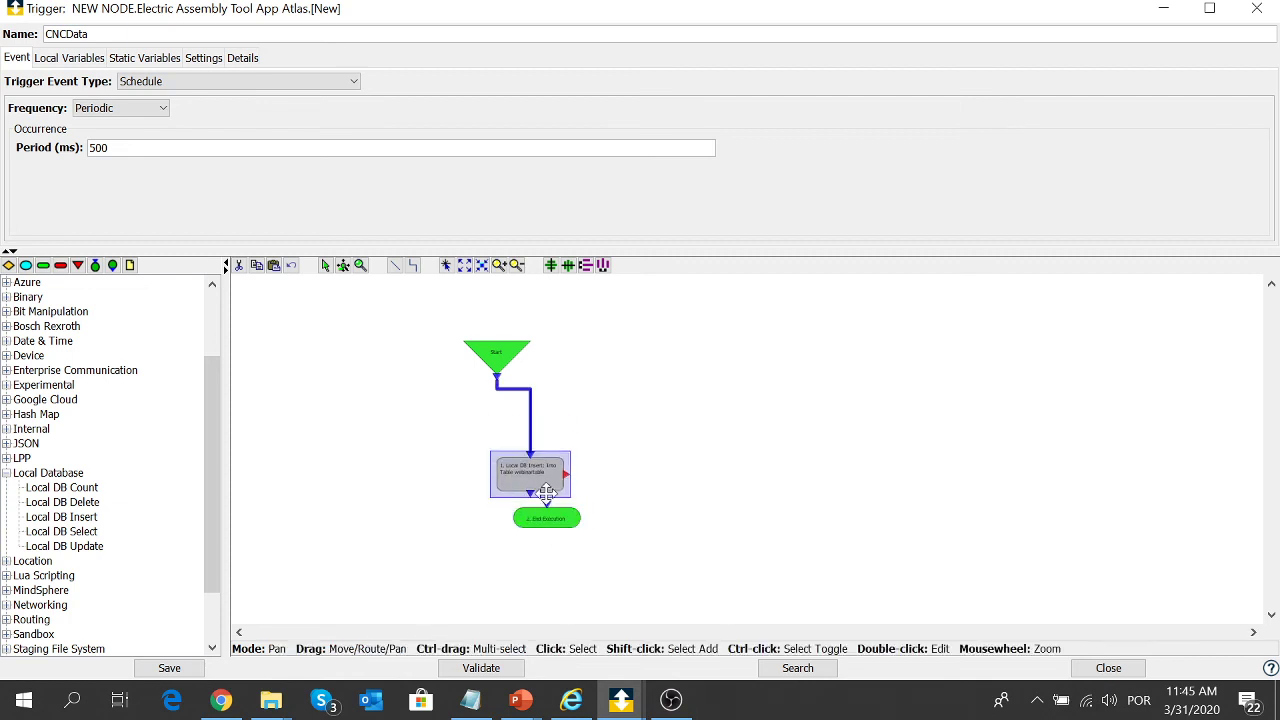
pyautogui.moveTo(533, 466); pyautogui.dragTo(547, 516)
# - Validate and save the CNCData trigger, then close the editor
pyautogui.click(491, 670)
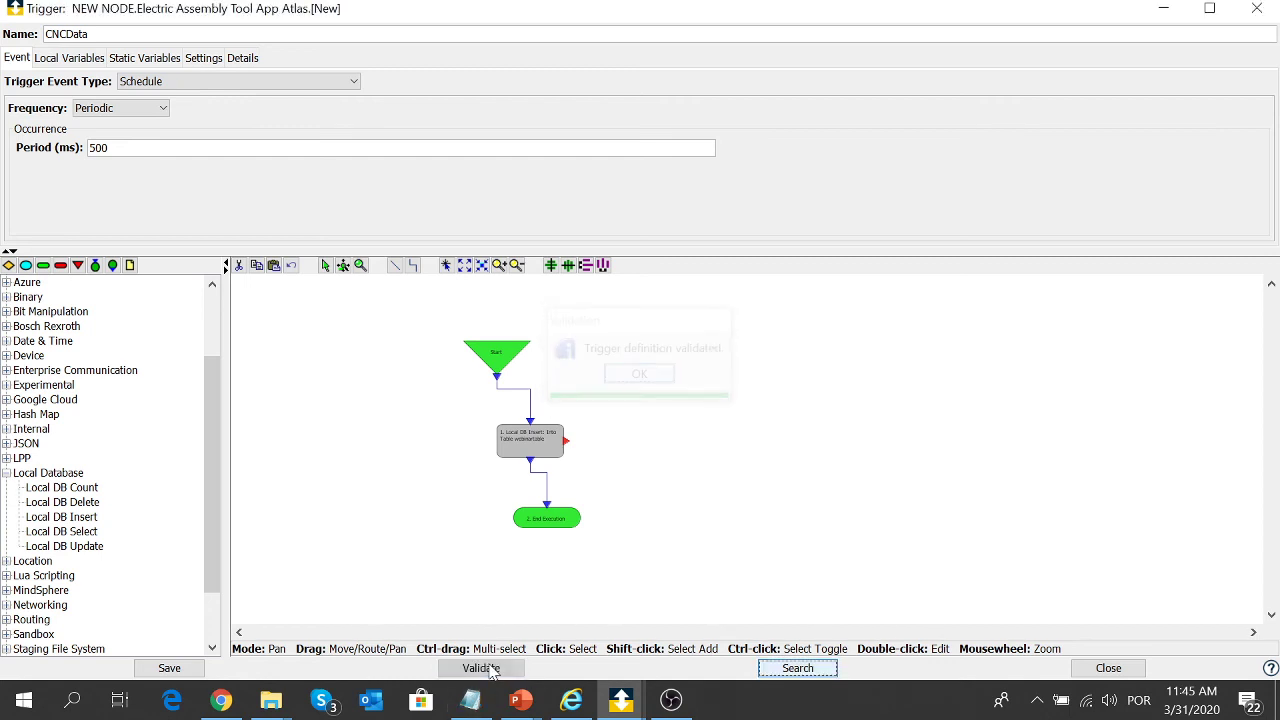
pyautogui.click(183, 664)
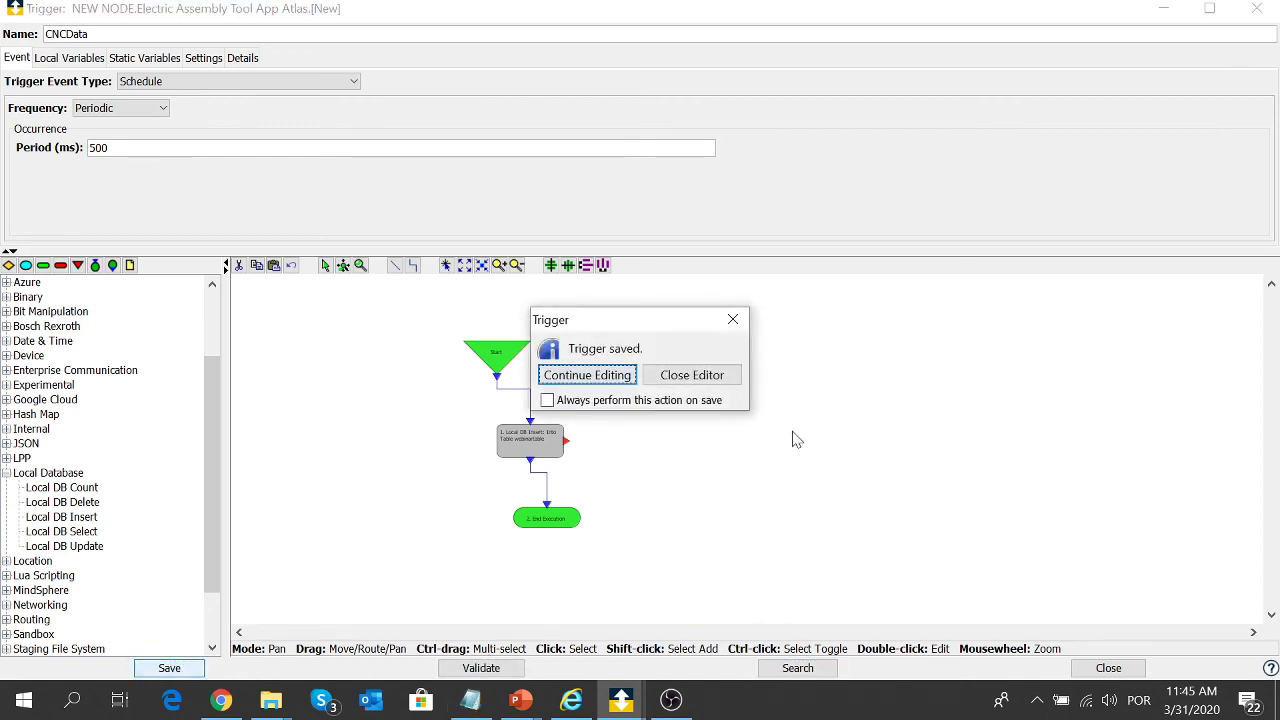
pyautogui.click(714, 384)
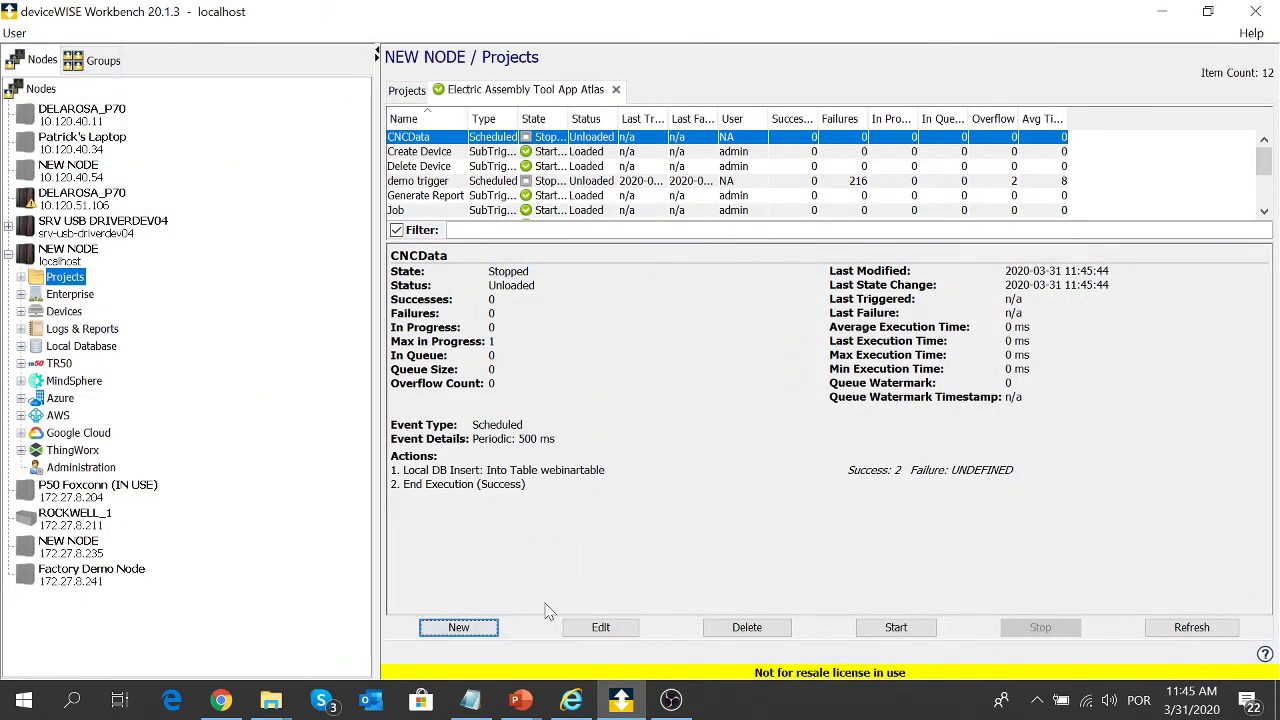
# - Start the CNCData trigger, refresh its statistics, and show the Local Database tables
pyautogui.click(921, 628)
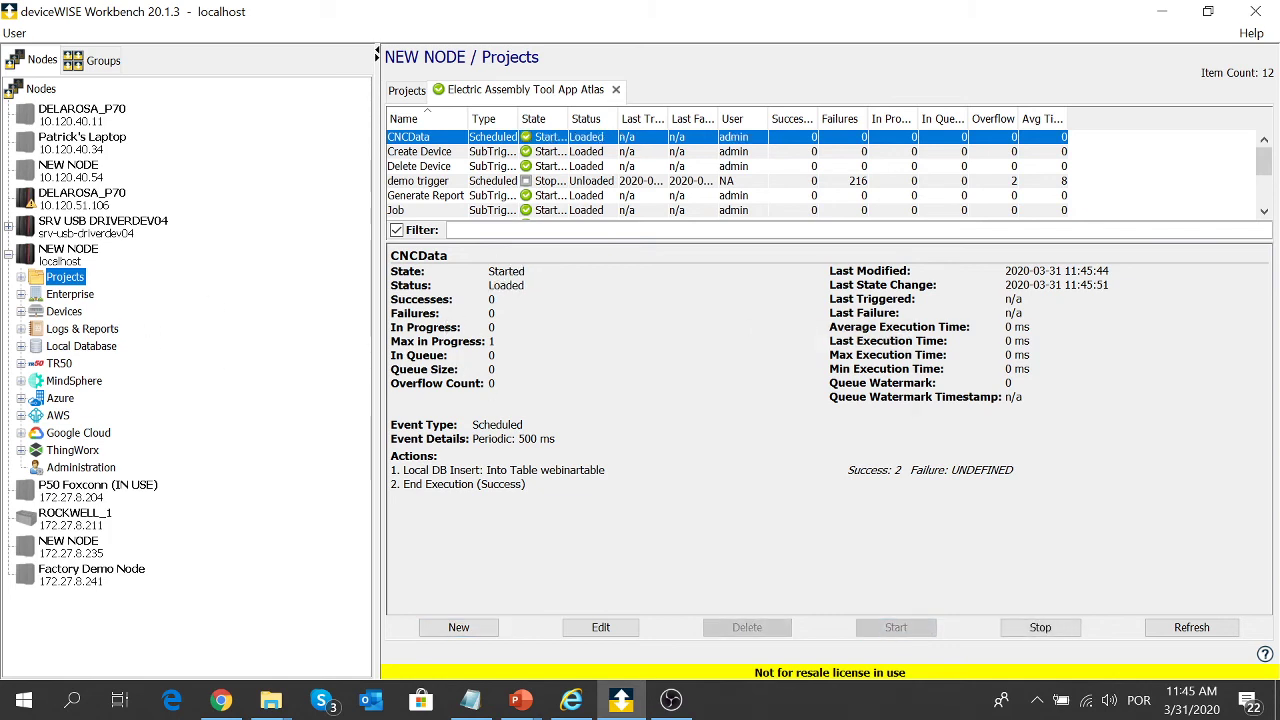
pyautogui.click(1192, 628)
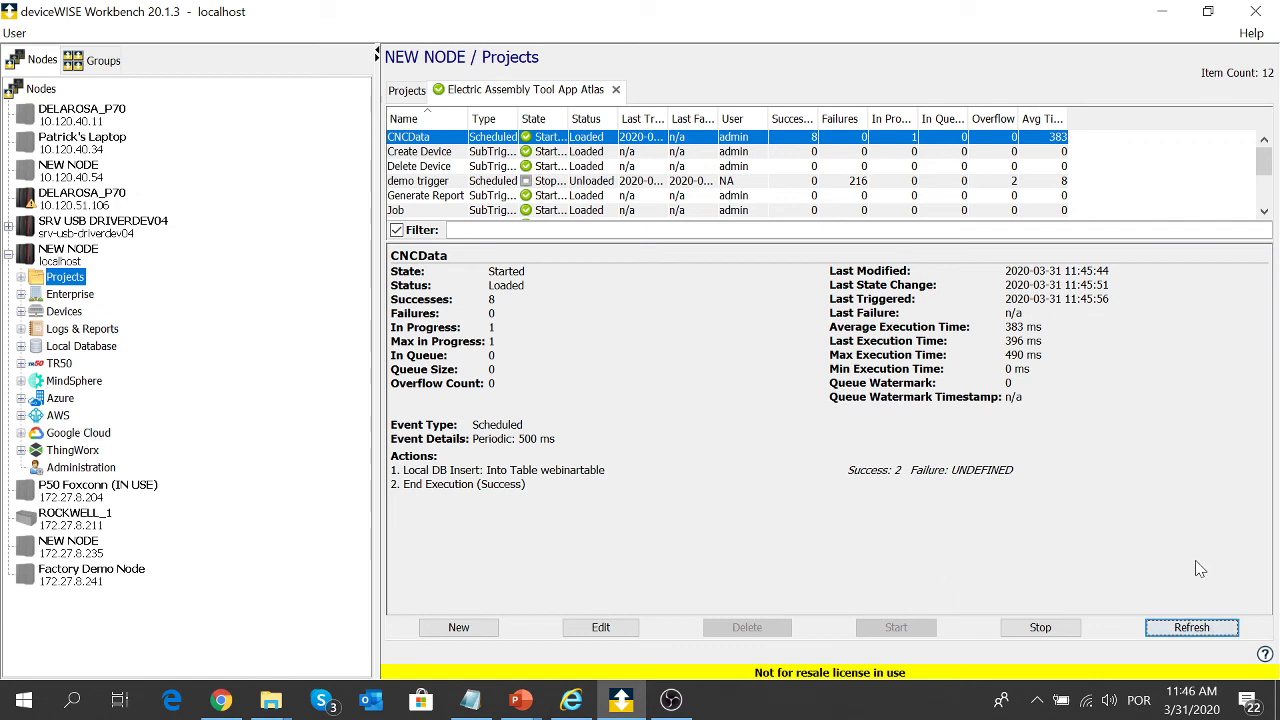
pyautogui.click(1186, 632)
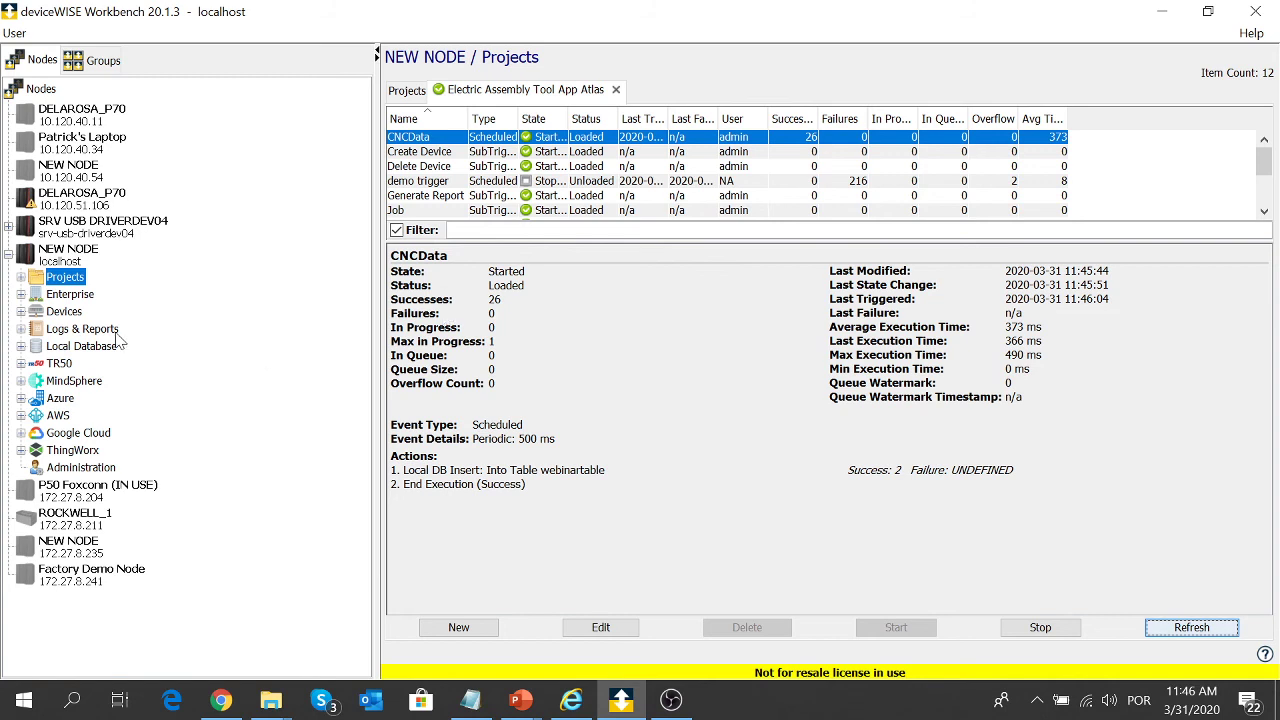
pyautogui.click(78, 347)
pyautogui.click(21, 346)
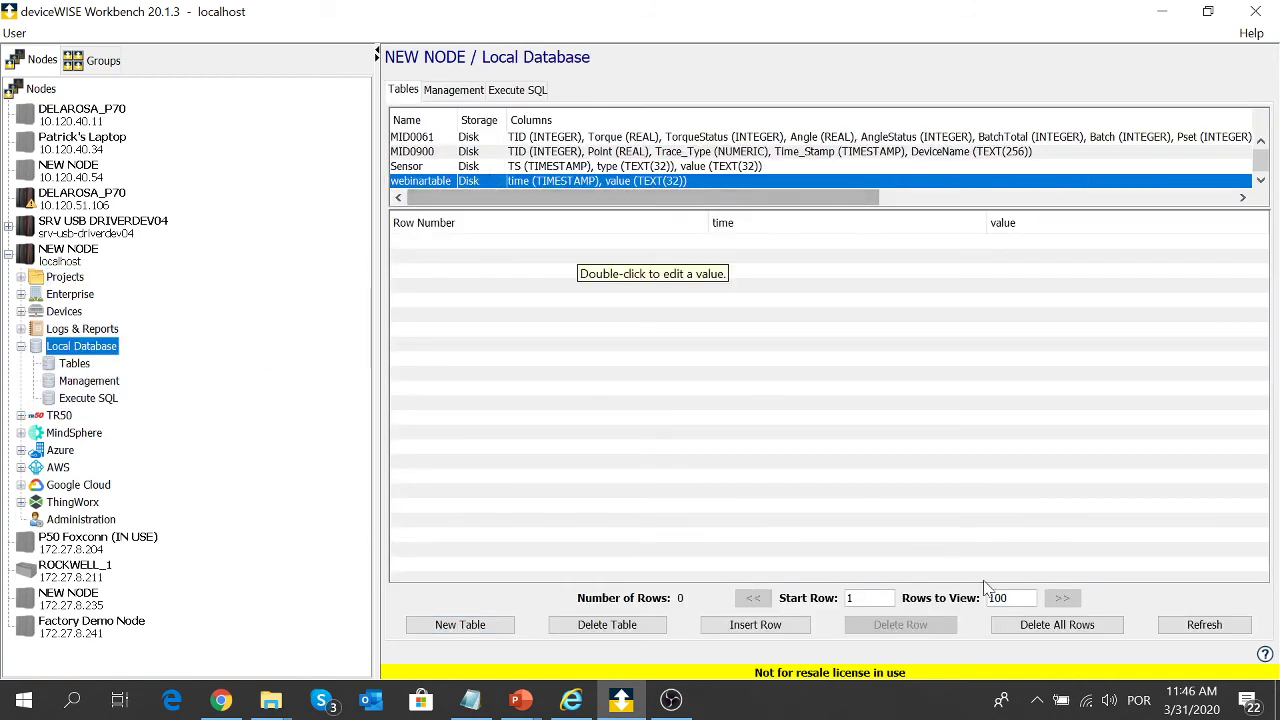
# - Check webinartable's column definitions, then refresh until its logged rows appear
pyautogui.doubleClick(541, 183)
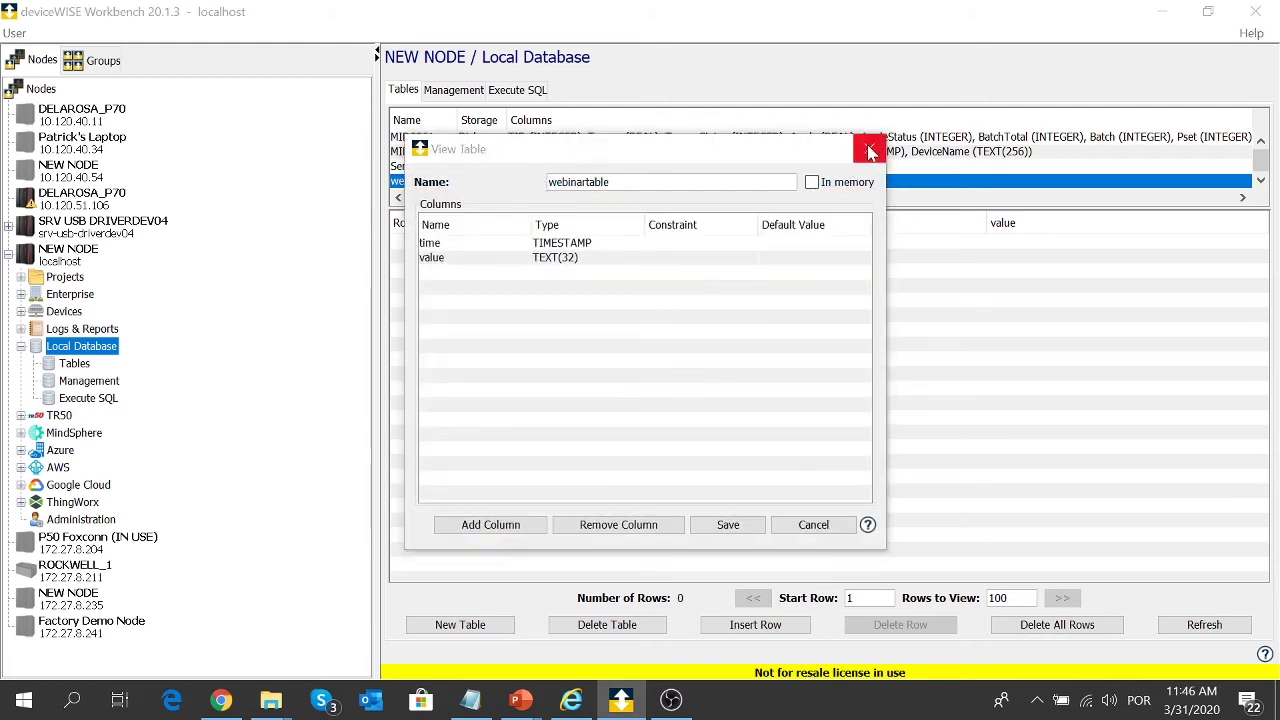
pyautogui.click(869, 149)
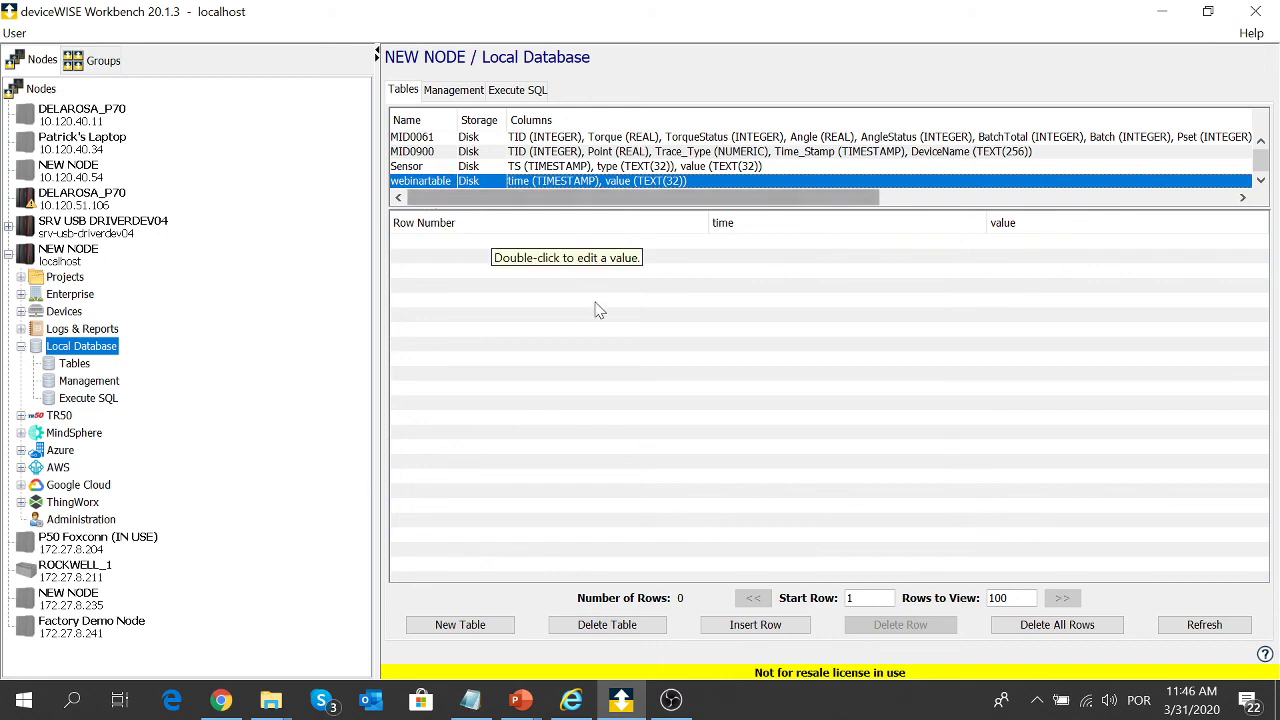
pyautogui.click(1210, 628)
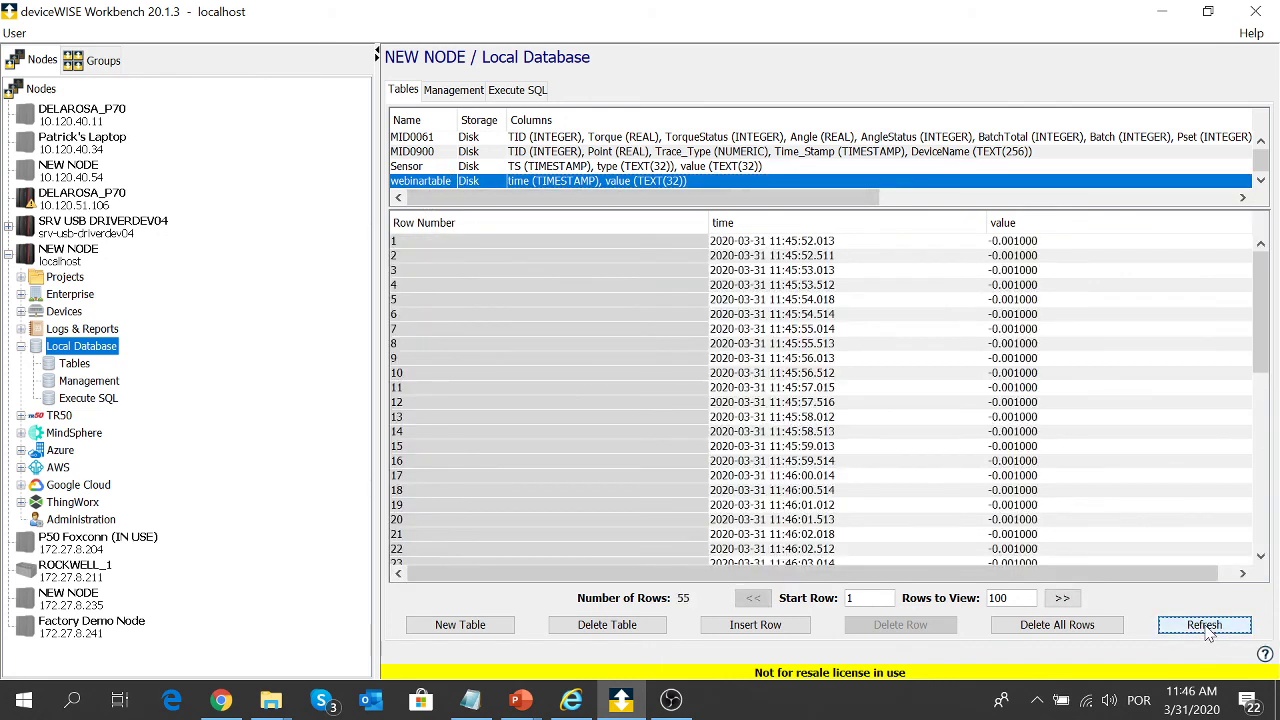
pyautogui.click(1207, 628)
pyautogui.click(1206, 625)
pyautogui.click(220, 700)
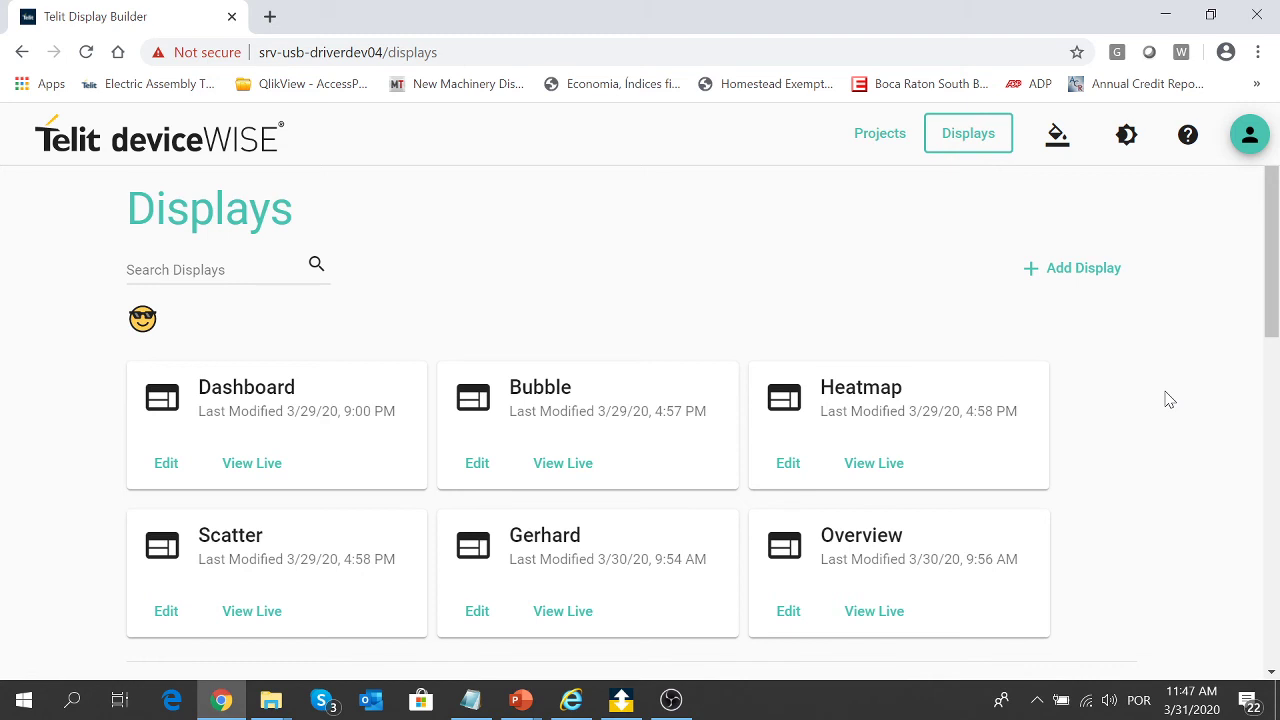
# - Create a new display named 'webinar' in a new project 'weninar'
pyautogui.click(1036, 280)
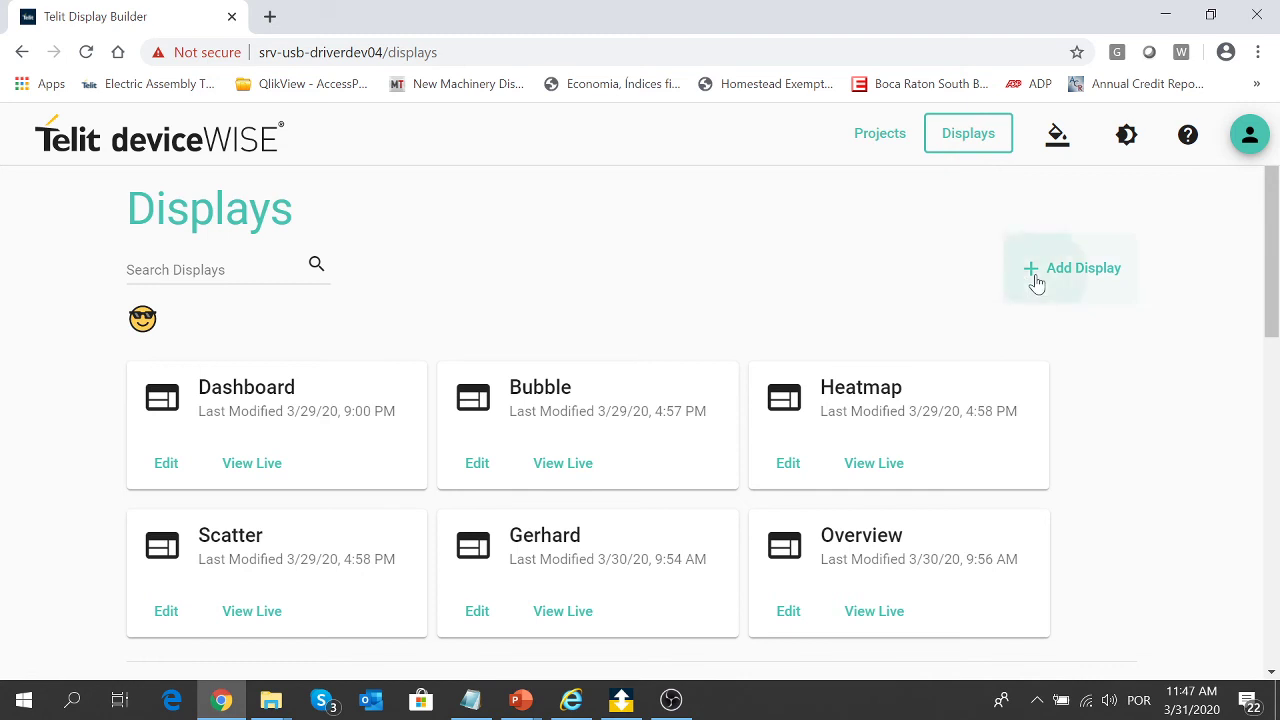
pyautogui.click(743, 354)
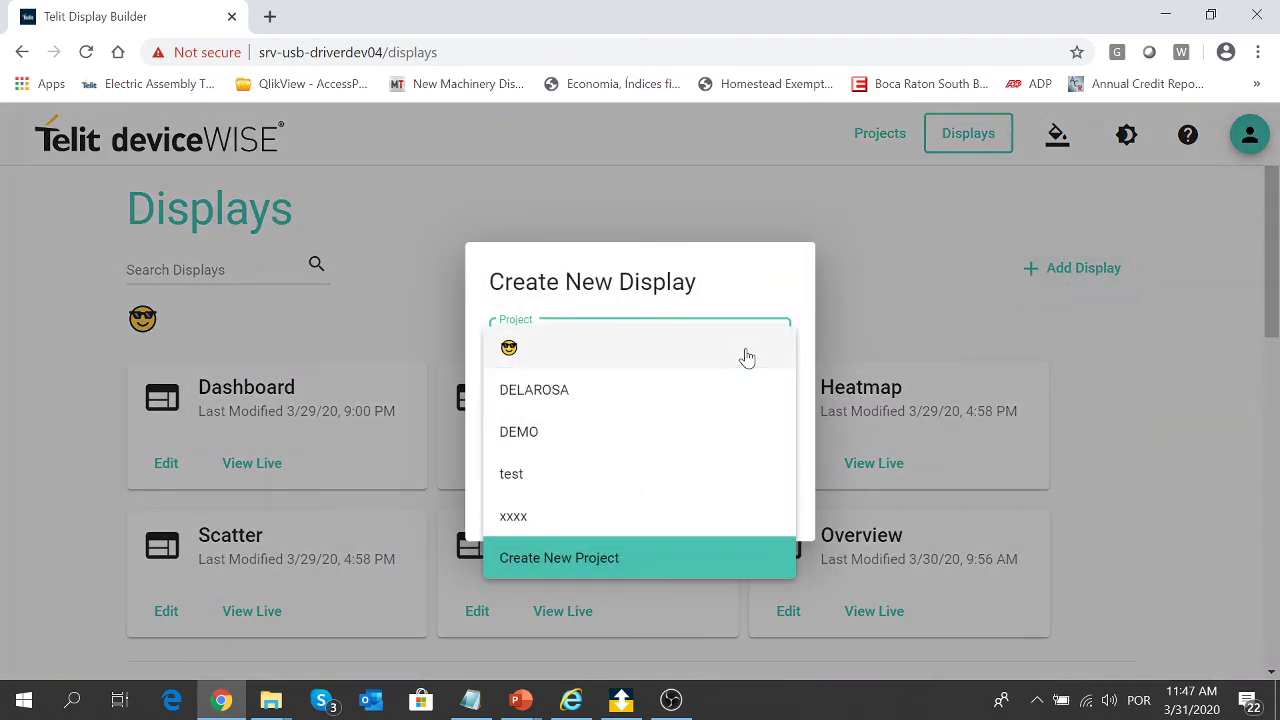
pyautogui.click(677, 576)
pyautogui.click(634, 366)
pyautogui.write('weninar')
pyautogui.press('Tab')
pyautogui.write('we')
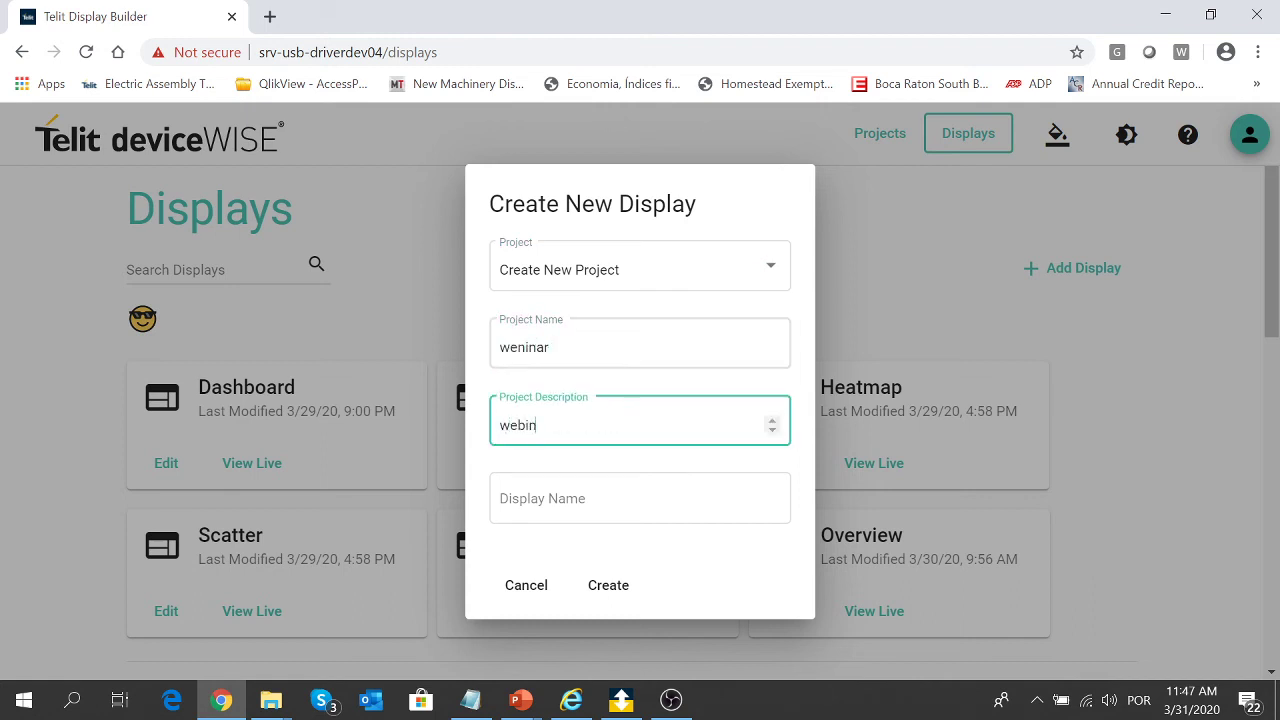
pyautogui.press('Tab')
pyautogui.write('we')
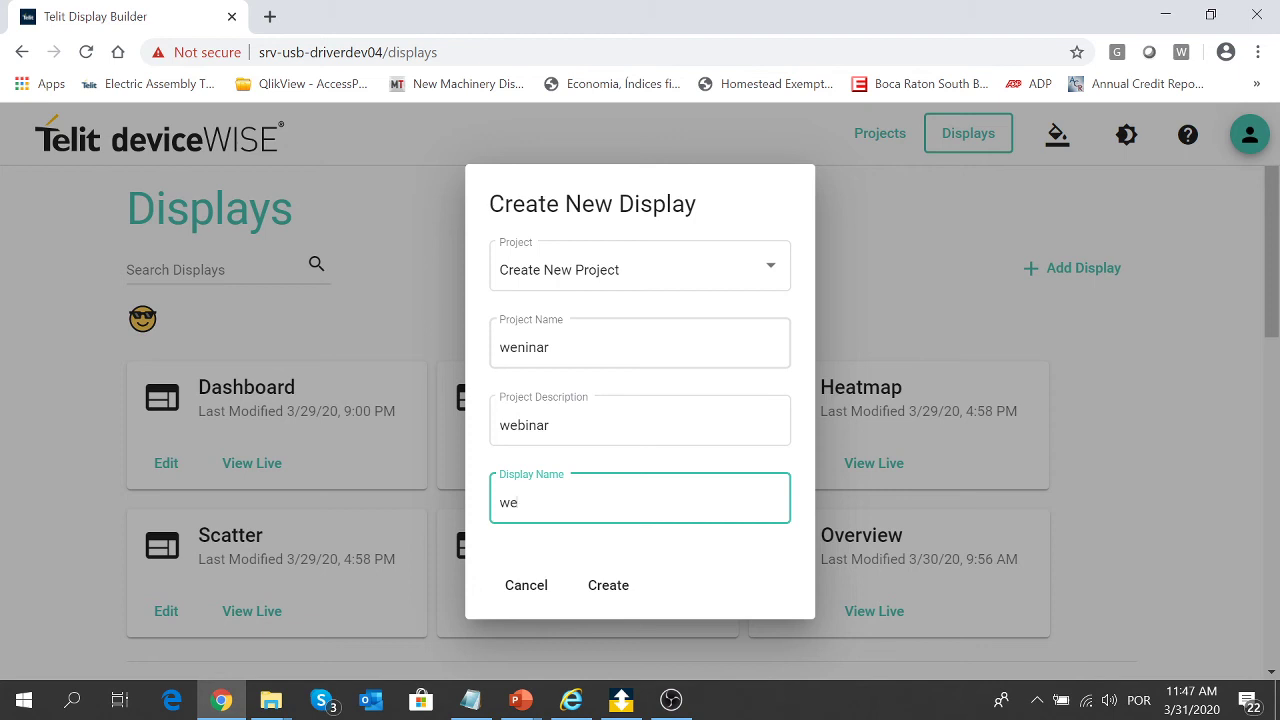
pyautogui.click(626, 586)
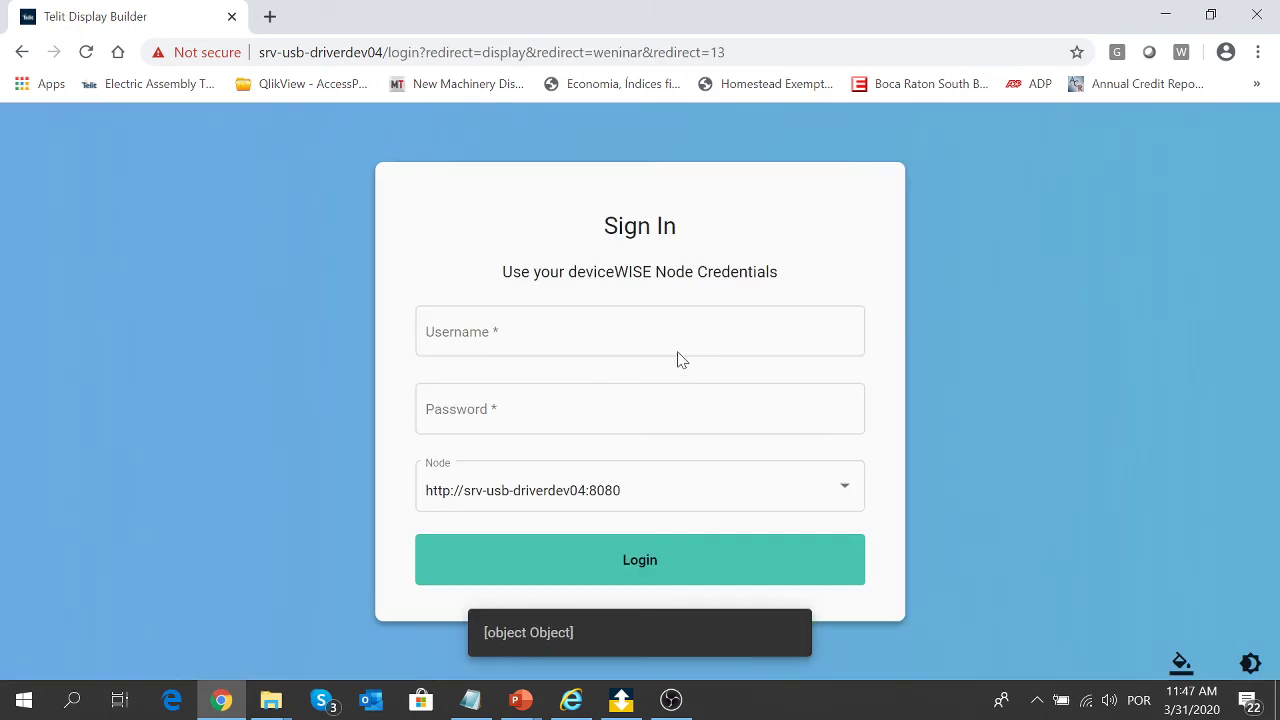
# - Sign in to the node with its username and password
pyautogui.click(678, 358)
pyautogui.write('admin')
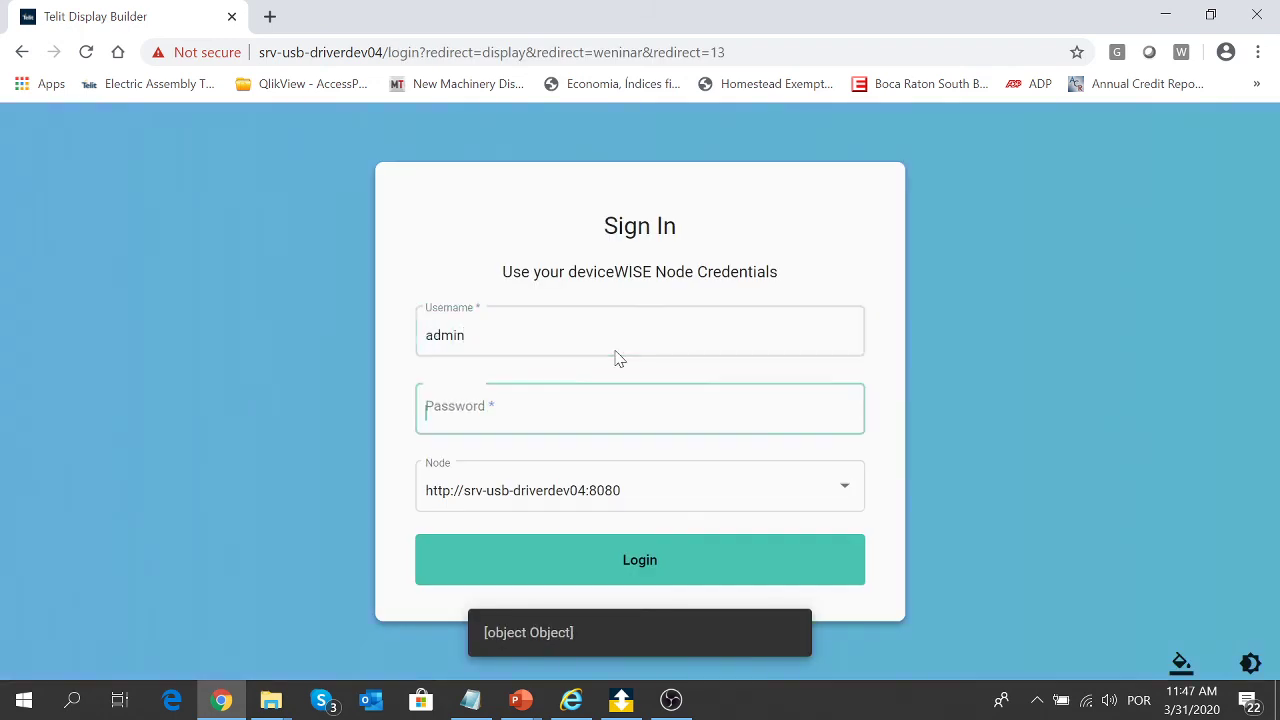
pyautogui.press('Tab')
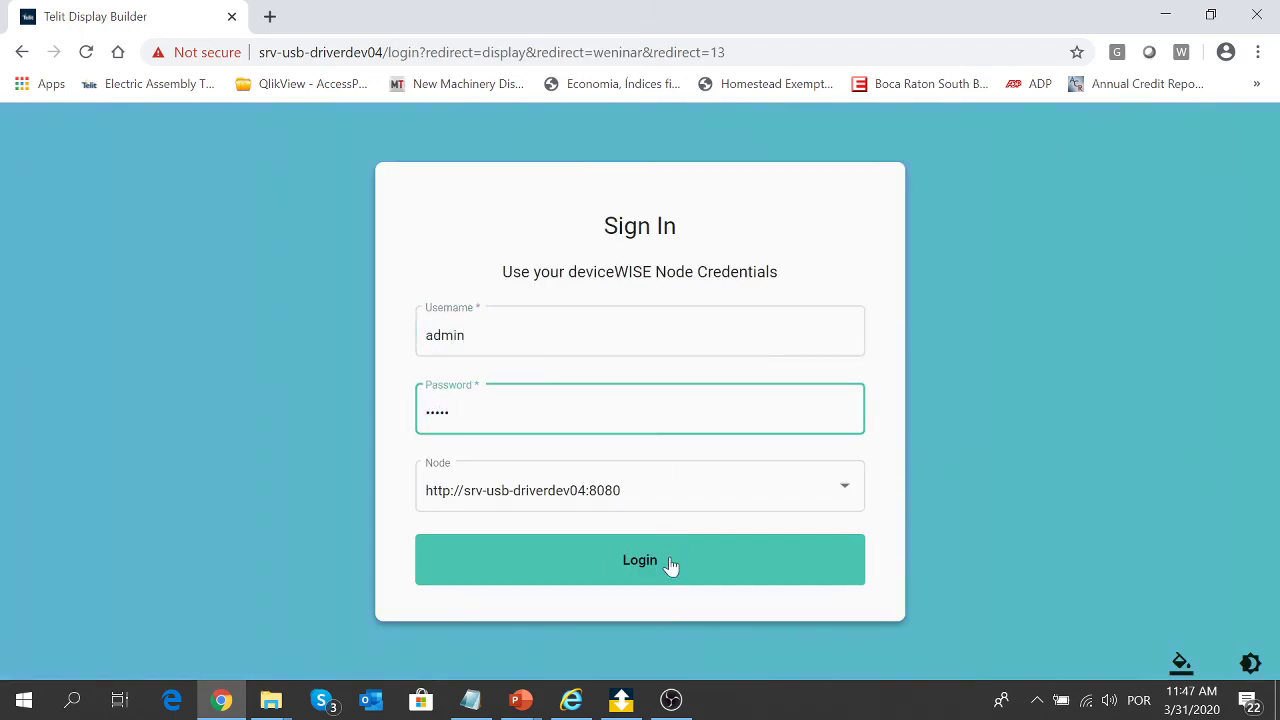
pyautogui.click(671, 566)
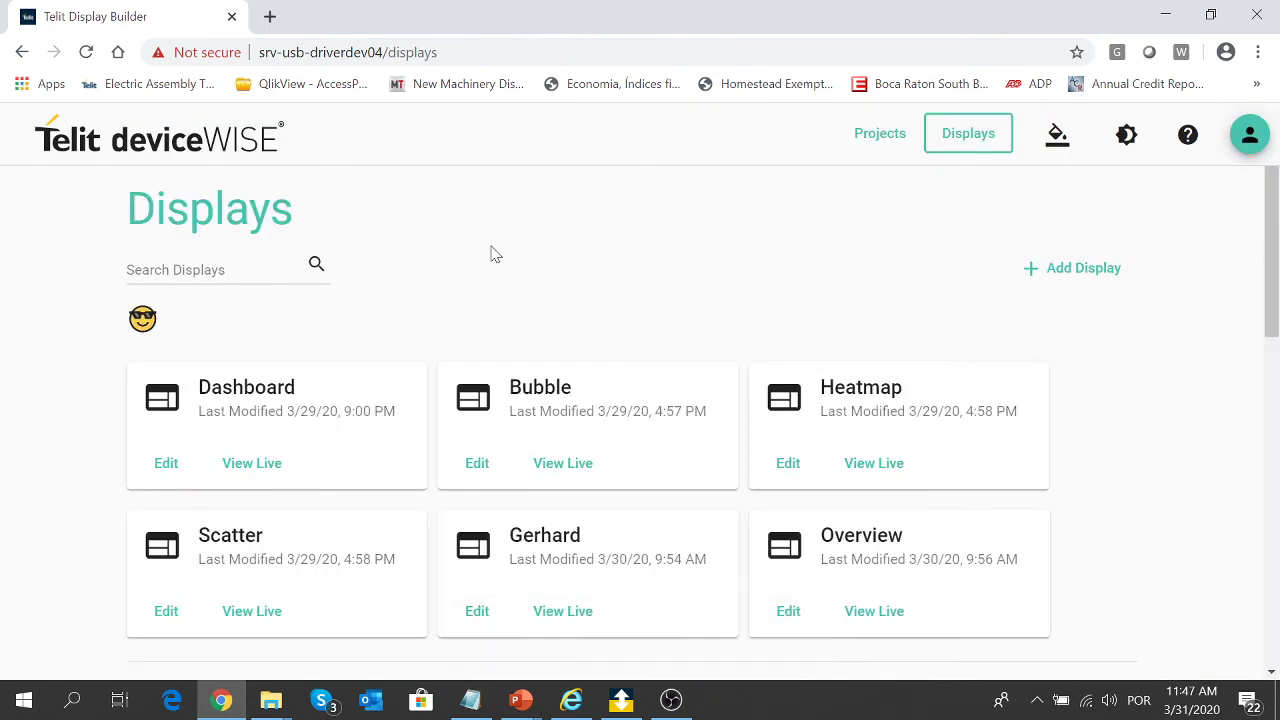
# - Create another new project with description 'webinar' and display name 'webinar'
pyautogui.click(1066, 268)
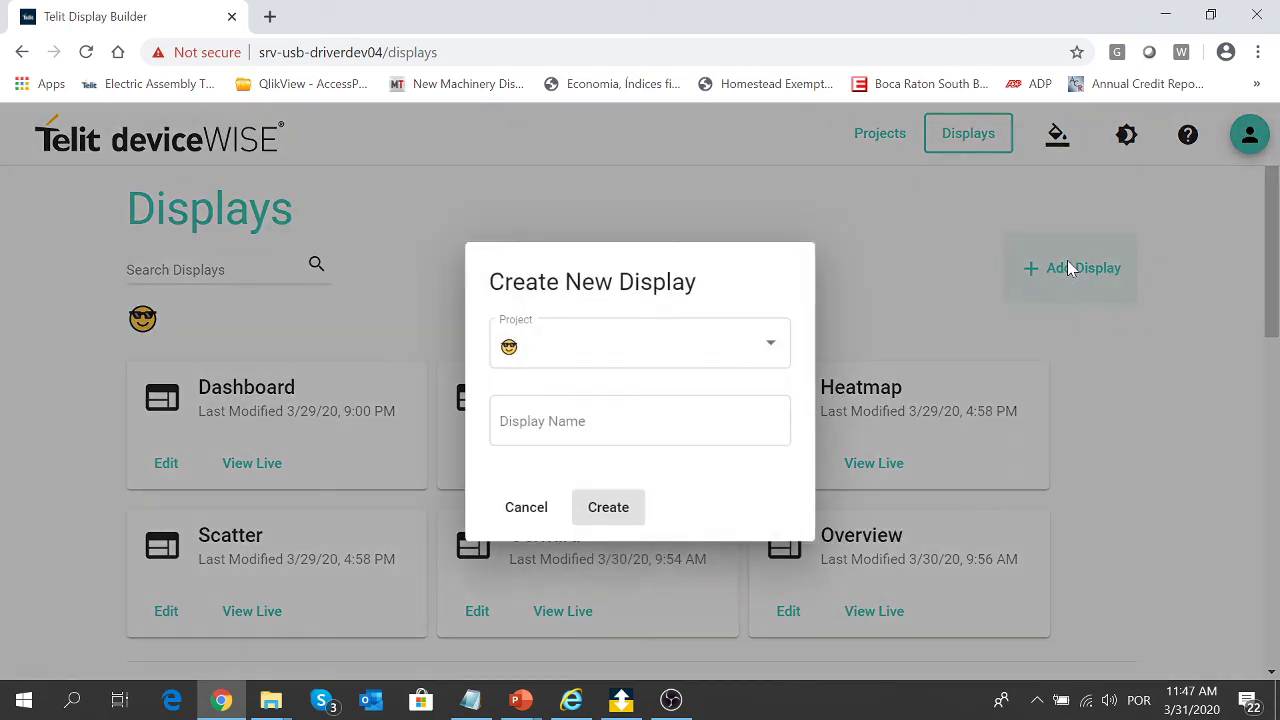
pyautogui.click(743, 358)
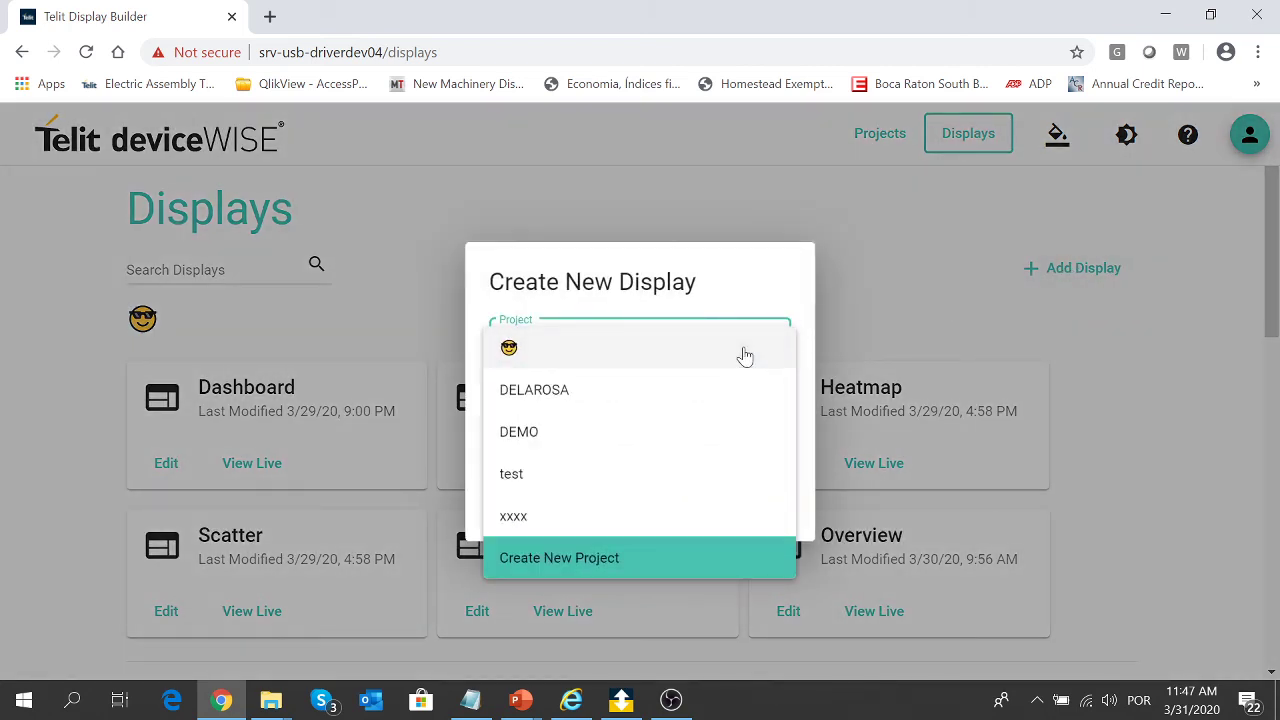
pyautogui.click(687, 568)
pyautogui.click(653, 342)
pyautogui.write('w')
pyautogui.press('Tab')
pyautogui.write('webinar')
pyautogui.press('Tab')
pyautogui.write('webinar')
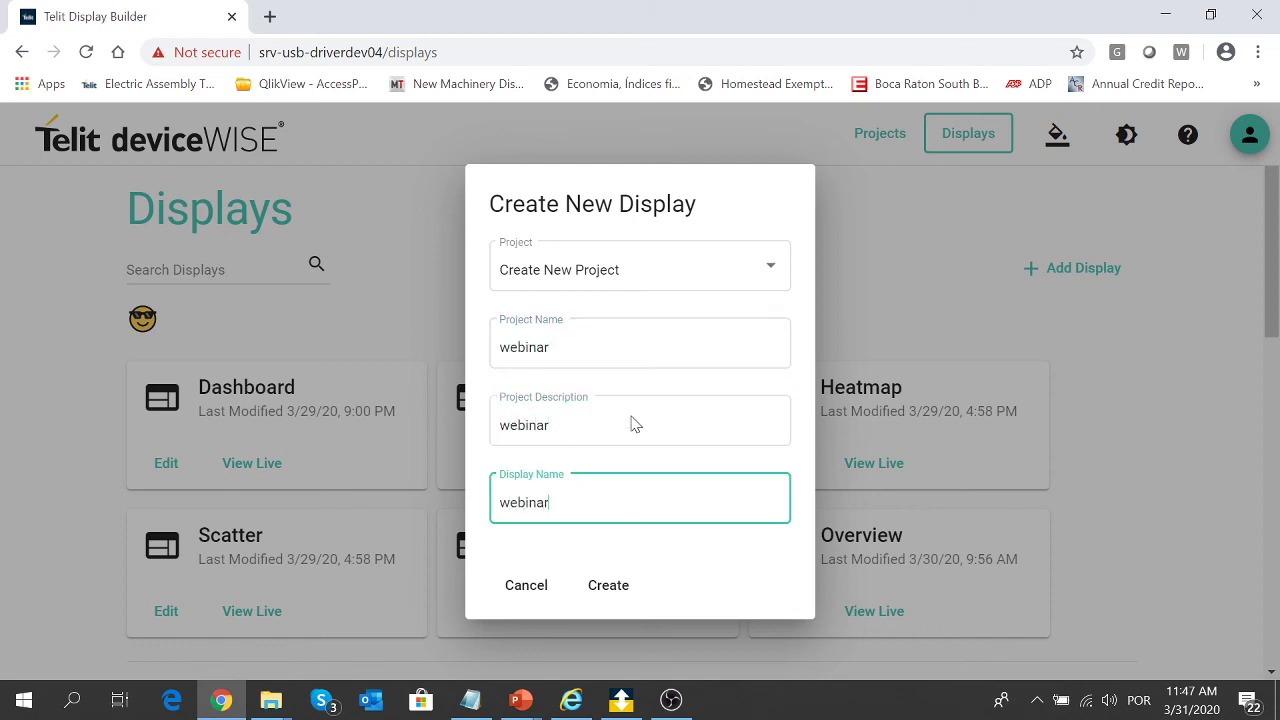
pyautogui.click(598, 595)
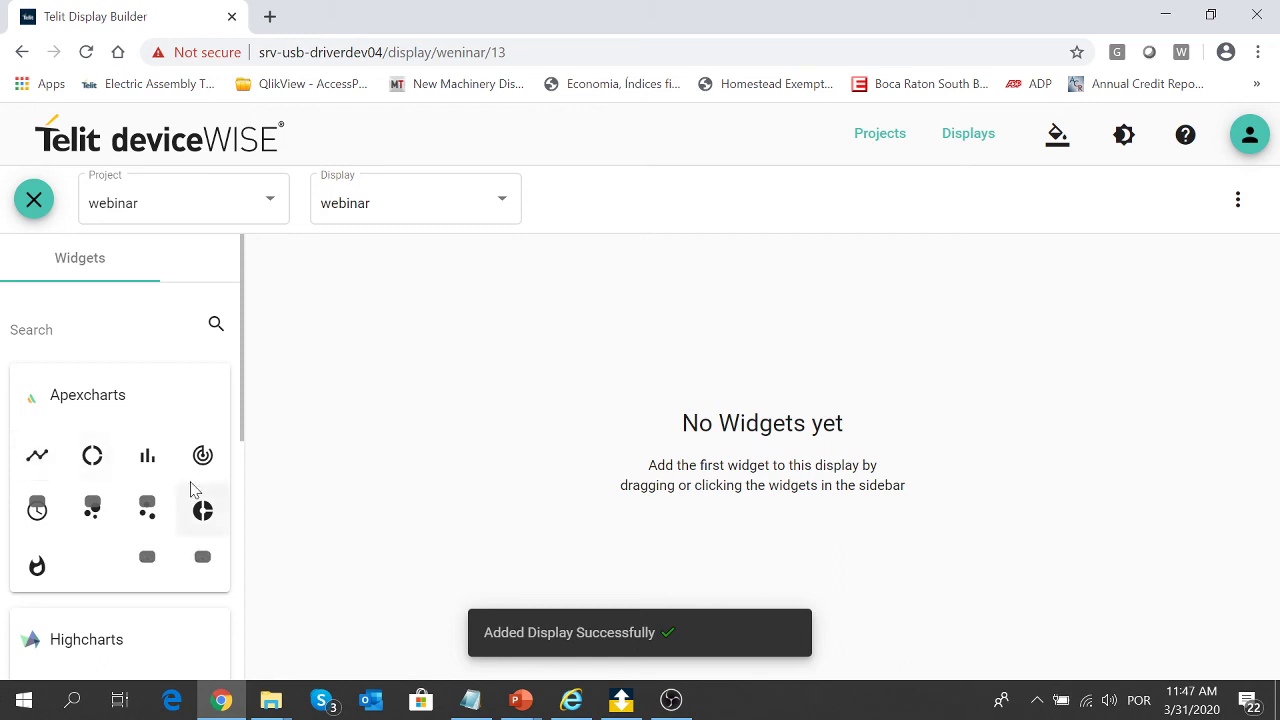
# - Drag three bar chart widgets onto the webinar display's canvas
pyautogui.moveTo(147, 458); pyautogui.dragTo(345, 292)
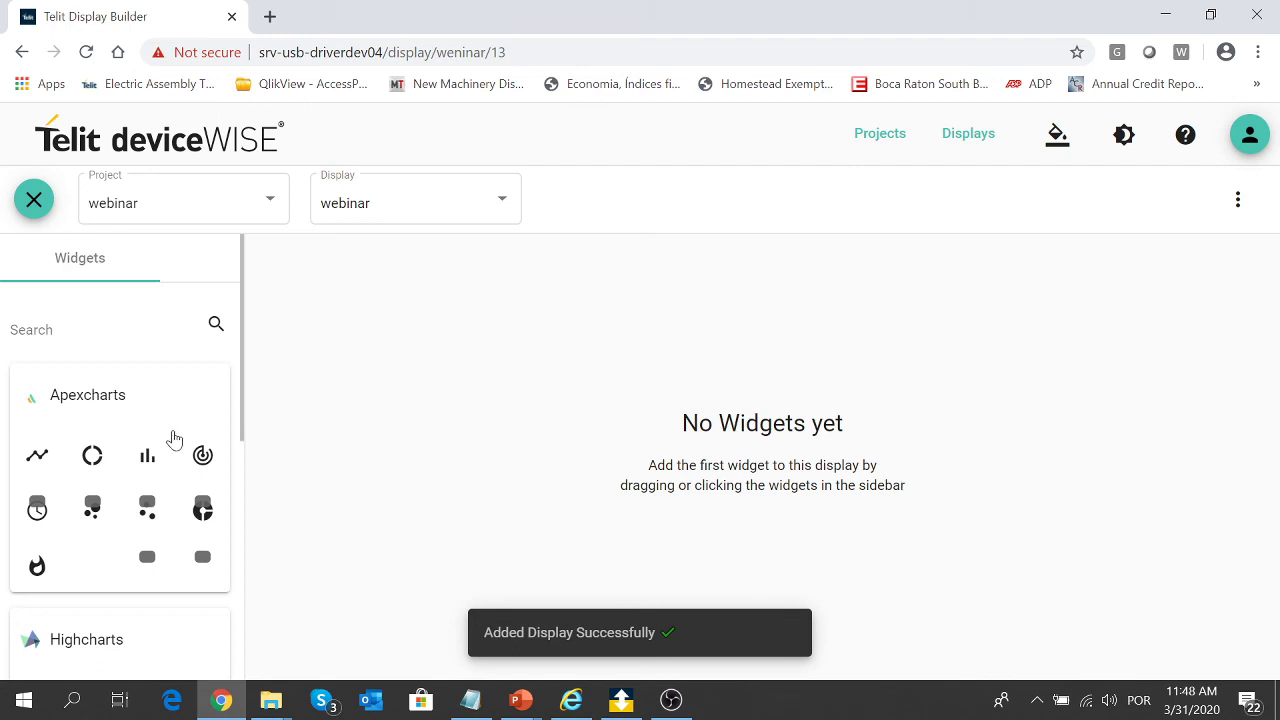
pyautogui.moveTo(149, 470); pyautogui.dragTo(486, 280)
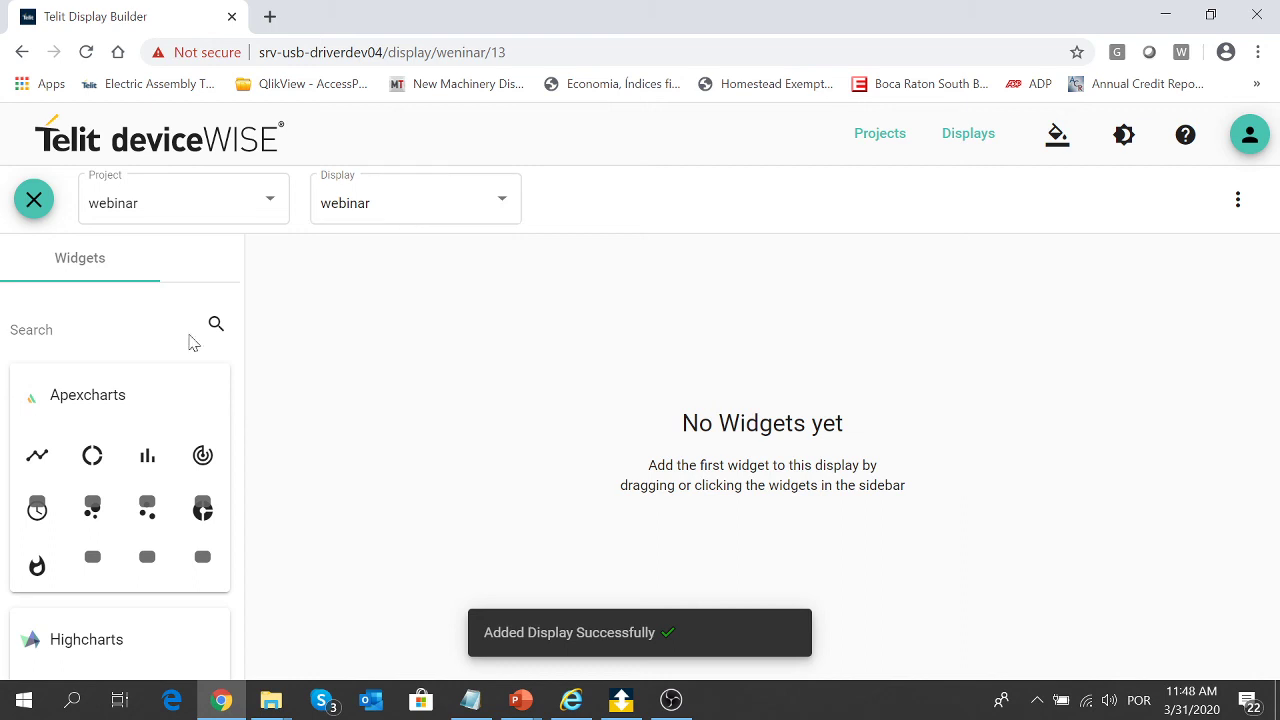
pyautogui.moveTo(148, 462); pyautogui.dragTo(332, 363)
pyautogui.click(231, 16)
pyautogui.click(236, 705)
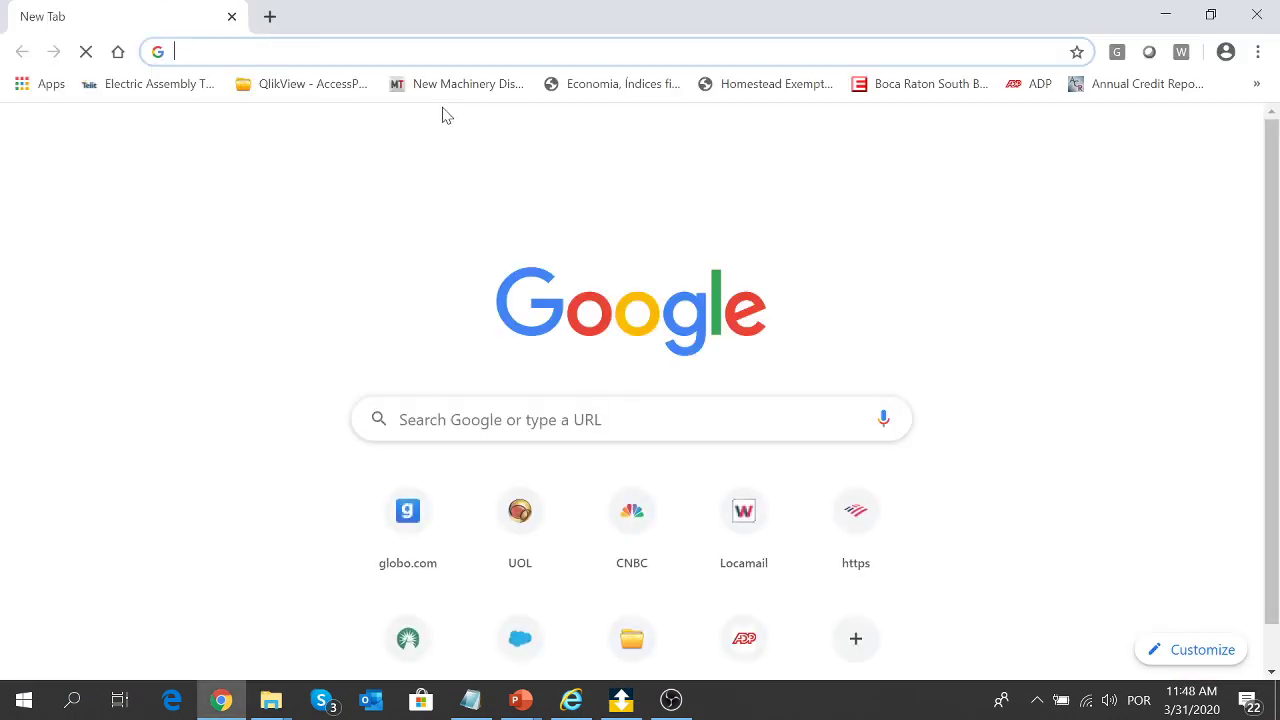
# - Open the srv-usb-driverdev04 Display Builder site and sign in with the node credentials
pyautogui.write('sr')
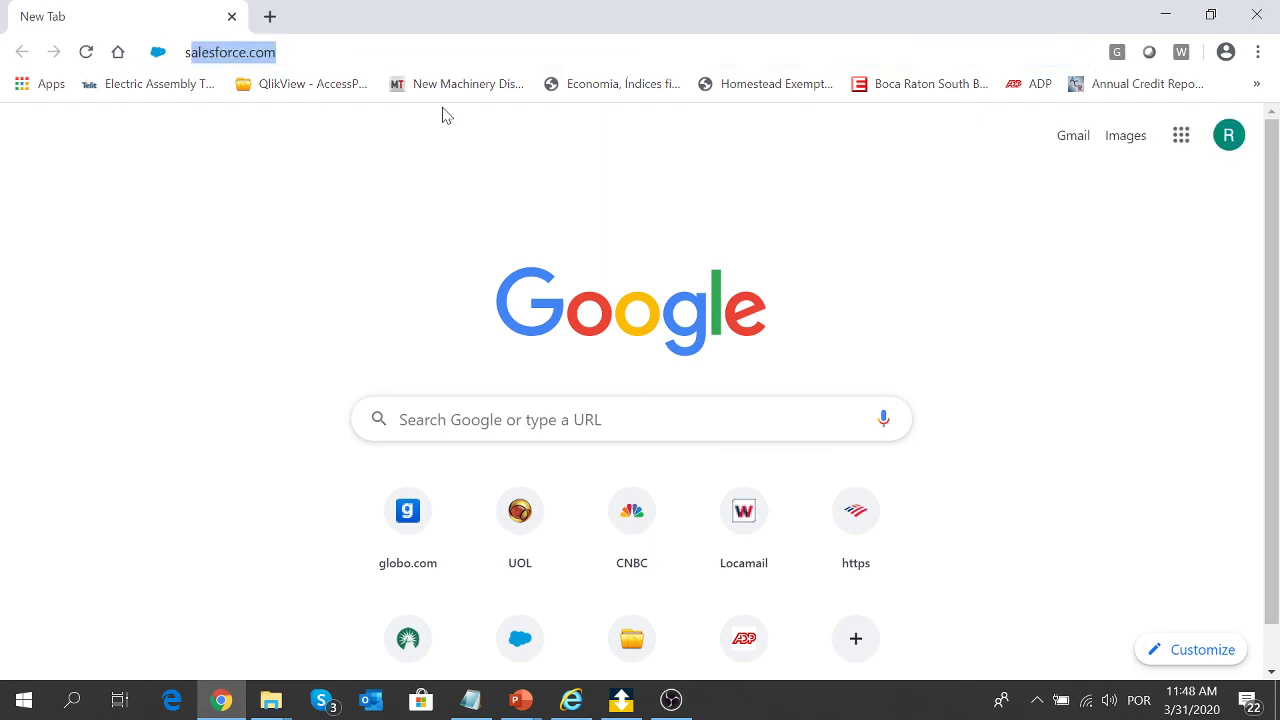
pyautogui.click(310, 340)
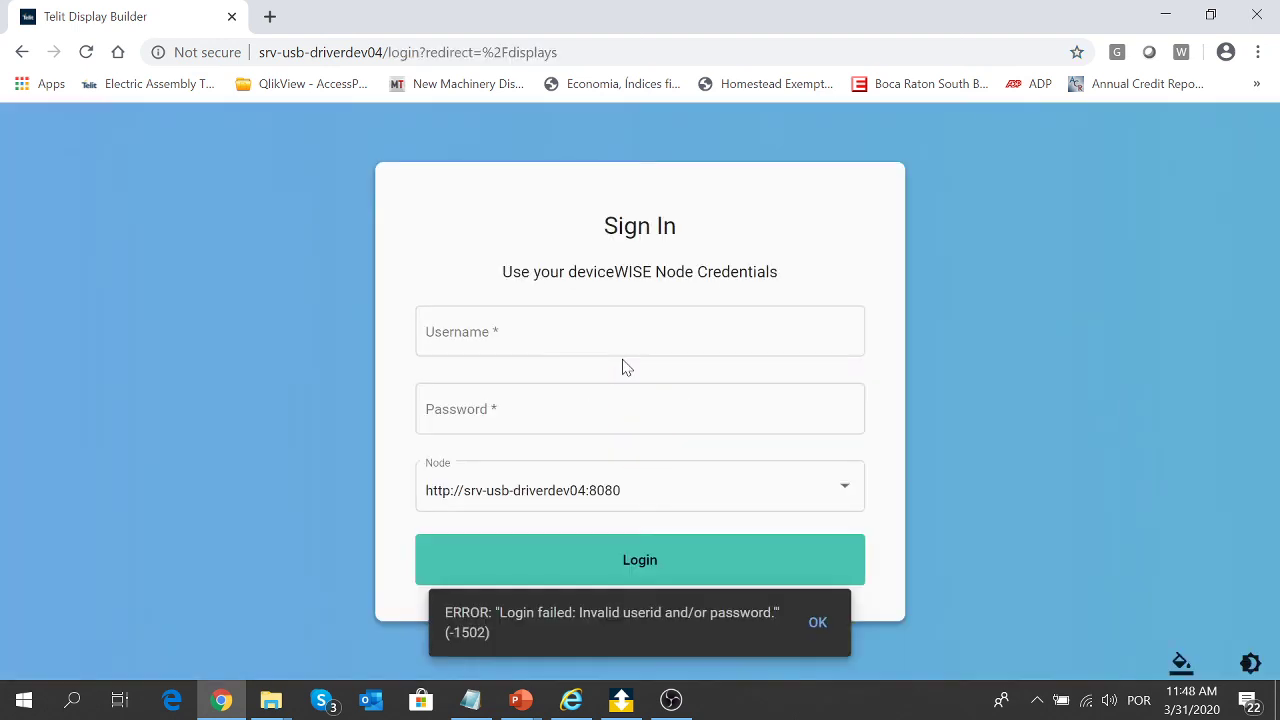
pyautogui.click(580, 350)
pyautogui.write('admin')
pyautogui.press('Tab')
pyautogui.write('admin')
pyautogui.click(649, 580)
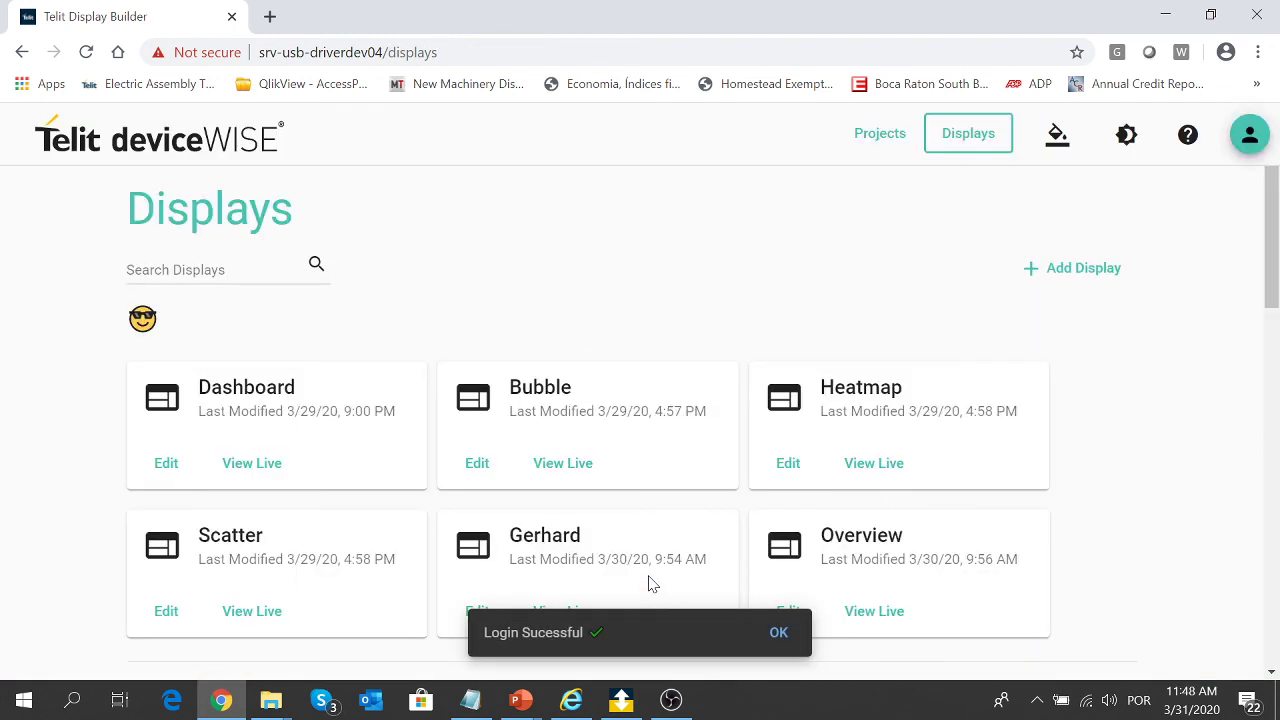
# - Open the webinar display for editing from the Displays page
pyautogui.click(1086, 266)
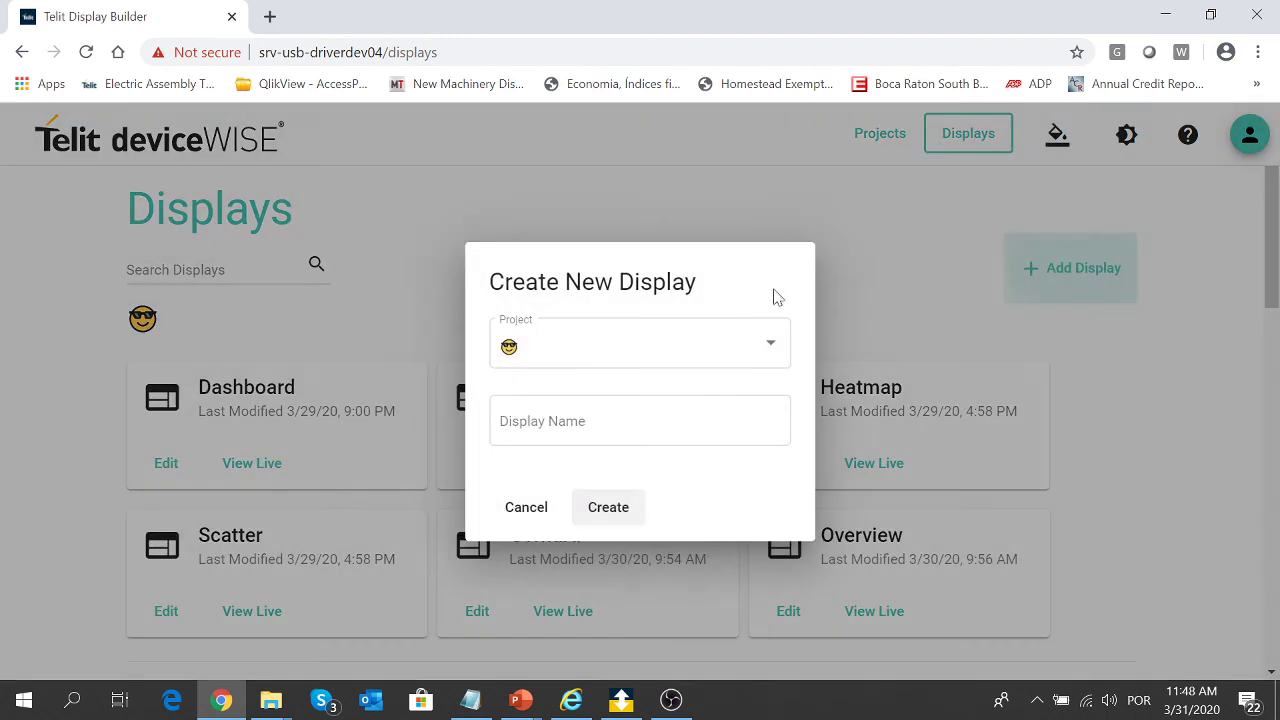
pyautogui.click(714, 350)
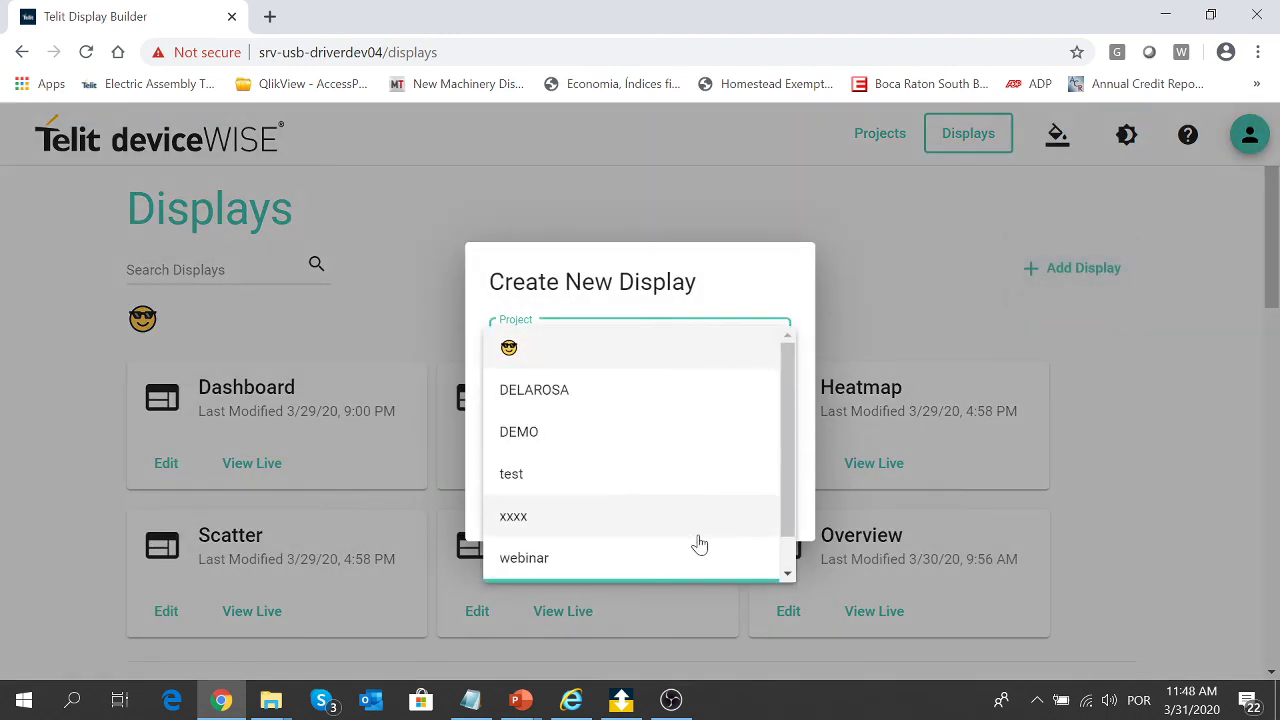
pyautogui.click(695, 556)
pyautogui.click(838, 446)
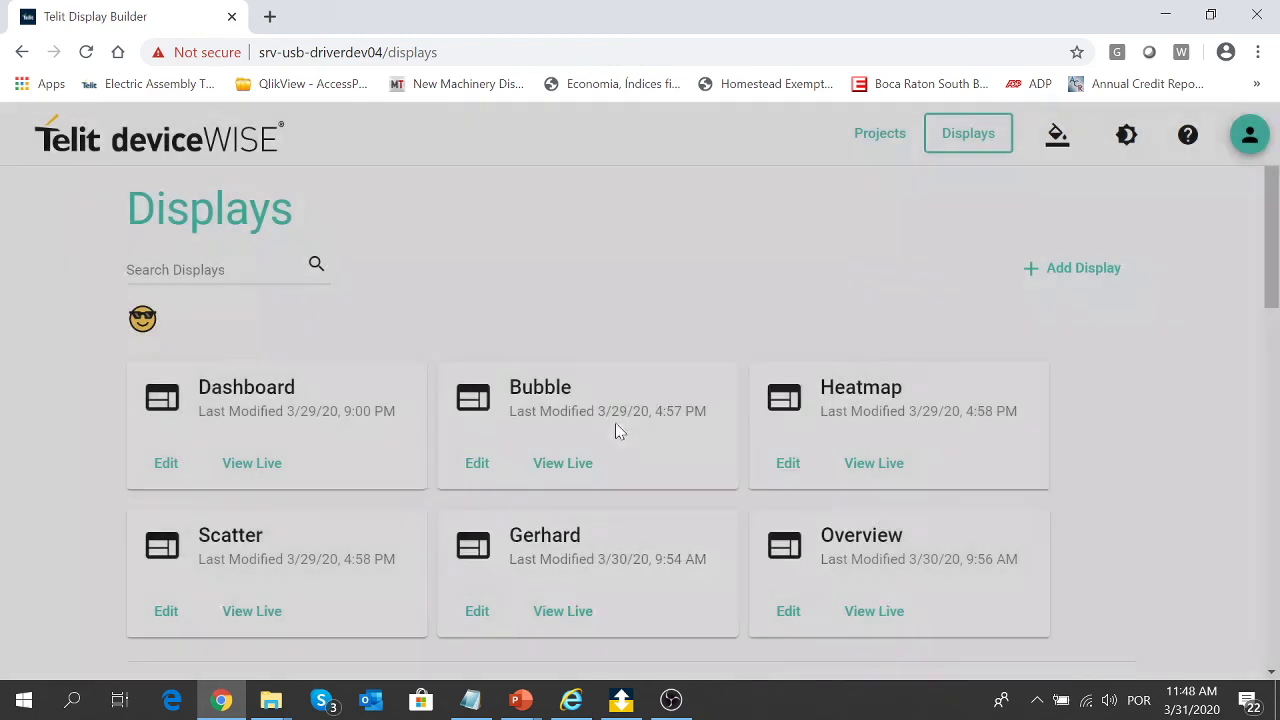
pyautogui.scroll(-5, 796, 452)
pyautogui.scroll(-4, 800, 453)
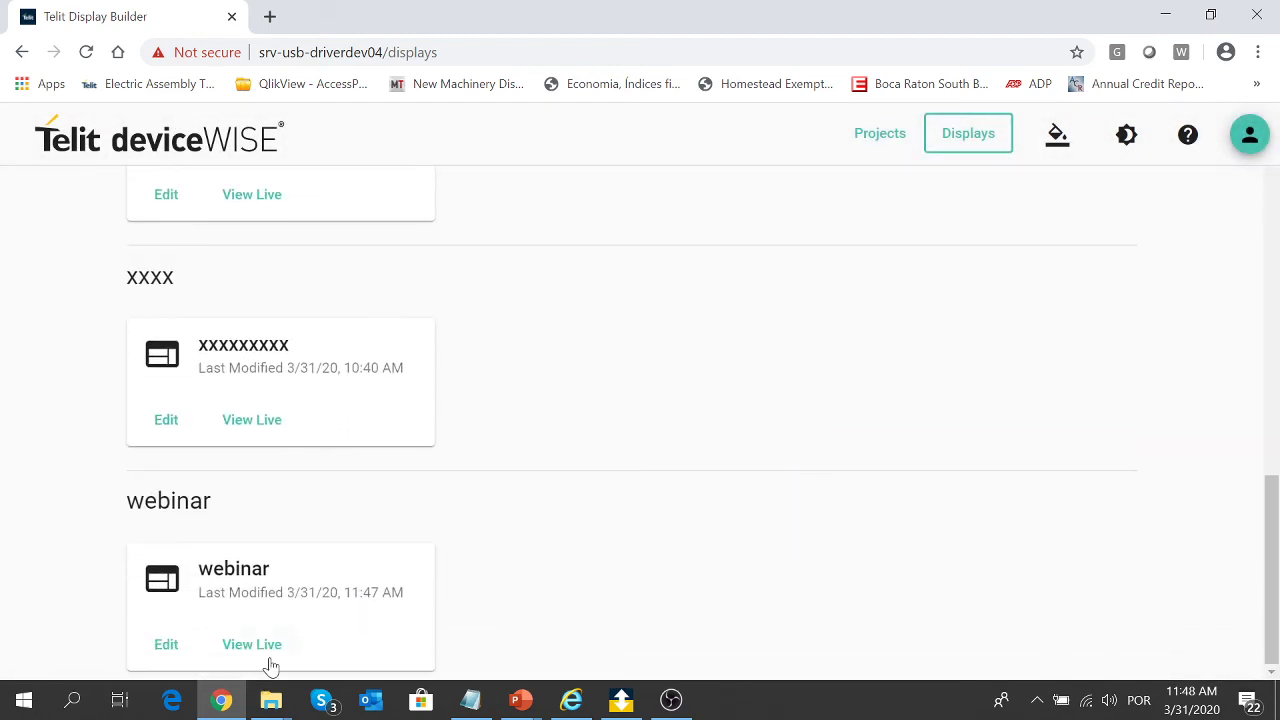
pyautogui.click(163, 648)
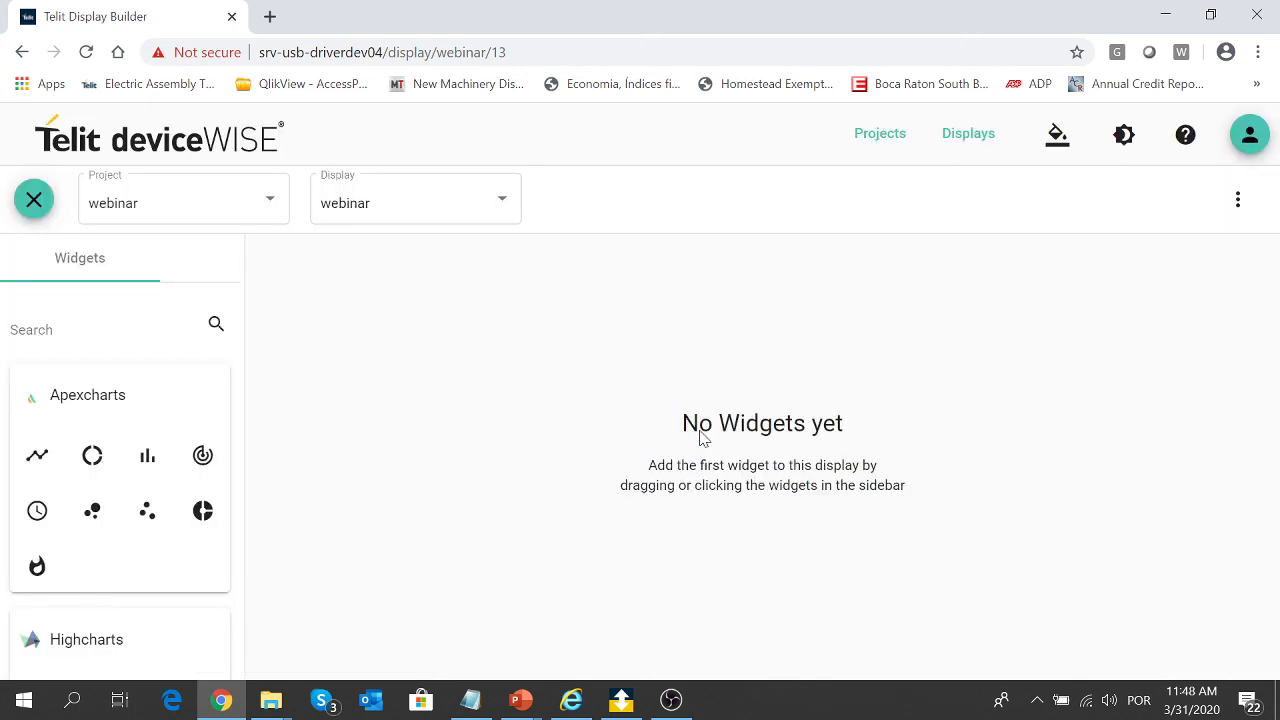
# - Add a bar chart plotting Simulations Random, made taller and moved to the top-left
pyautogui.moveTo(147, 455); pyautogui.dragTo(358, 309)
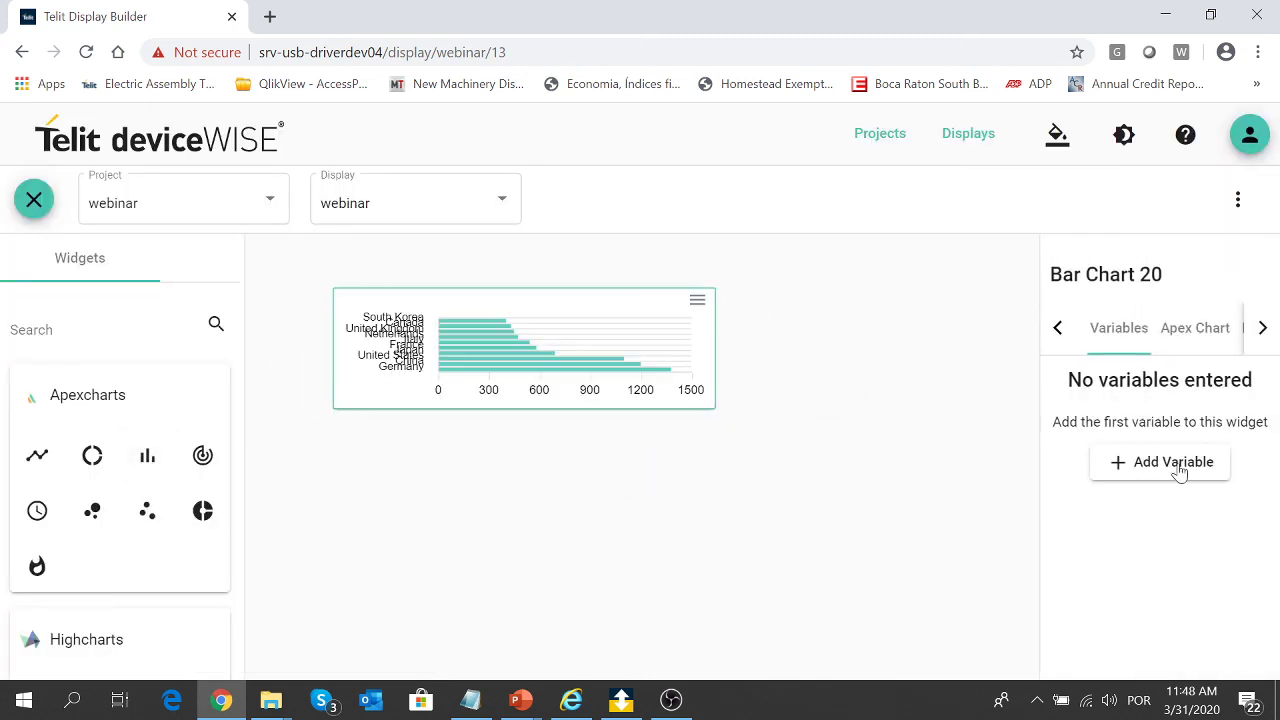
pyautogui.click(1181, 468)
pyautogui.click(1188, 451)
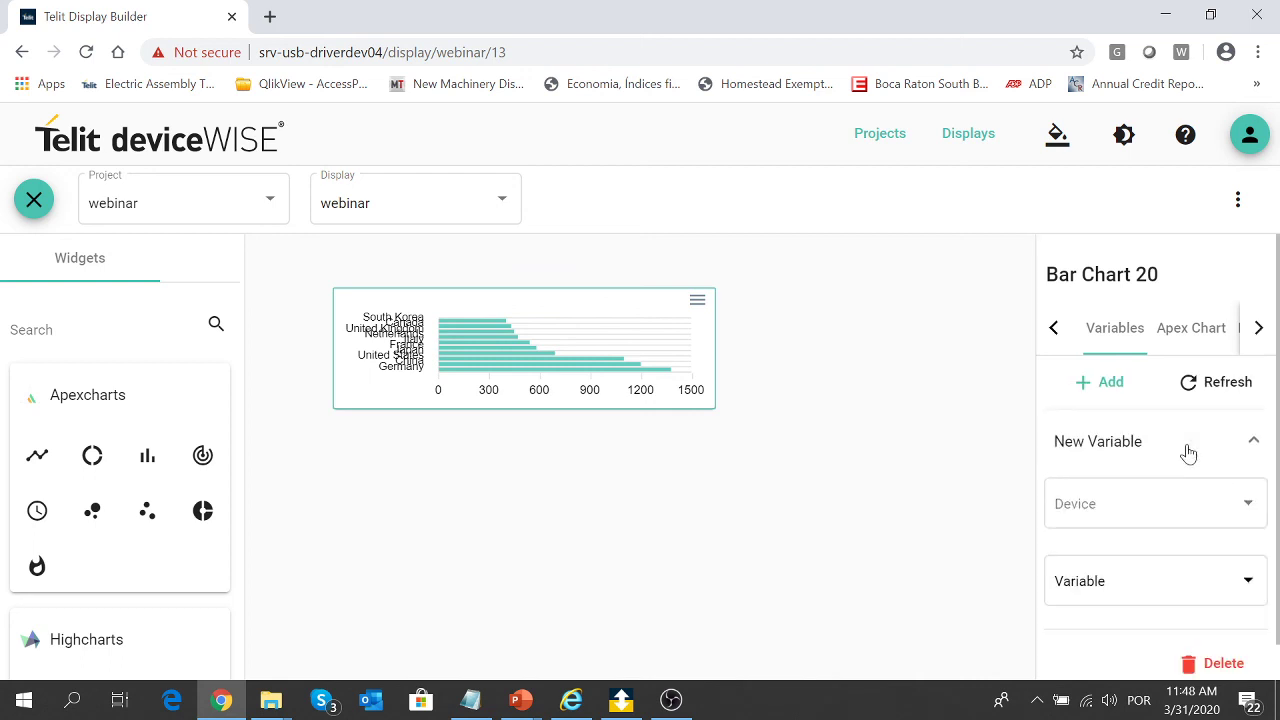
pyautogui.click(1166, 500)
pyautogui.click(1150, 455)
pyautogui.click(1181, 583)
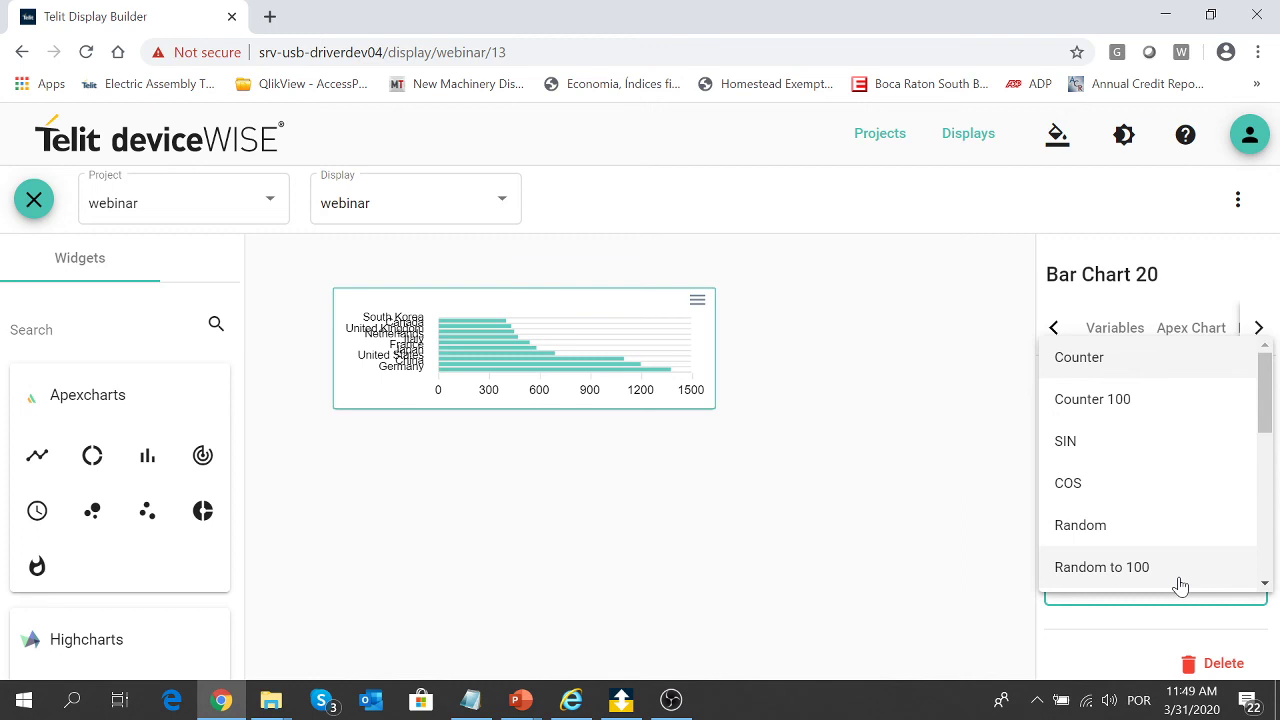
pyautogui.click(1157, 526)
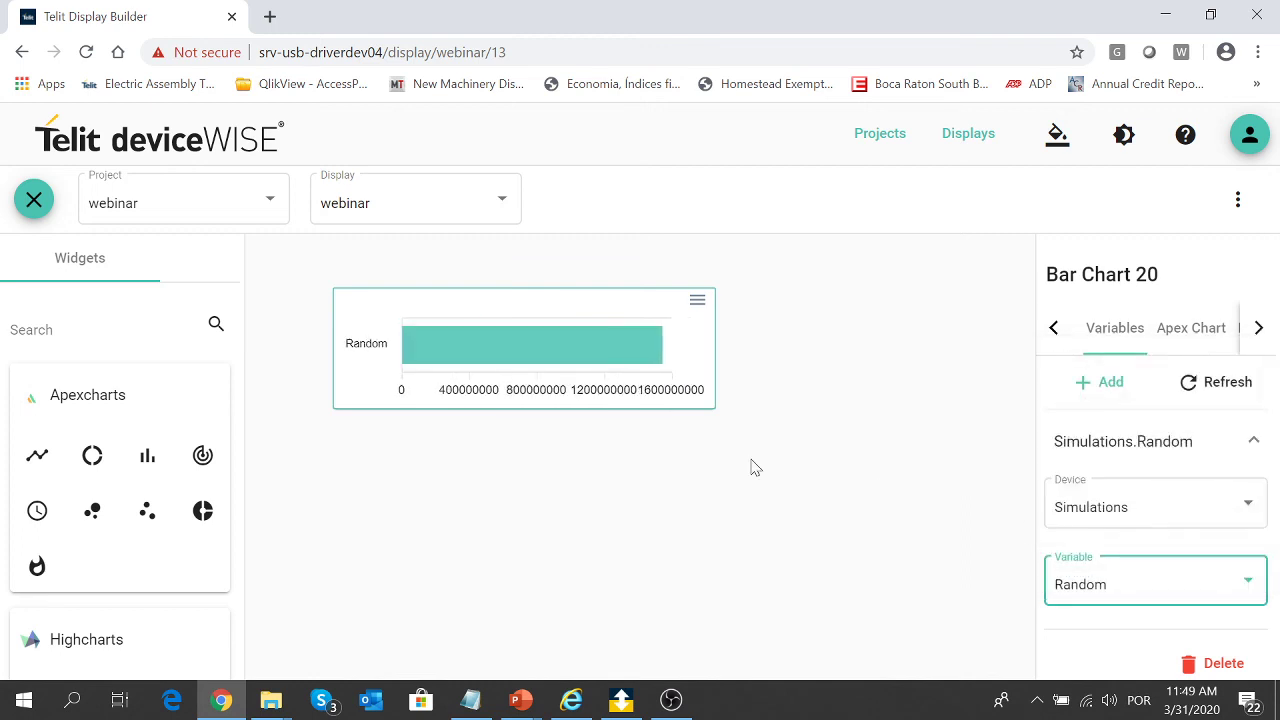
pyautogui.click(877, 483)
pyautogui.moveTo(855, 406); pyautogui.dragTo(857, 492)
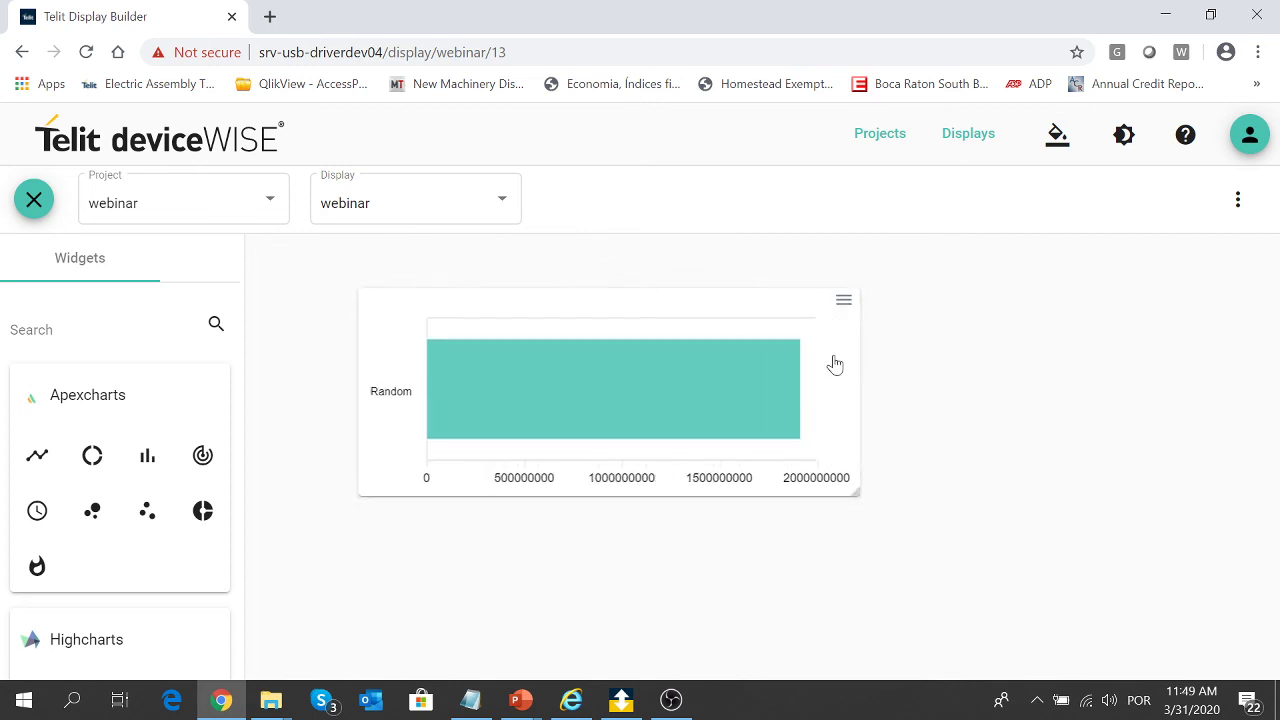
pyautogui.moveTo(831, 389); pyautogui.dragTo(749, 323)
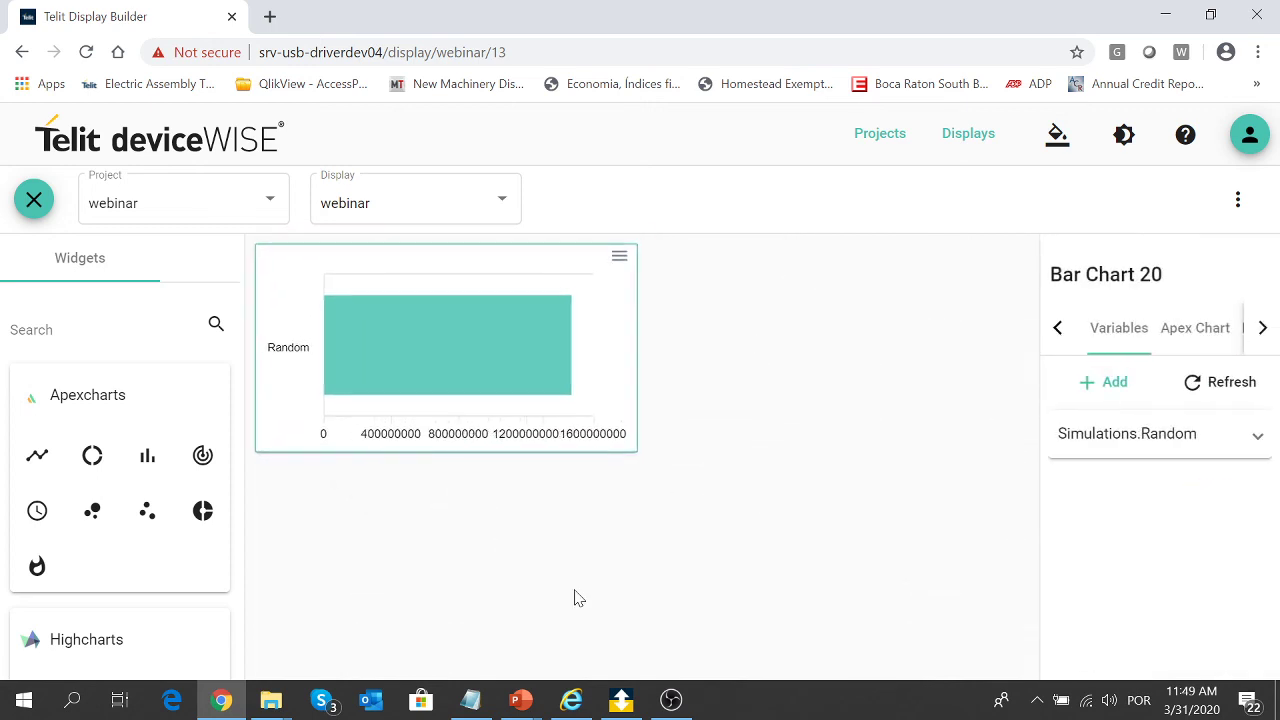
# - Add an enlarged radial bar beside the chart and a widened gauge below it
pyautogui.moveTo(92, 456); pyautogui.dragTo(710, 283)
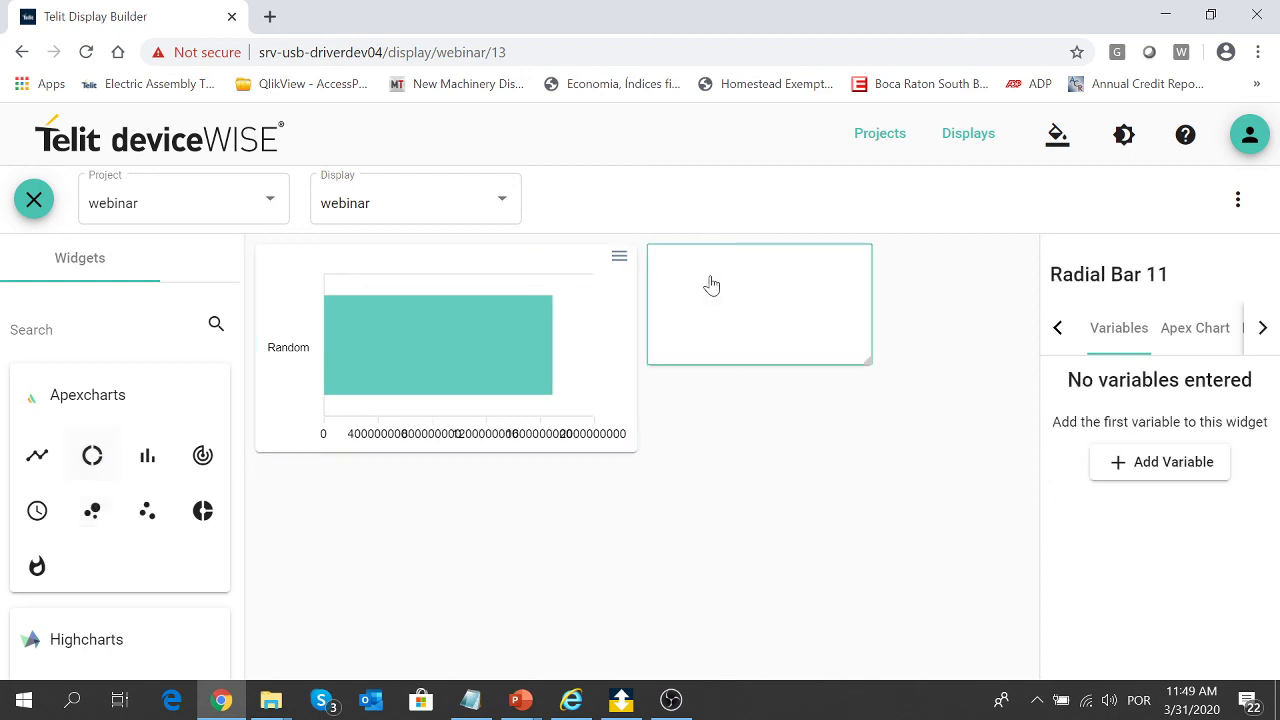
pyautogui.moveTo(869, 362); pyautogui.dragTo(926, 441)
pyautogui.click(828, 529)
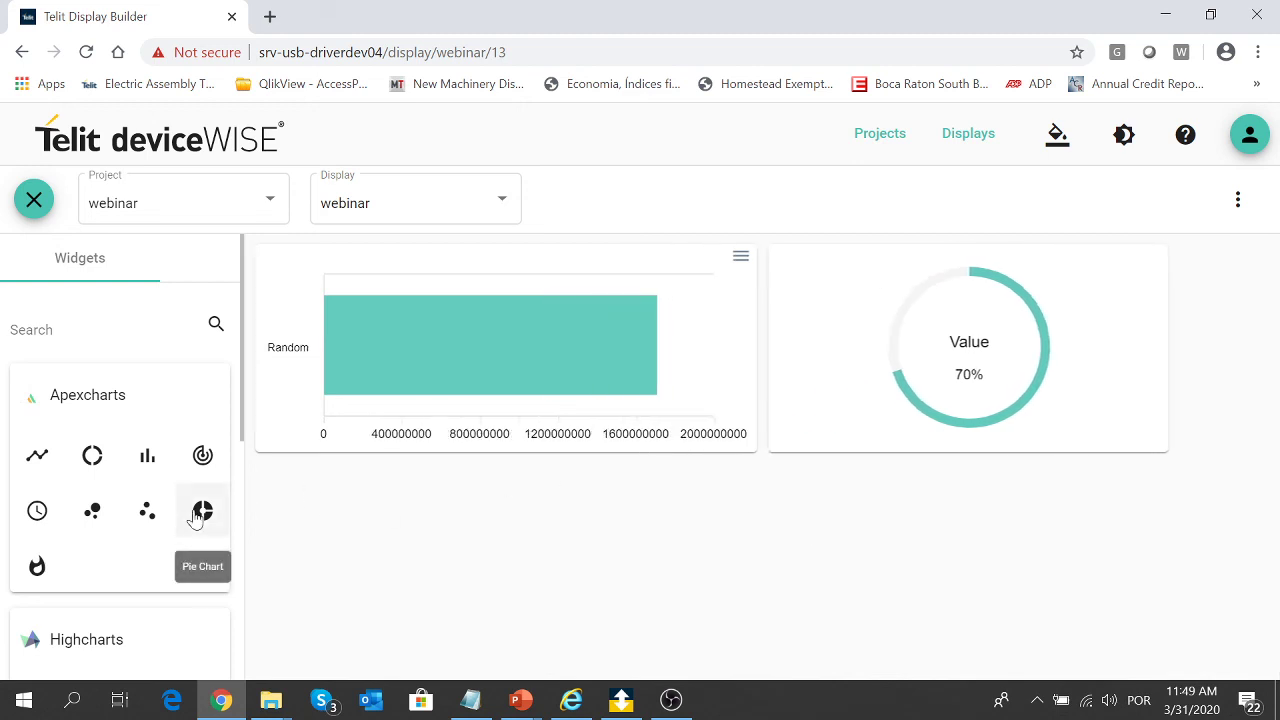
pyautogui.scroll(-3, 195, 515)
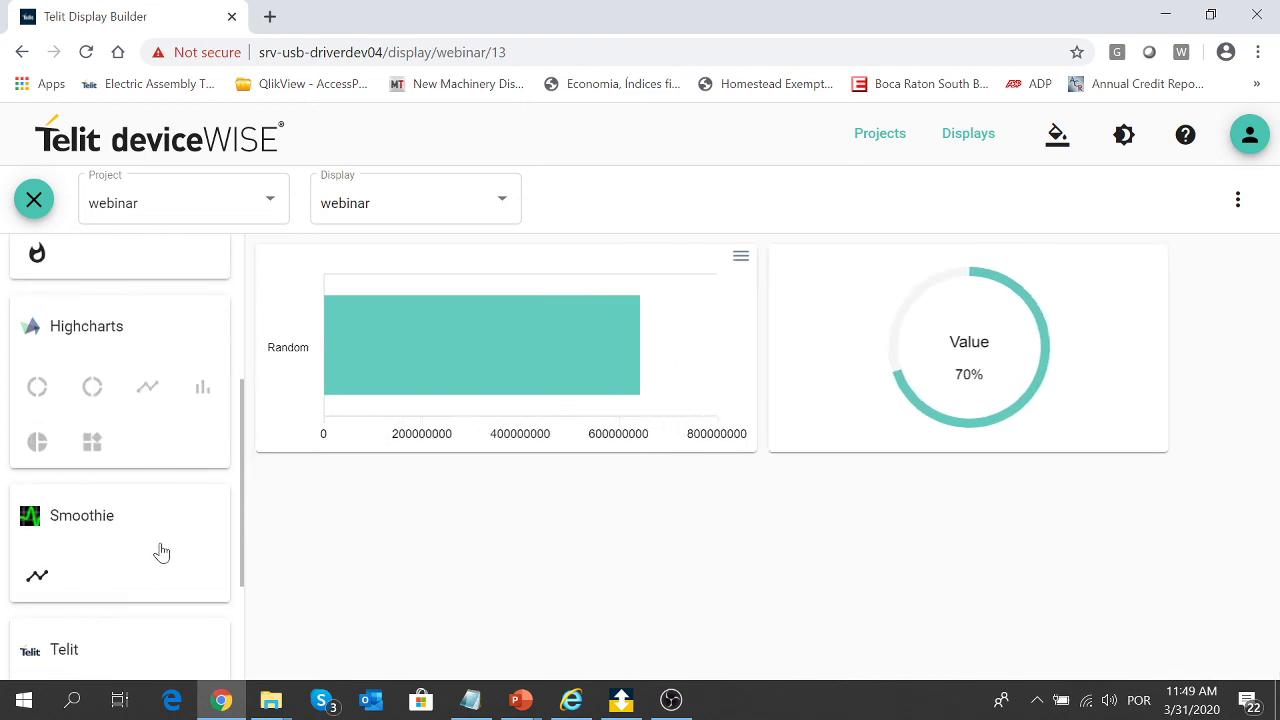
pyautogui.moveTo(35, 393); pyautogui.dragTo(330, 497)
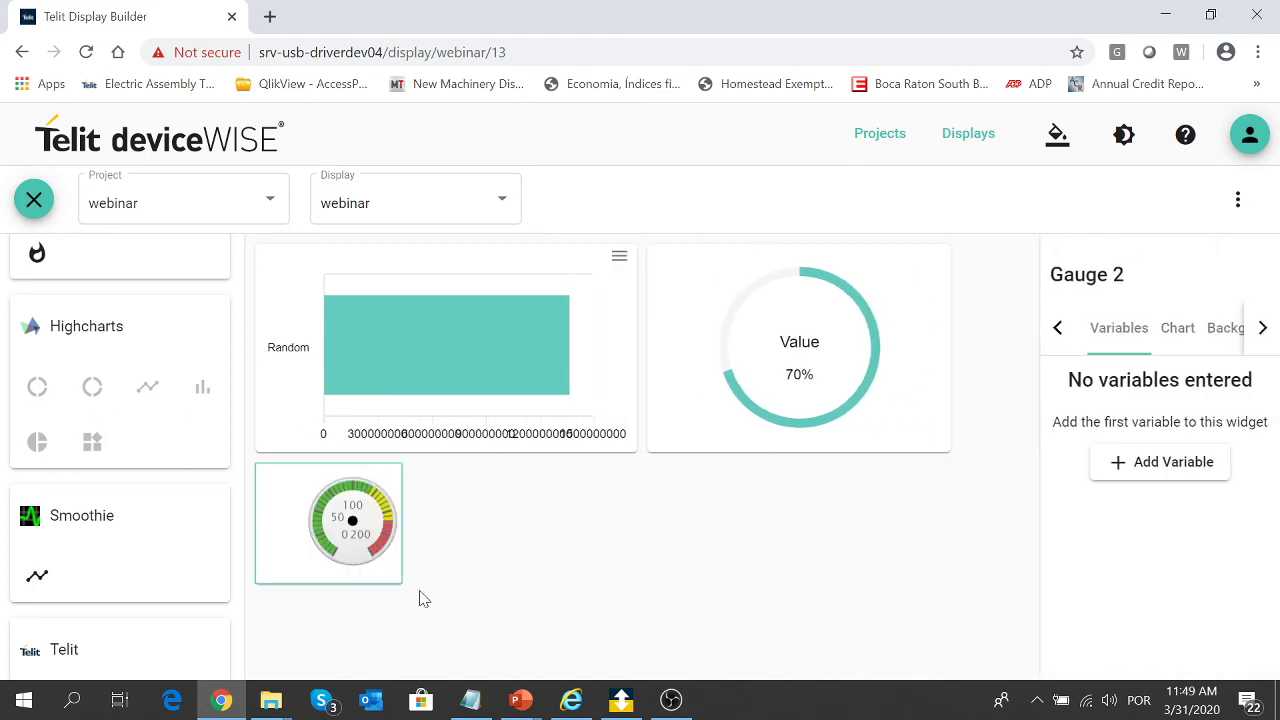
pyautogui.moveTo(400, 577); pyautogui.dragTo(480, 580)
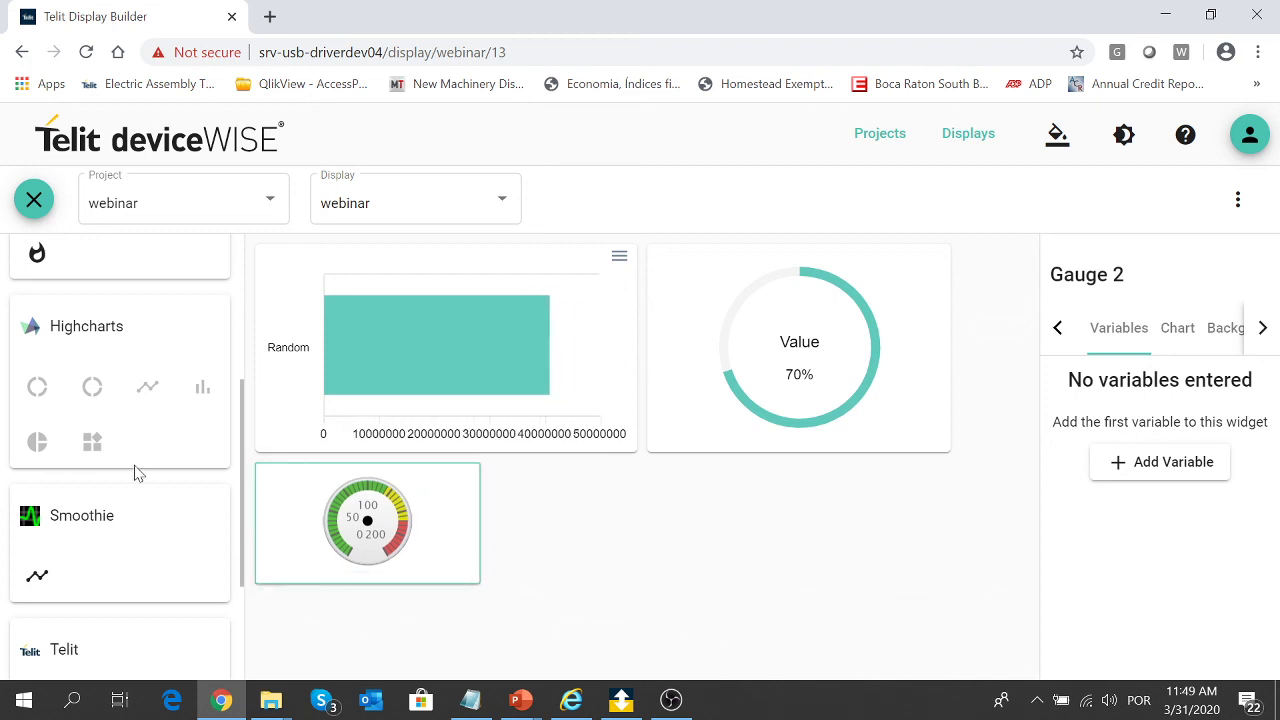
pyautogui.scroll(-2, 137, 473)
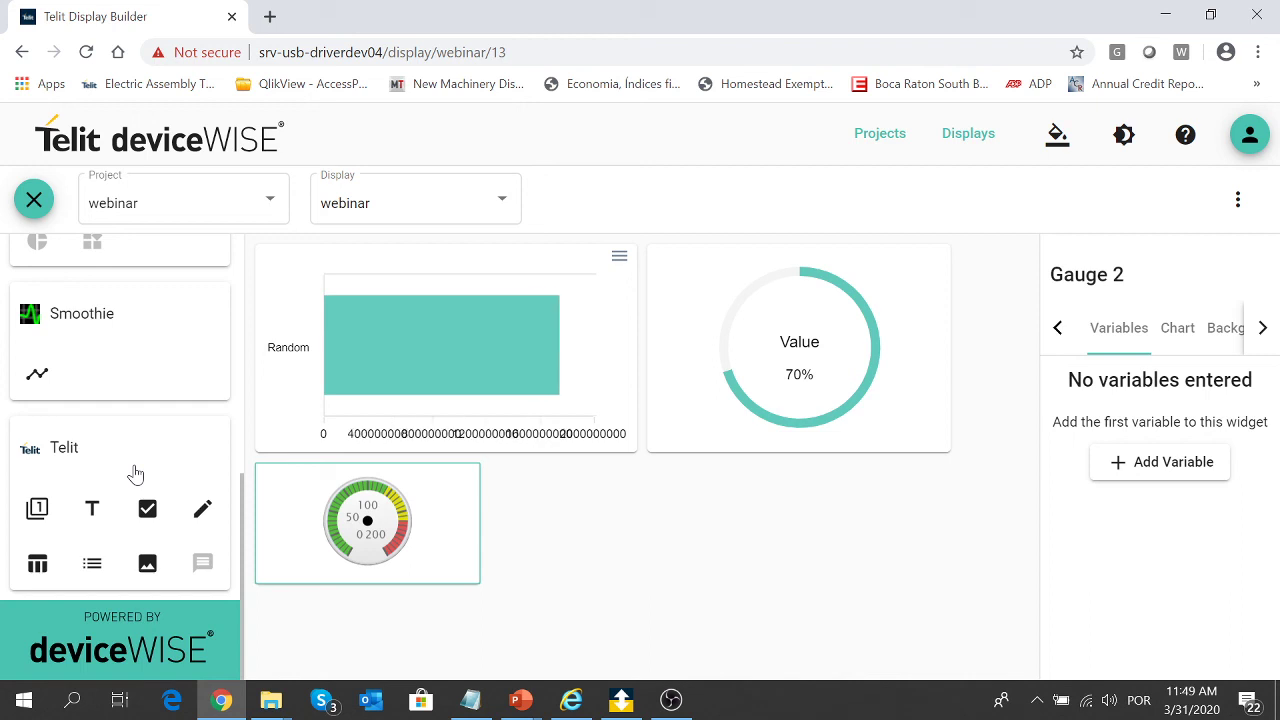